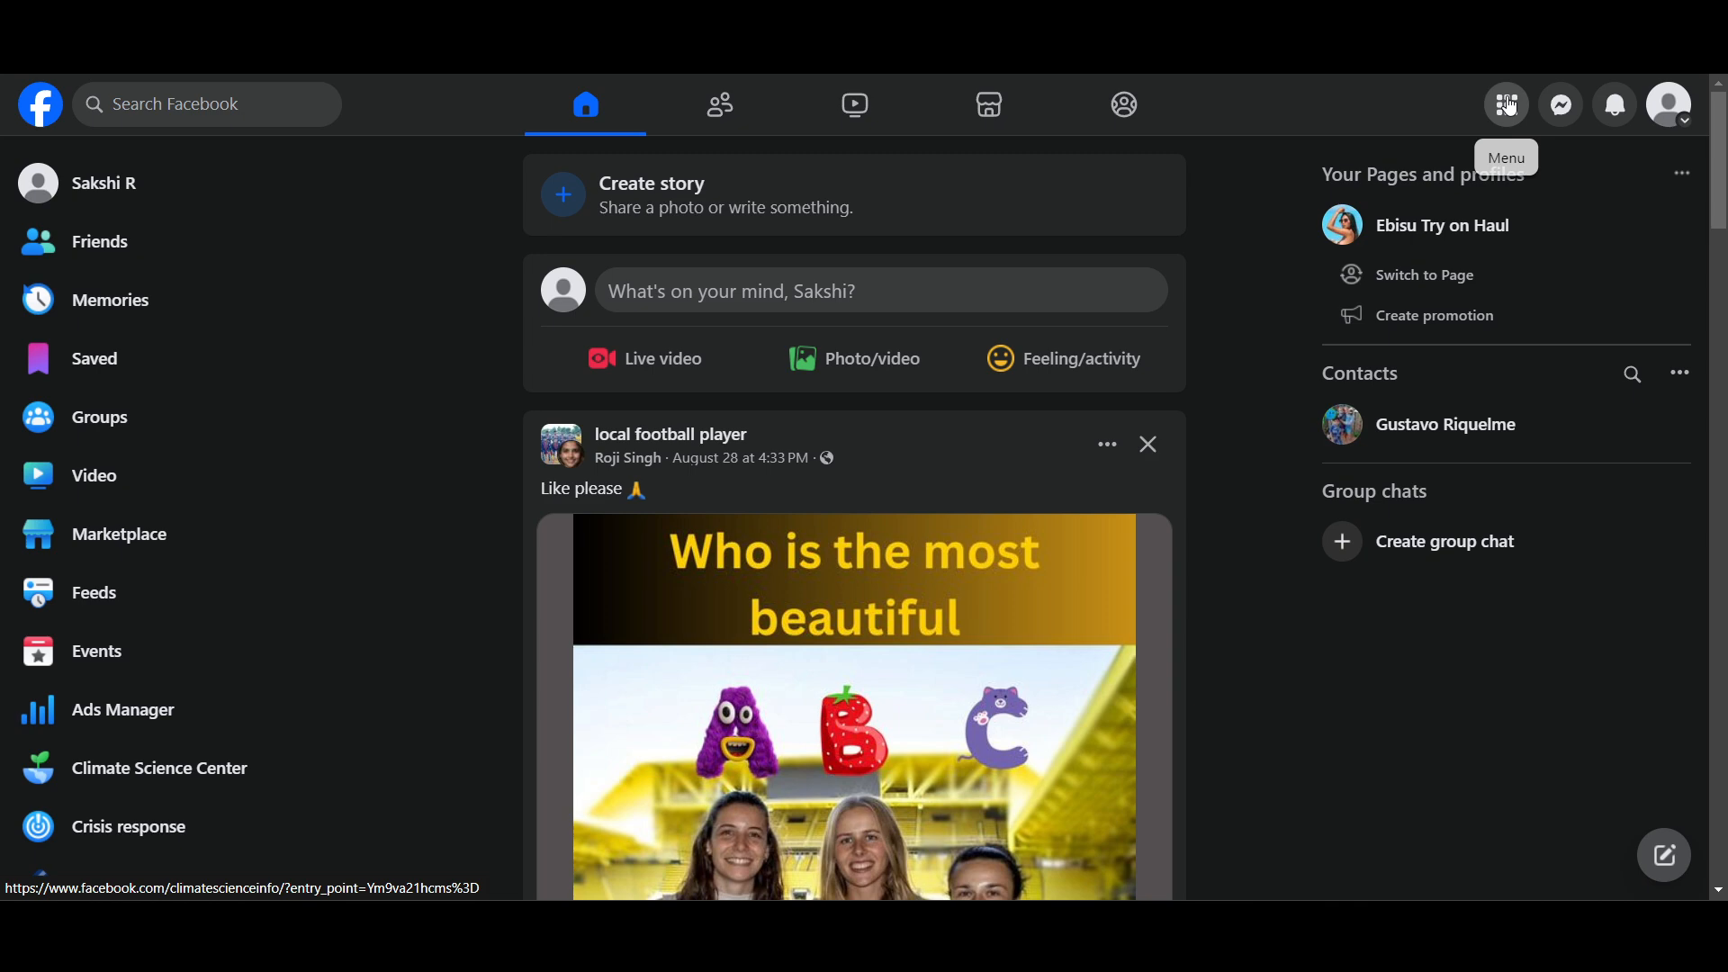
Open the form for creating a new Page from the Pages area.
{"action": "left_click", "coordinate": [1512, 107]}
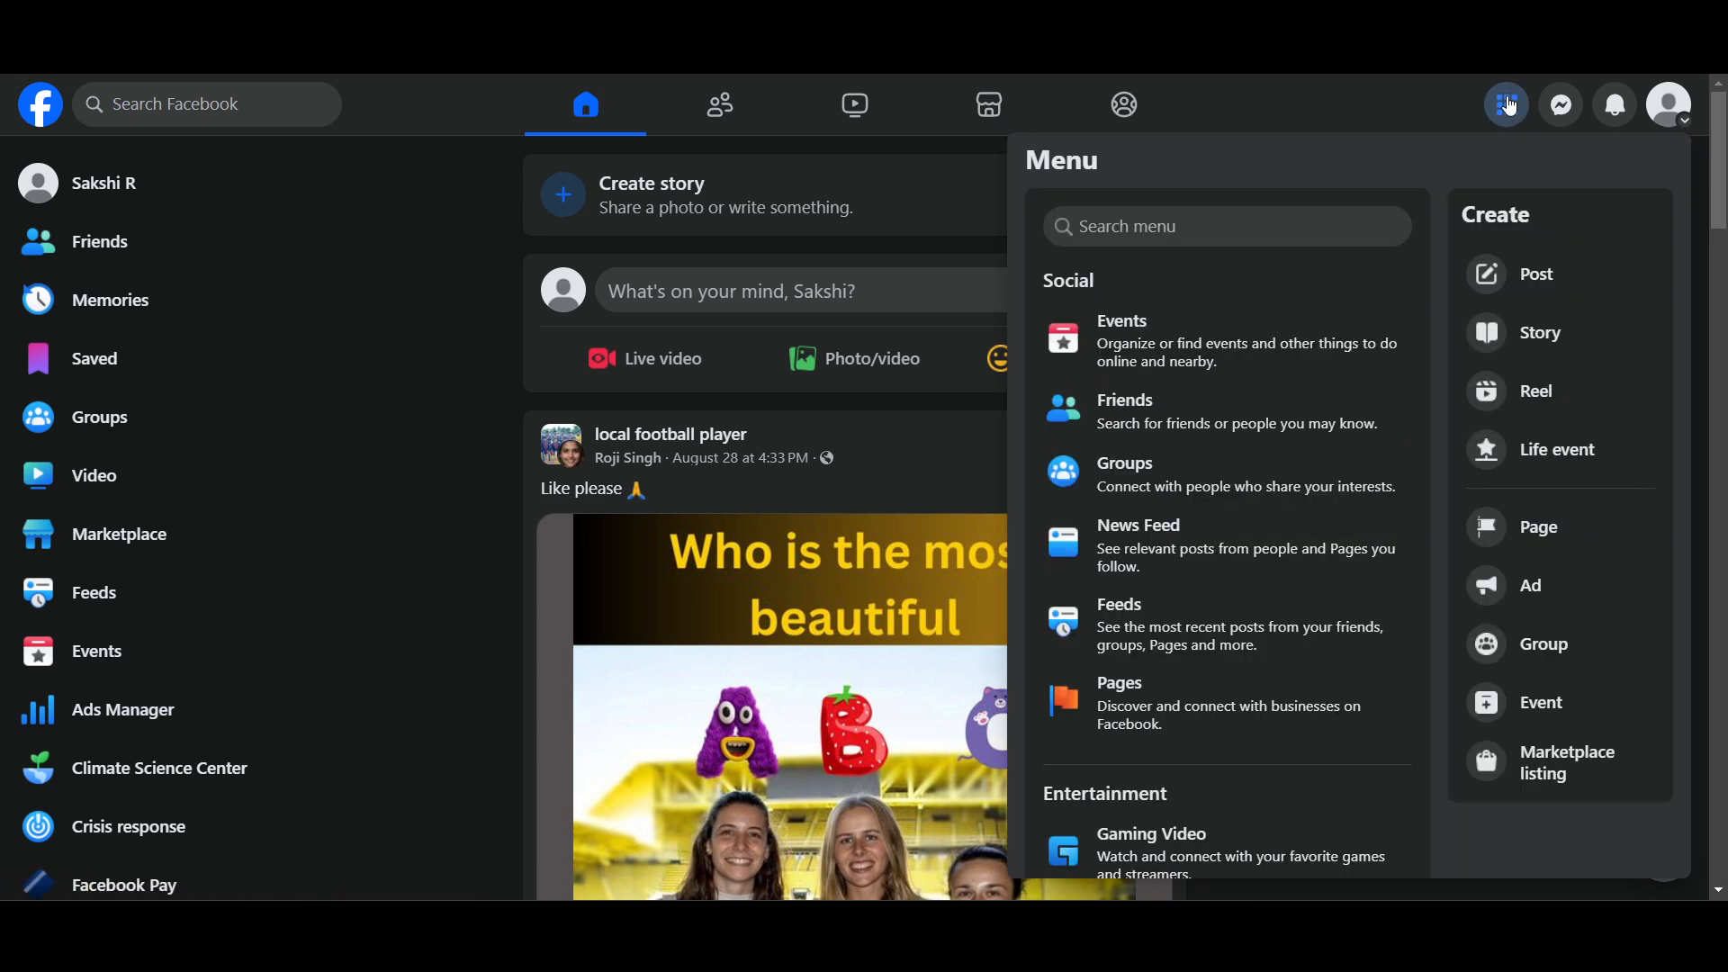
{"action": "left_click", "coordinate": [1120, 706]}
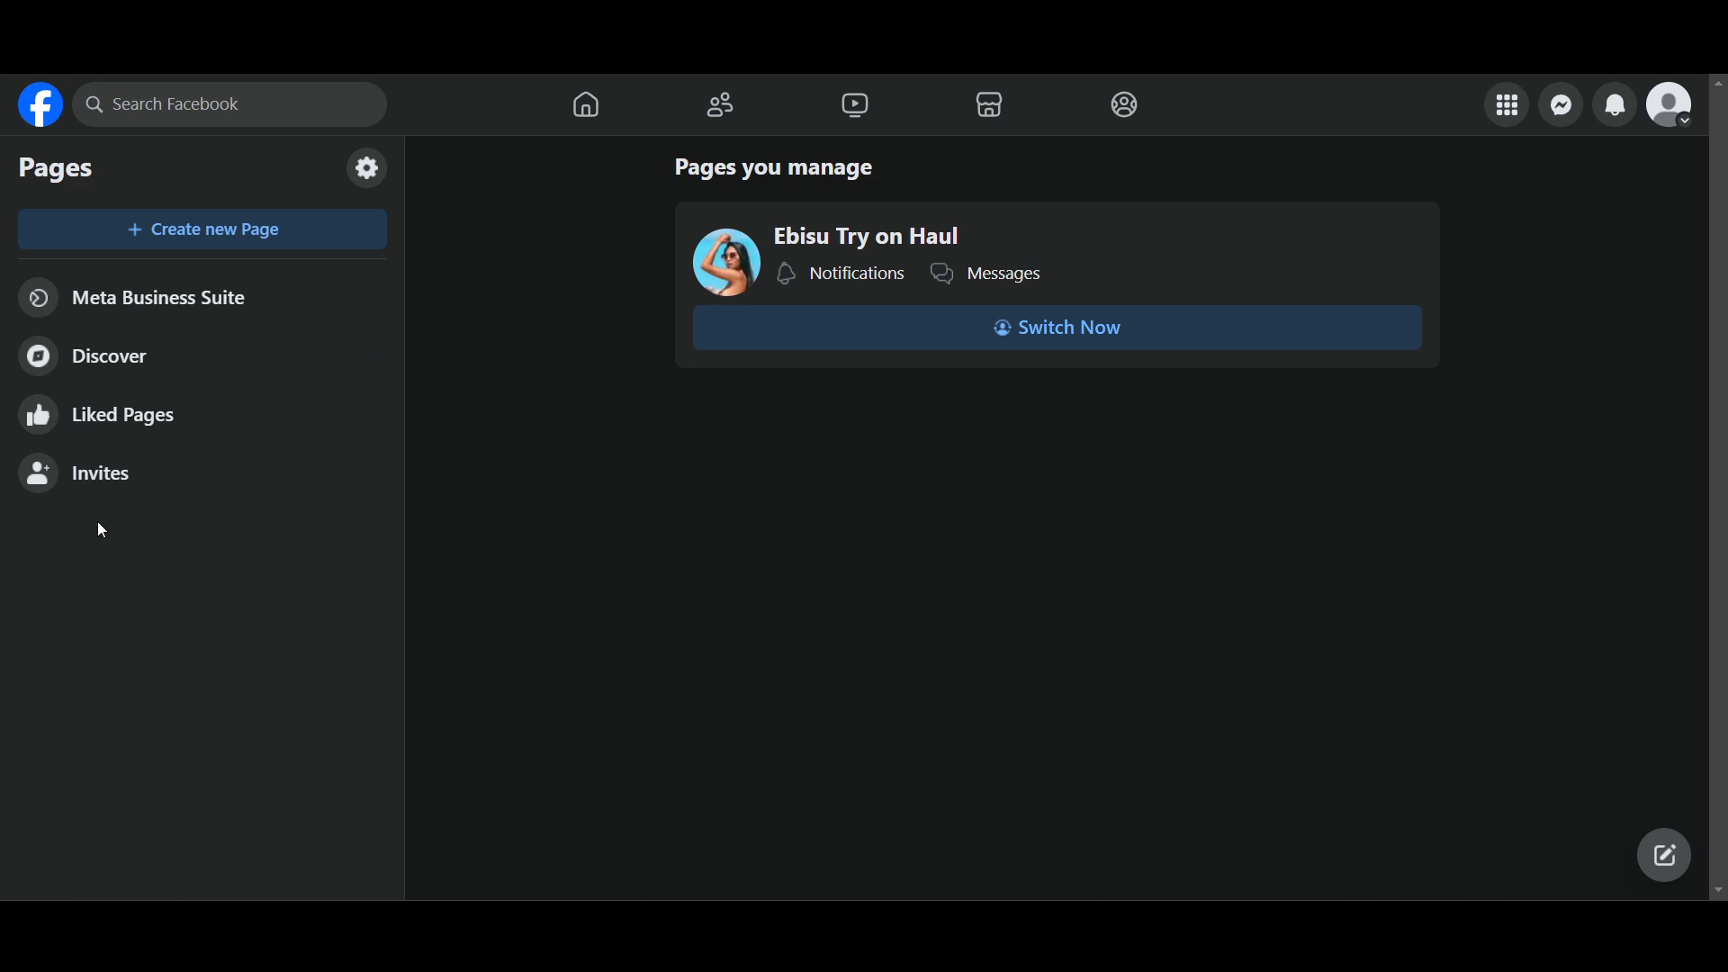
{"action": "left_click", "coordinate": [154, 242]}
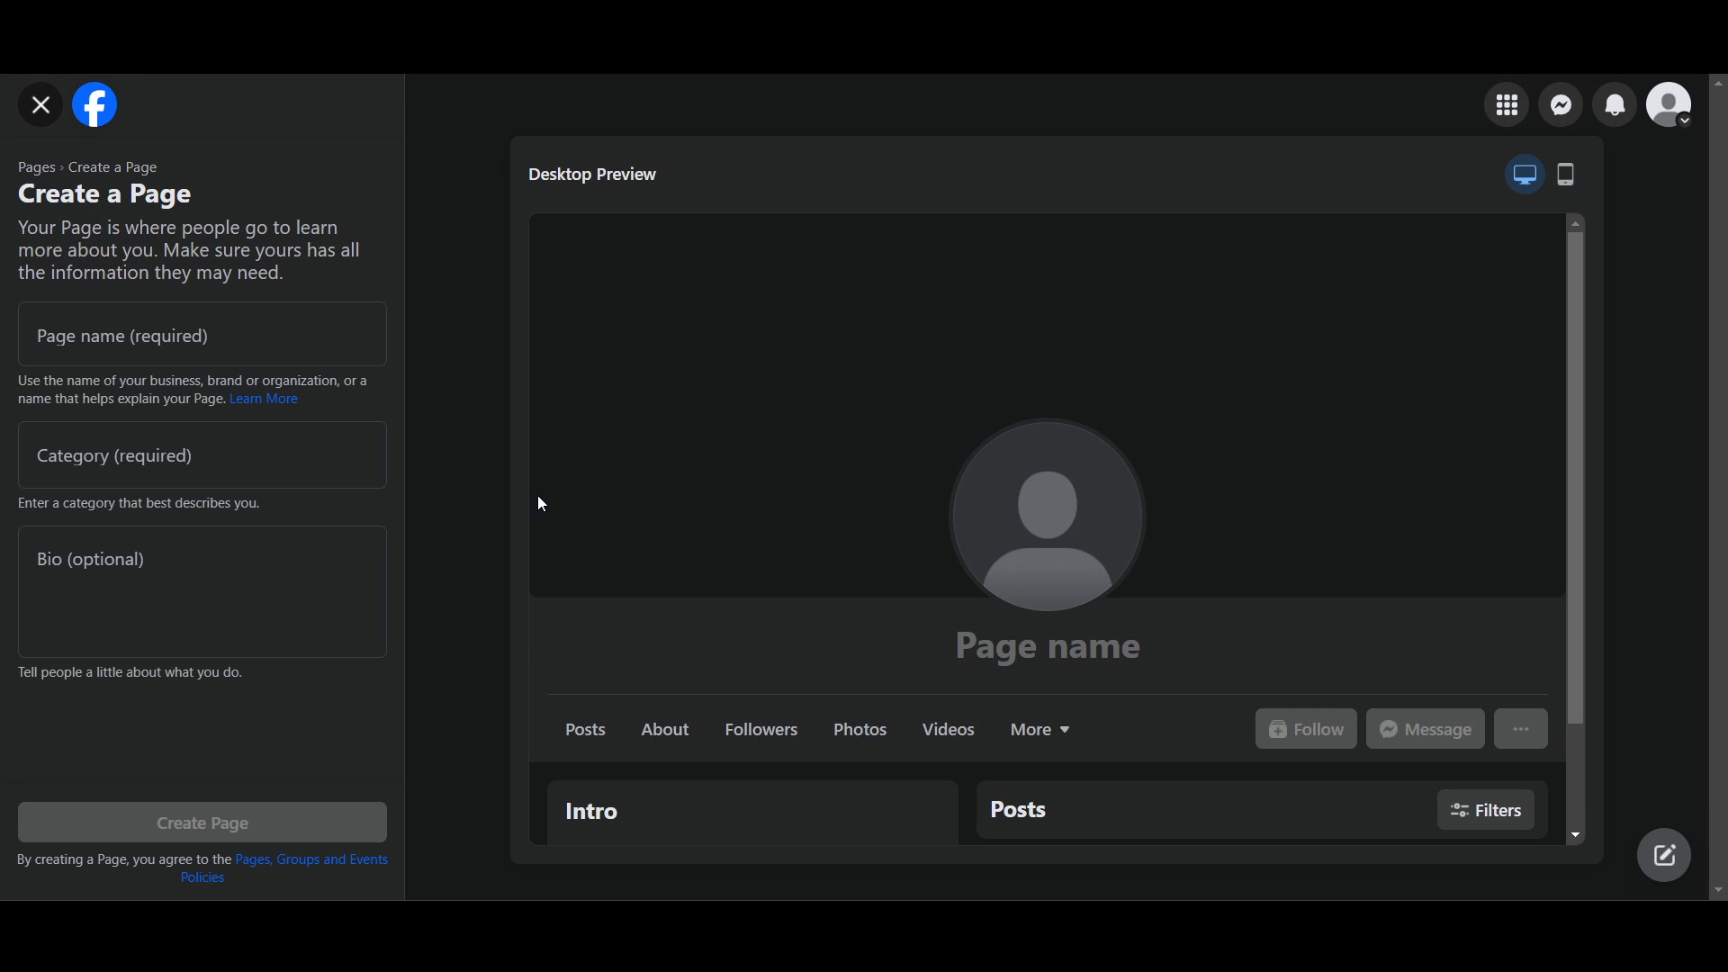
Name the new Page ZipZaap and set its category to Clothing (Brand).
{"action": "left_click", "coordinate": [98, 348]}
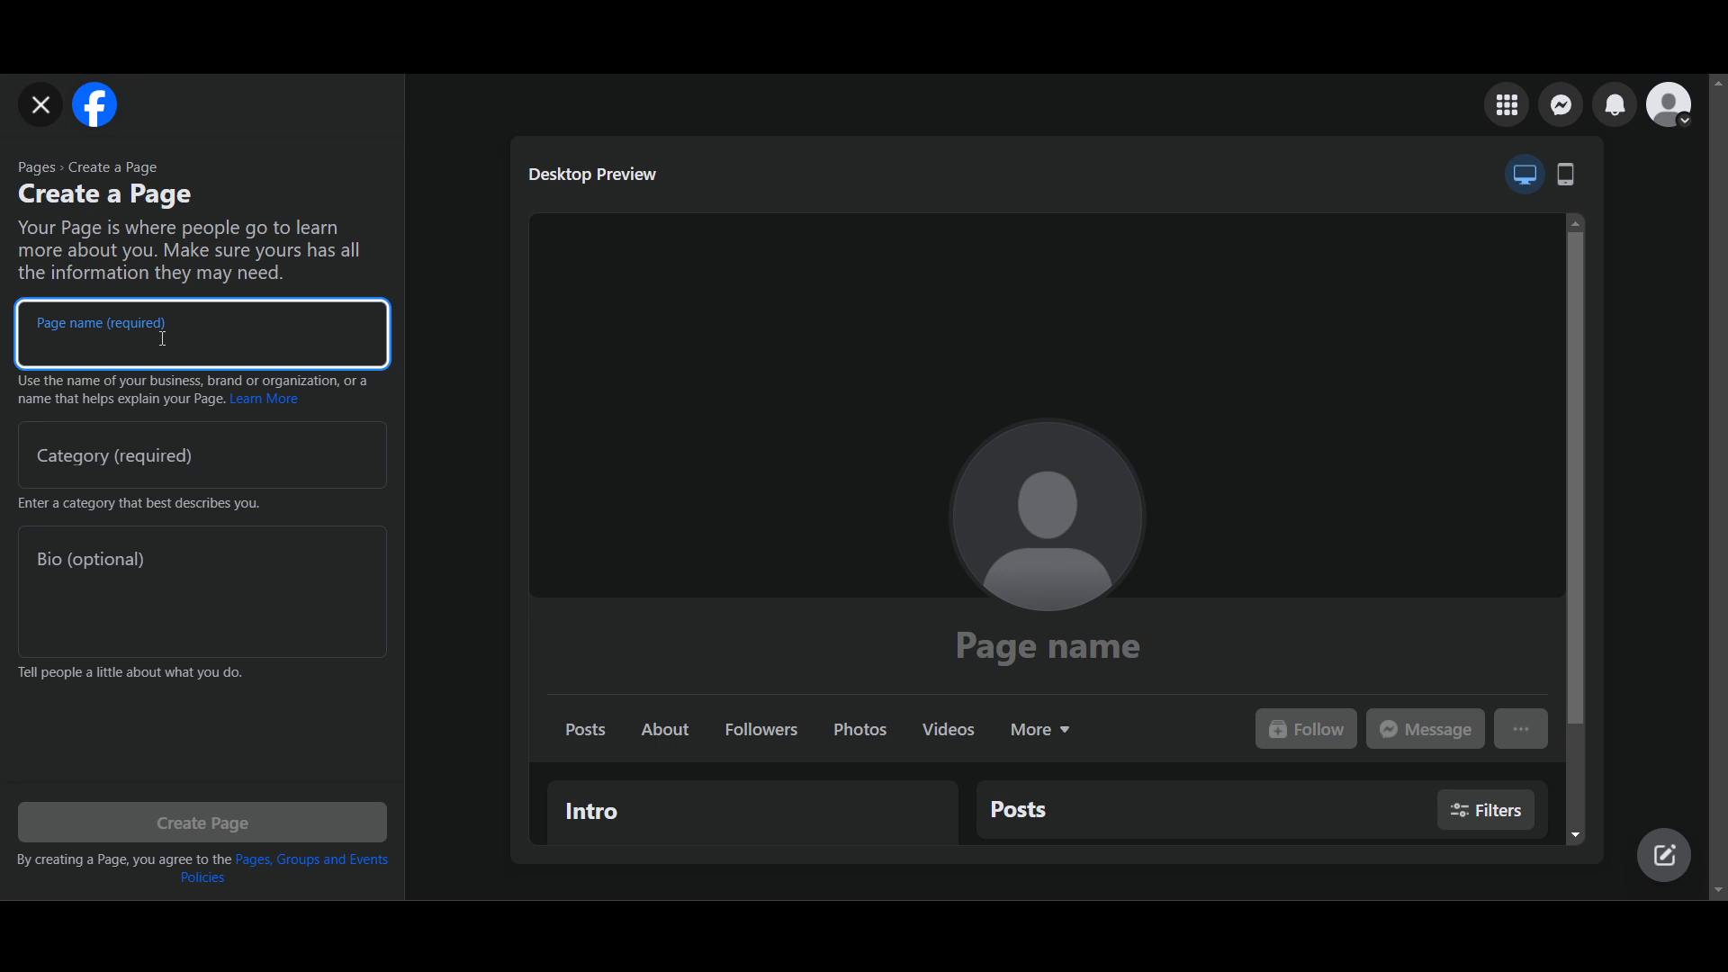
{"action": "type", "text": "ZipZ"}
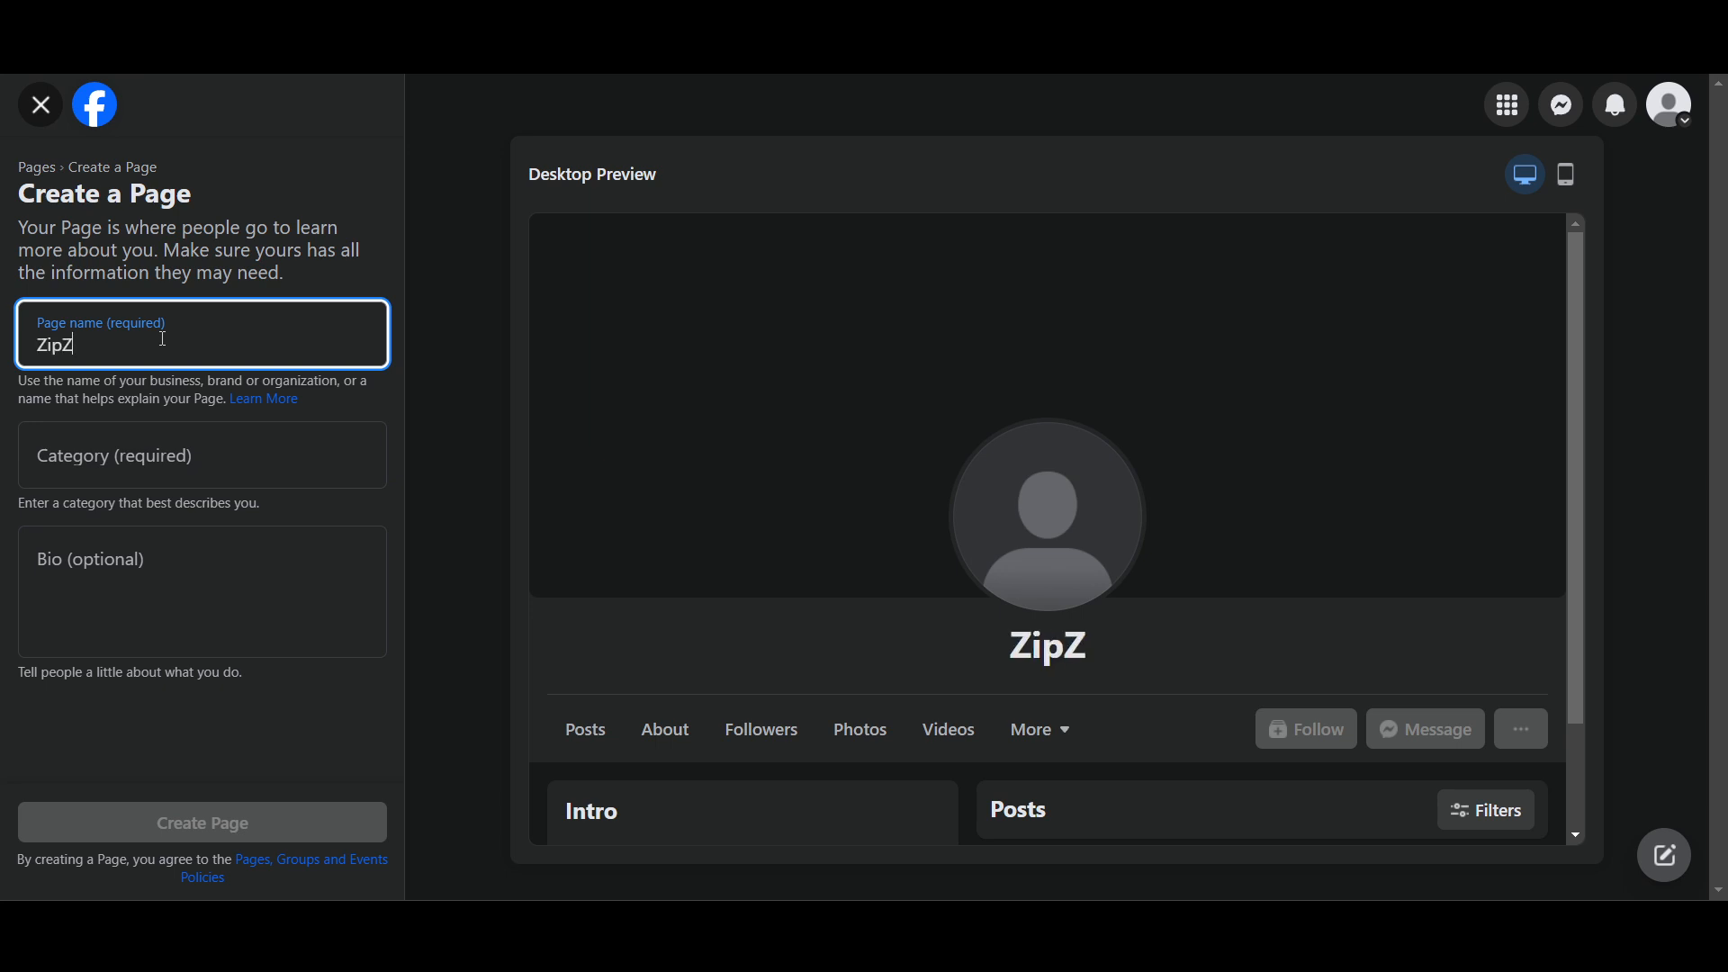
{"action": "type", "text": "aap"}
{"action": "left_click", "coordinate": [121, 474]}
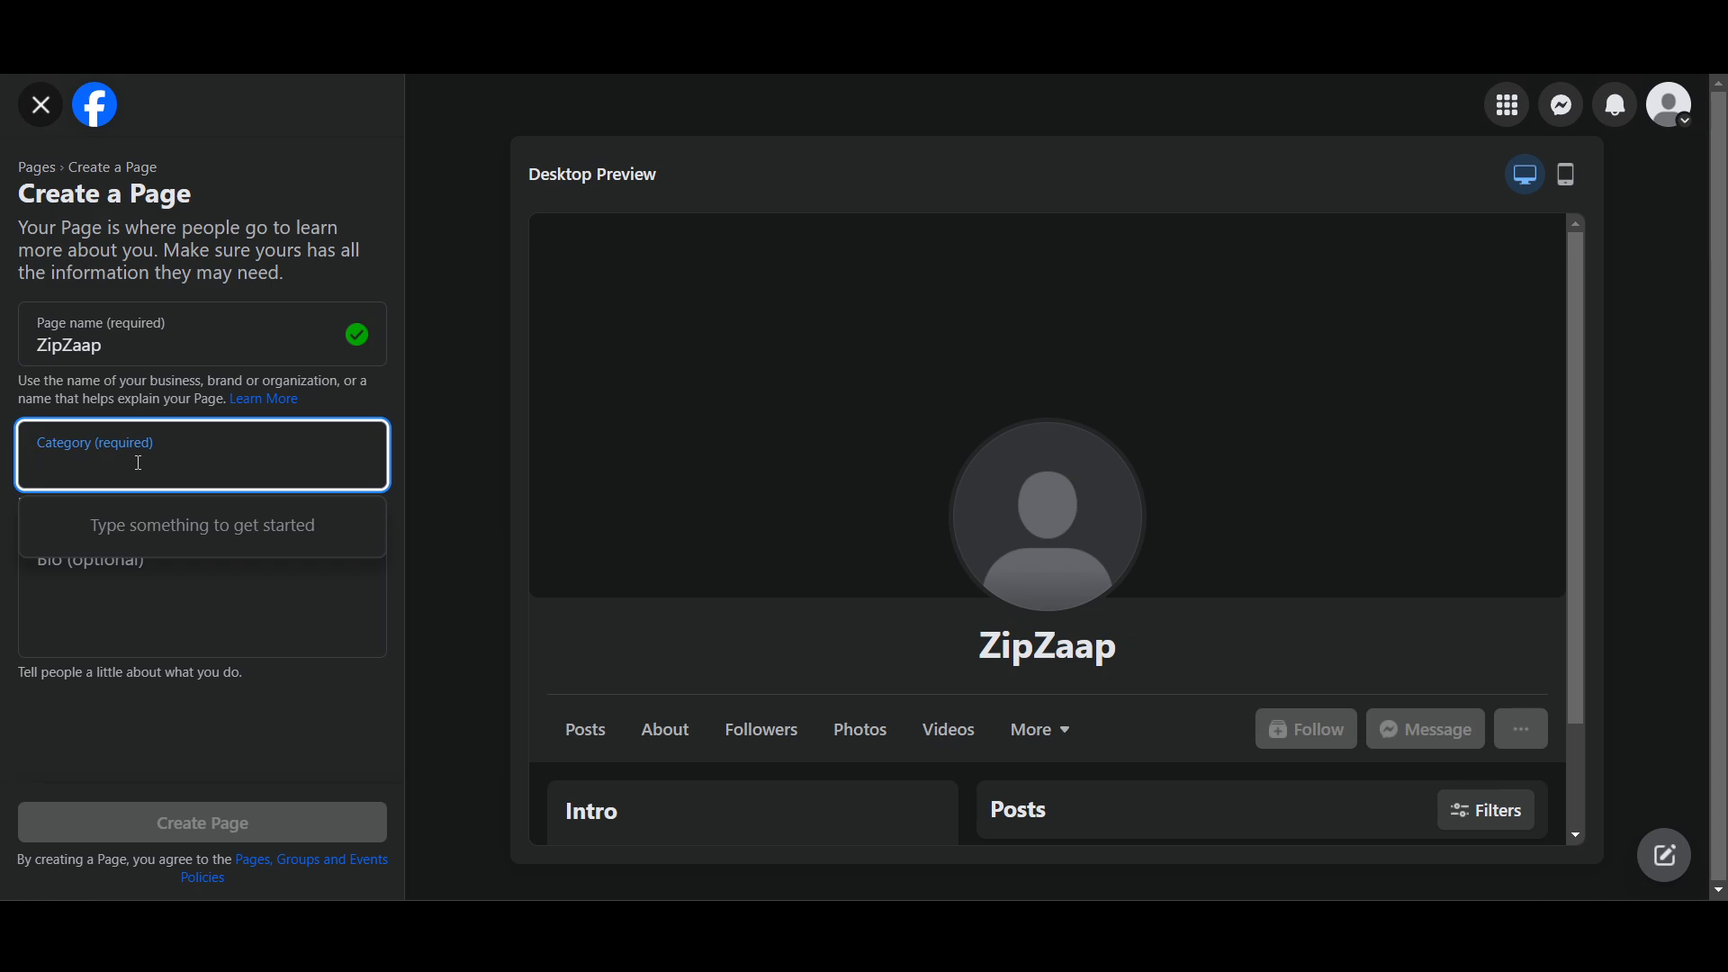
{"action": "type", "text": "clothin"}
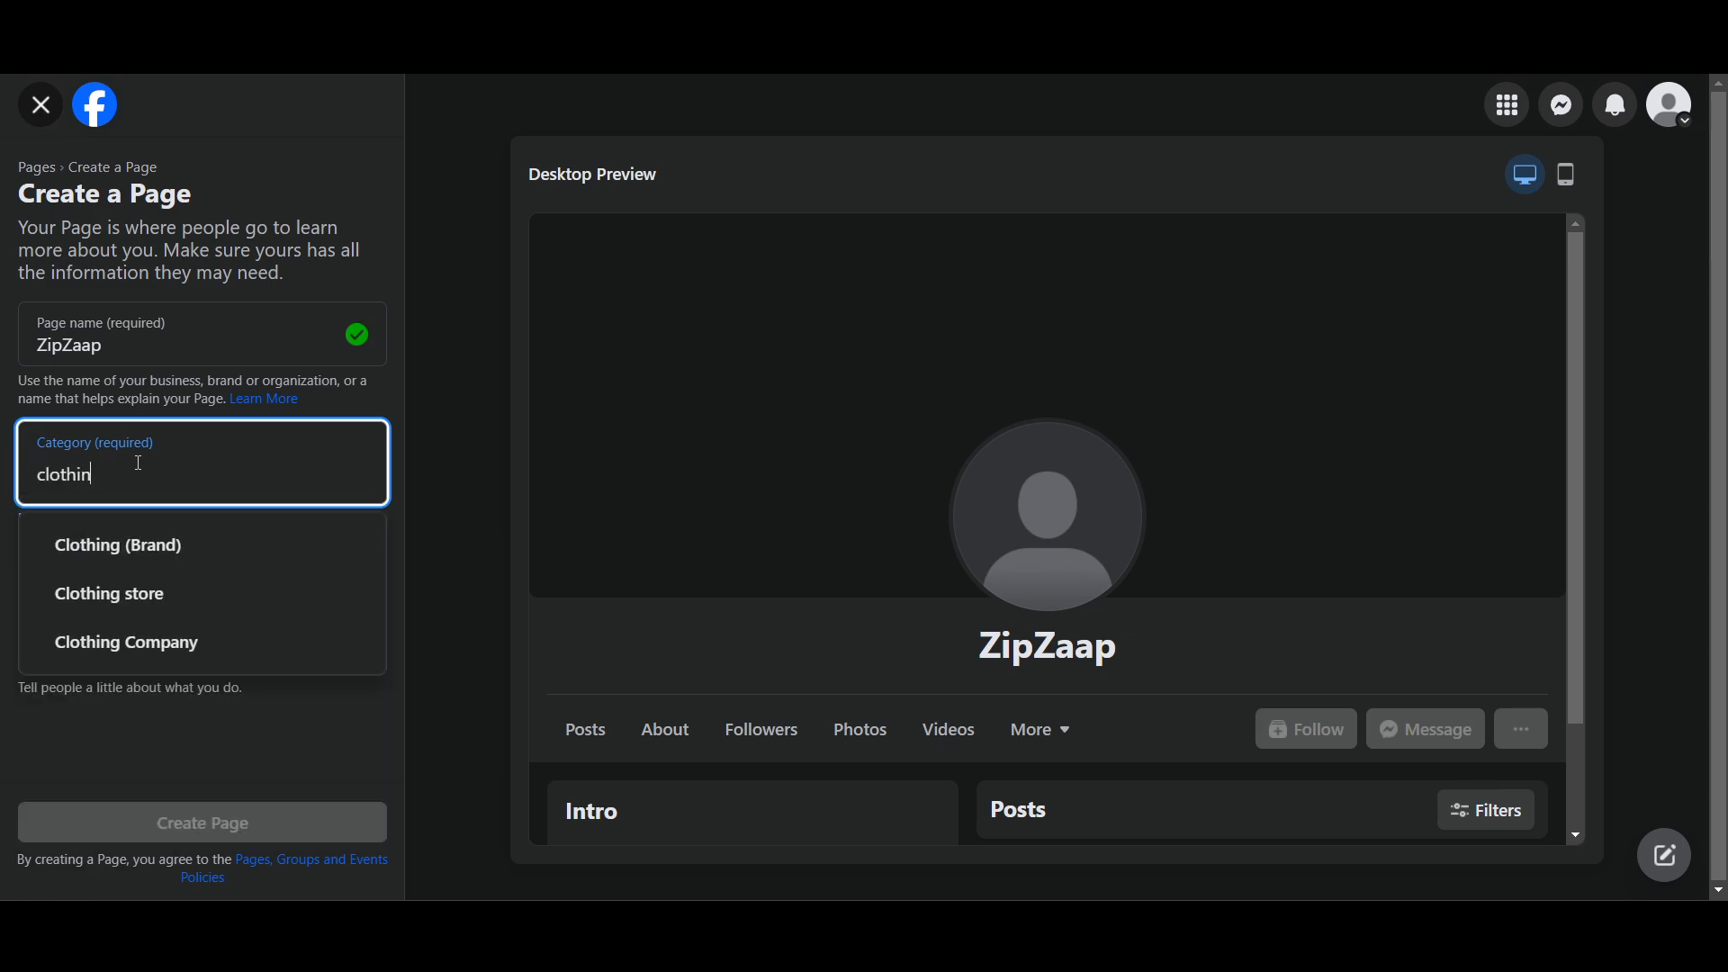
{"action": "type", "text": "g"}
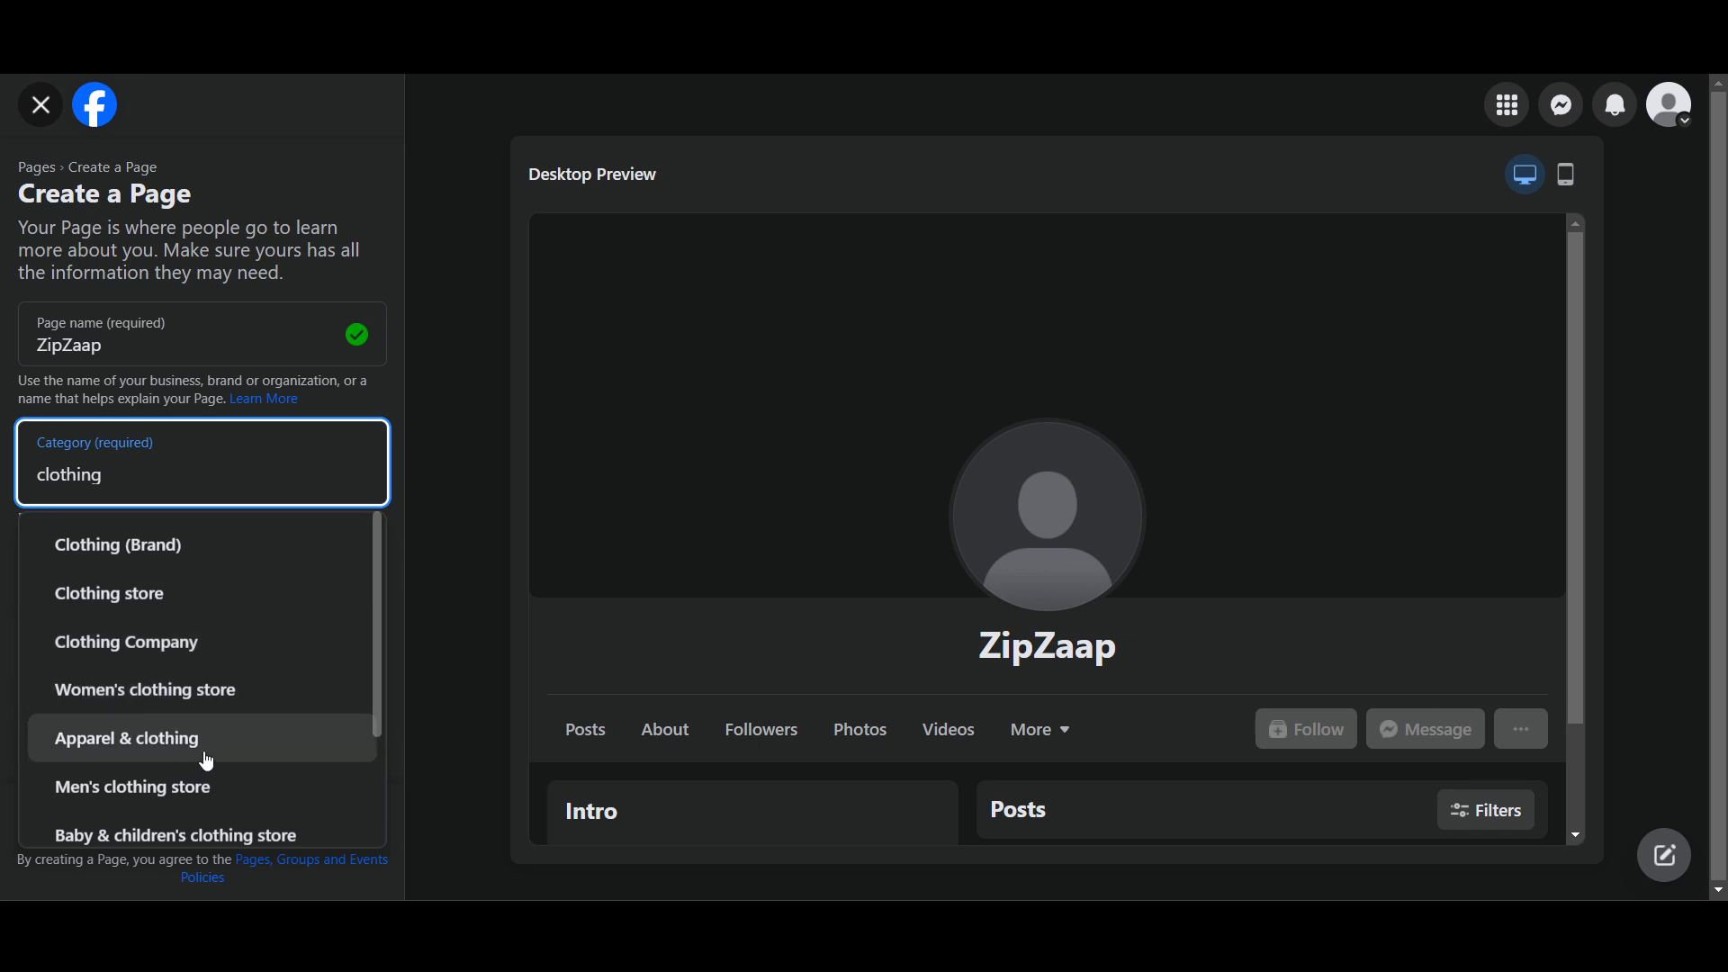
{"action": "left_click", "coordinate": [128, 566]}
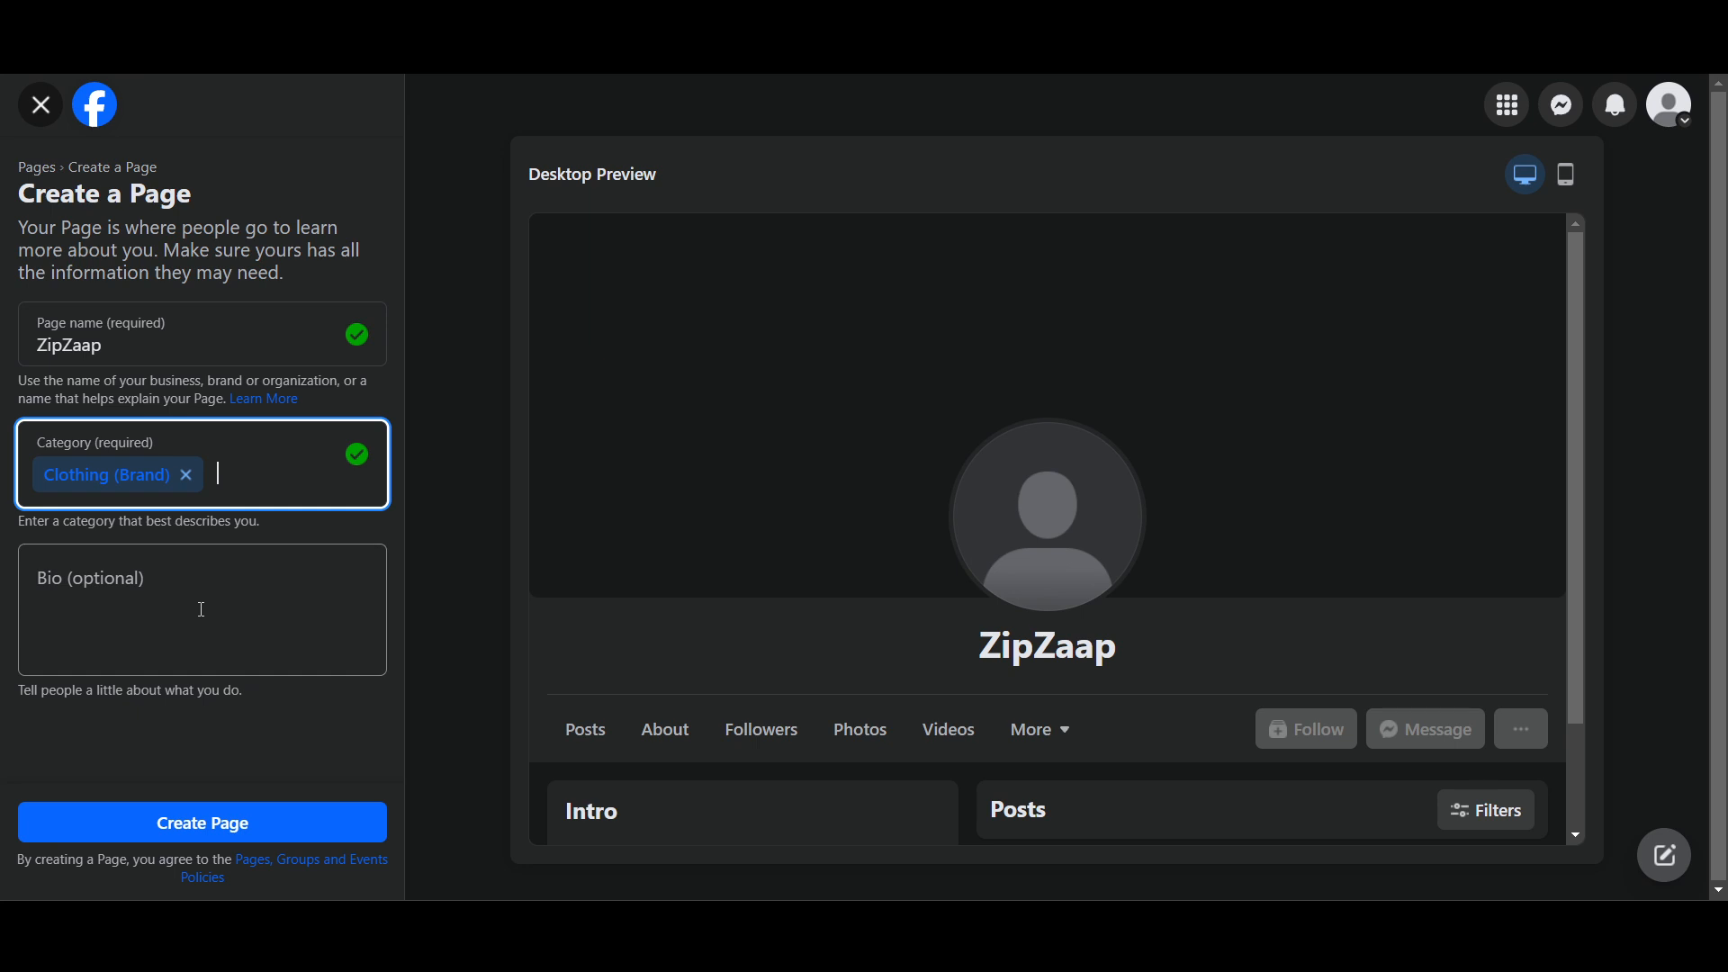
Enter the bio "Zipzaap is a vibrant clothing brand that embodies the spirit of youthful." and create the Page.
{"action": "left_click", "coordinate": [172, 615]}
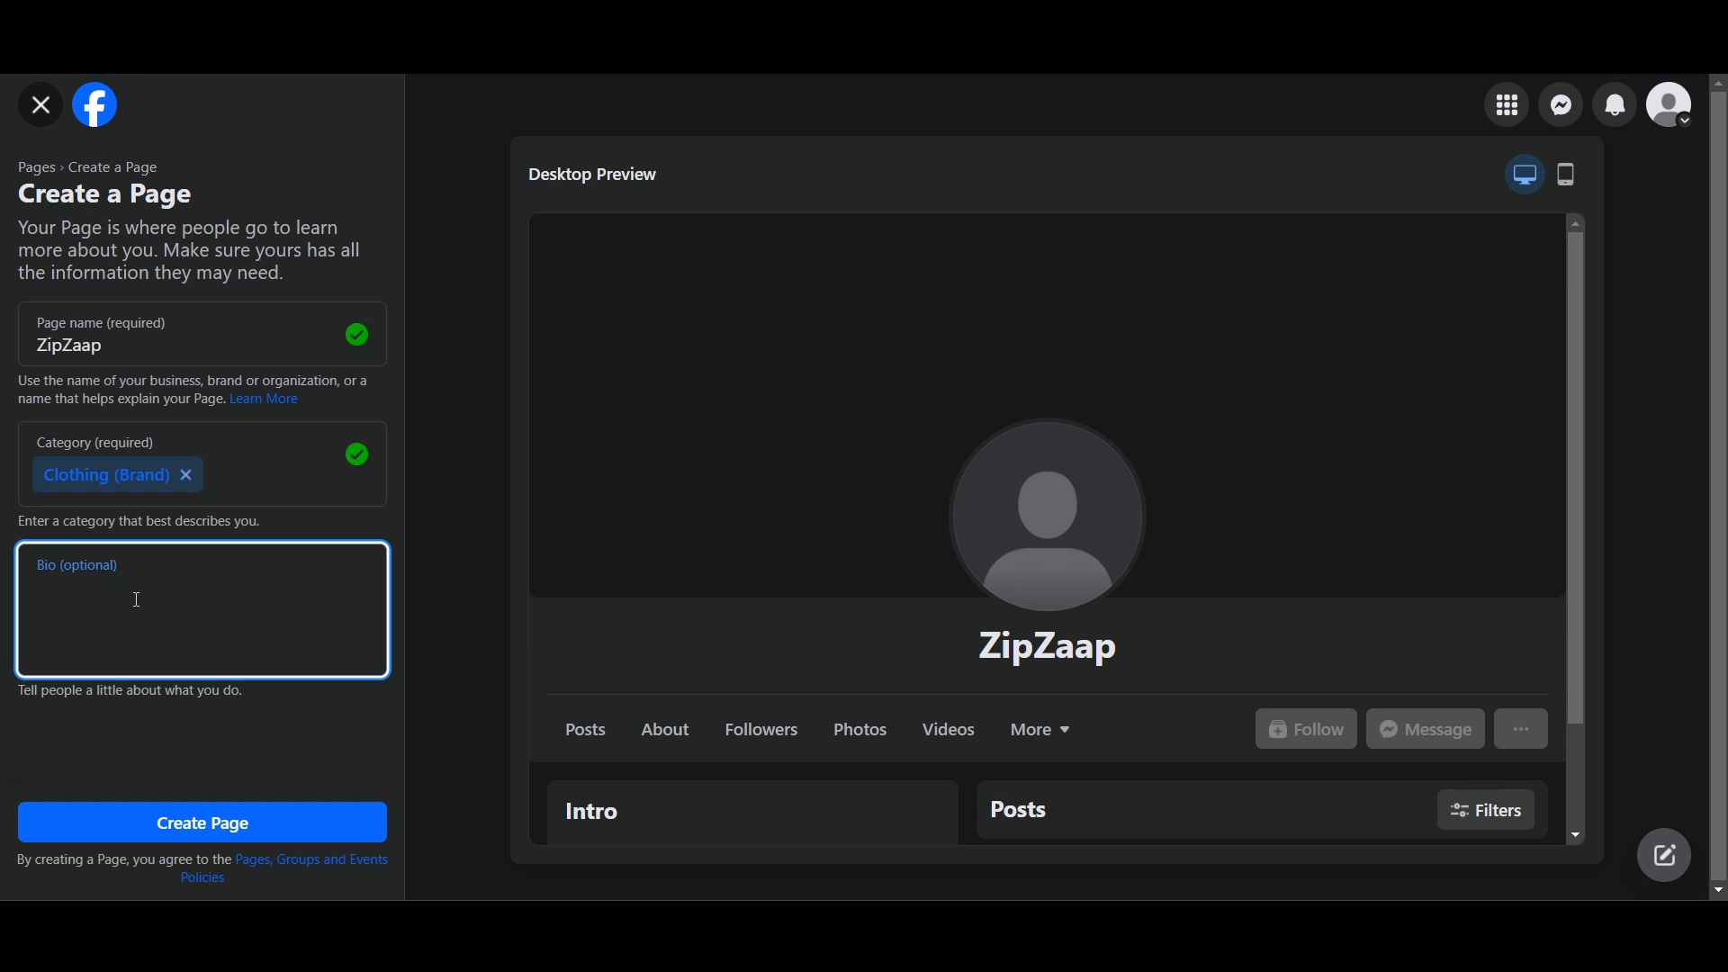
{"action": "type", "text": "Zipzaap is a vibrant clothing brand that embodies the spirit of youthful expression and individuality. With a focus on stylish, comfortable, and high-quality apparel, Zipzaap caters to the fashion-forward youth who seek to make a statement with their ward"}
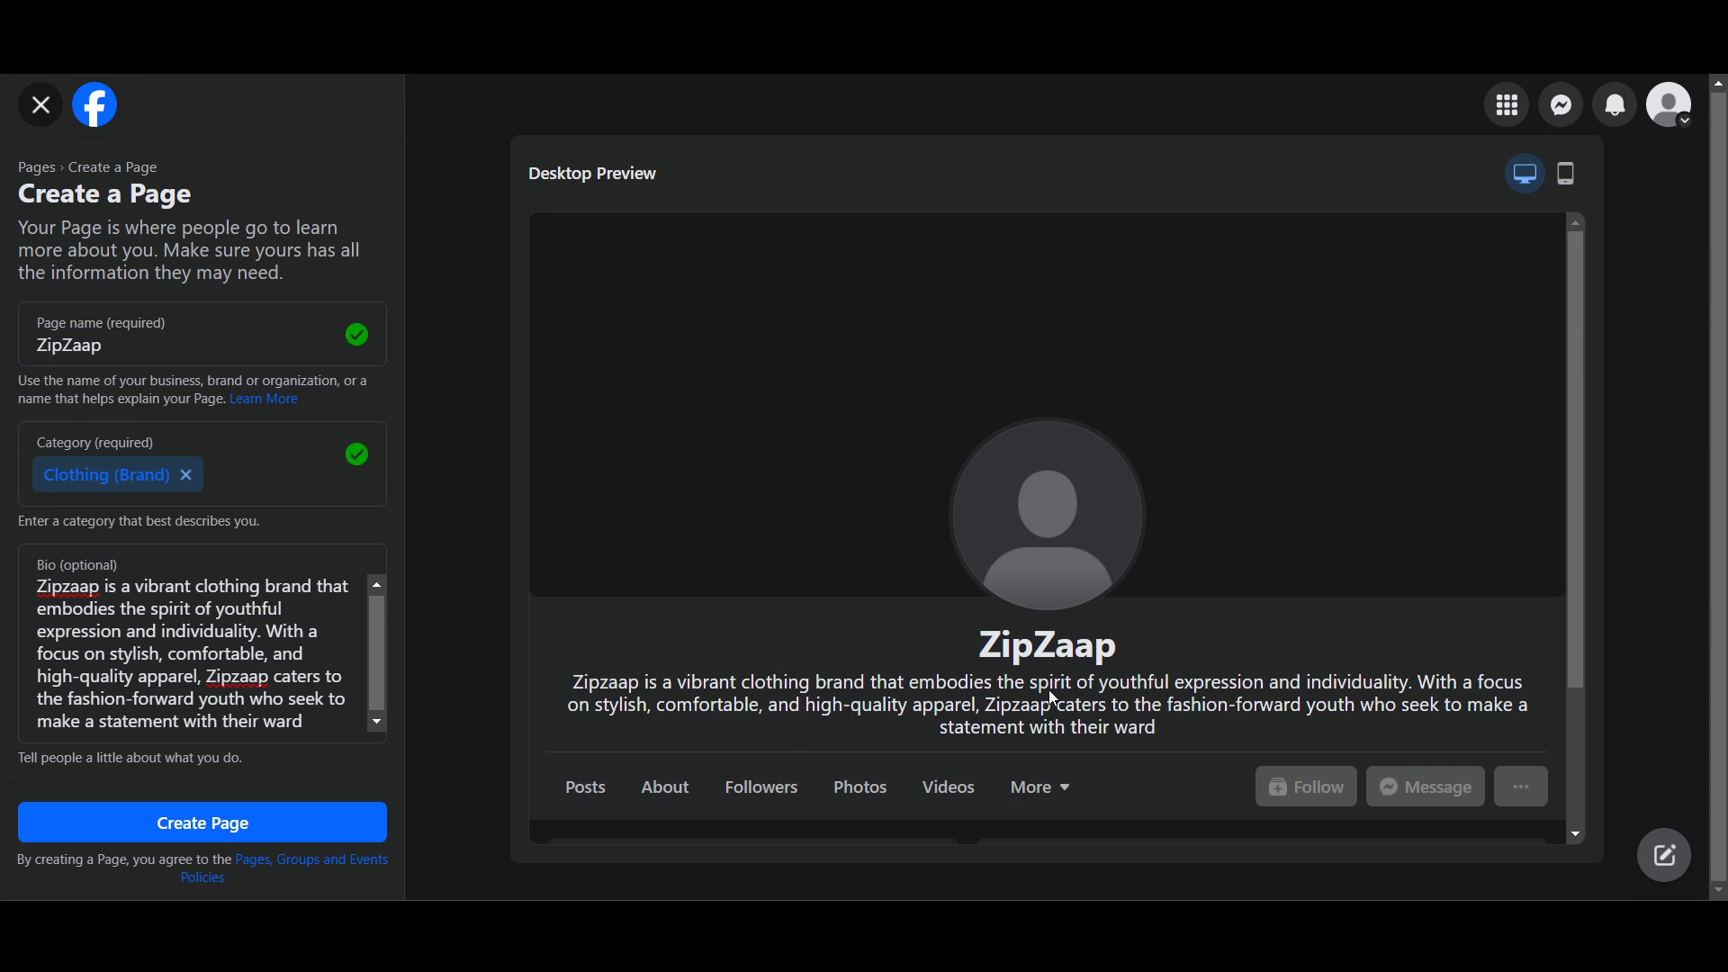
{"action": "left_click_drag", "start_coordinate": [310, 724], "coordinate": [267, 630]}
{"action": "key", "text": "BackSpace"}
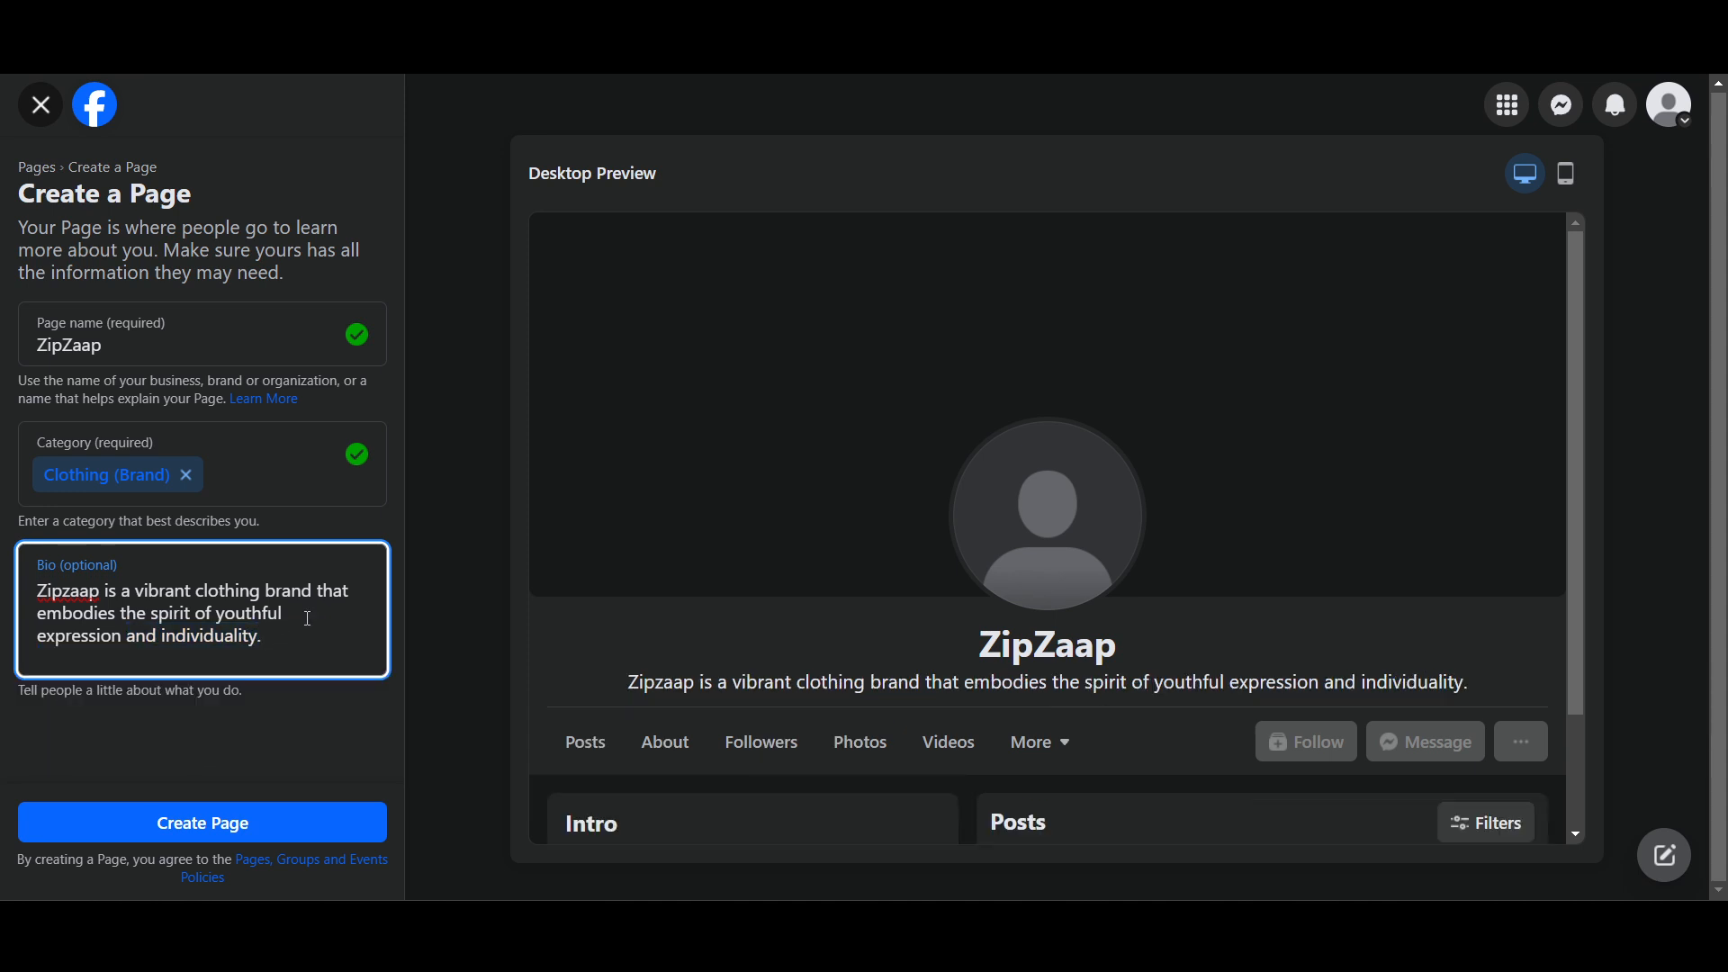
{"action": "mouse_move", "coordinate": [268, 641]}
{"action": "left_mouse_down"}
{"action": "mouse_move", "coordinate": [78, 641]}
{"action": "mouse_move", "coordinate": [225, 619]}
{"action": "mouse_move", "coordinate": [162, 641]}
{"action": "mouse_move", "coordinate": [221, 641]}
{"action": "mouse_move", "coordinate": [203, 623]}
{"action": "mouse_move", "coordinate": [290, 619]}
{"action": "left_mouse_up"}
{"action": "key", "text": "BackSpace"}
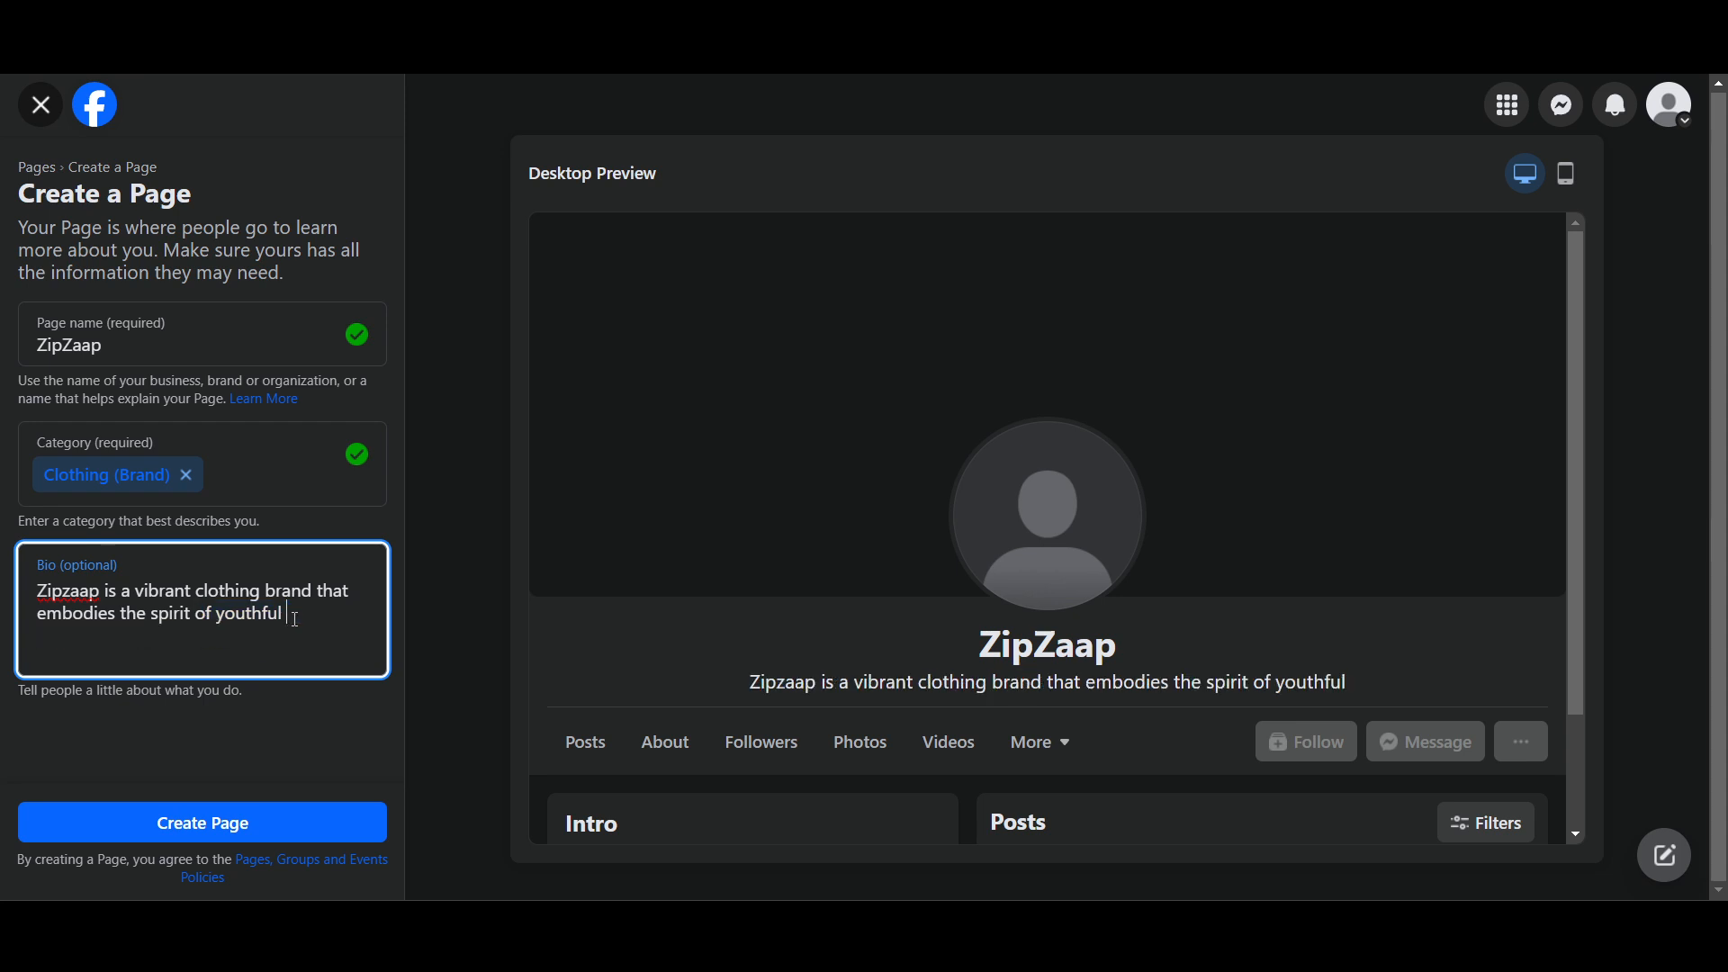
{"action": "type", "text": "."}
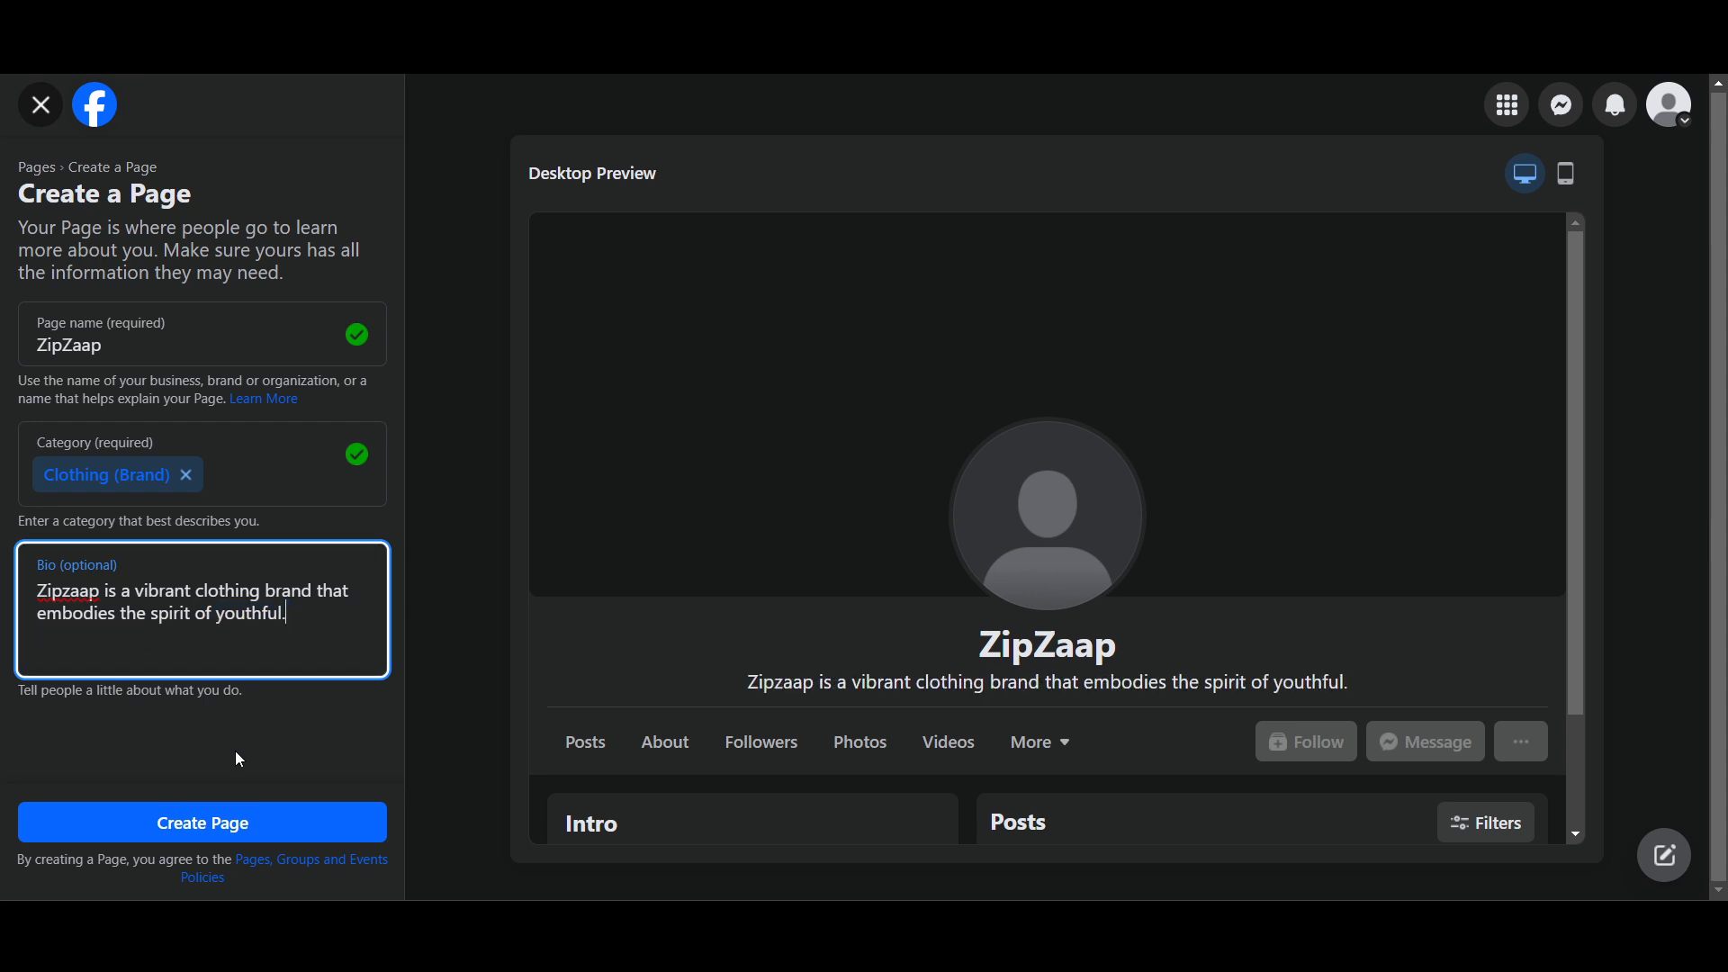
{"action": "left_click", "coordinate": [230, 827]}
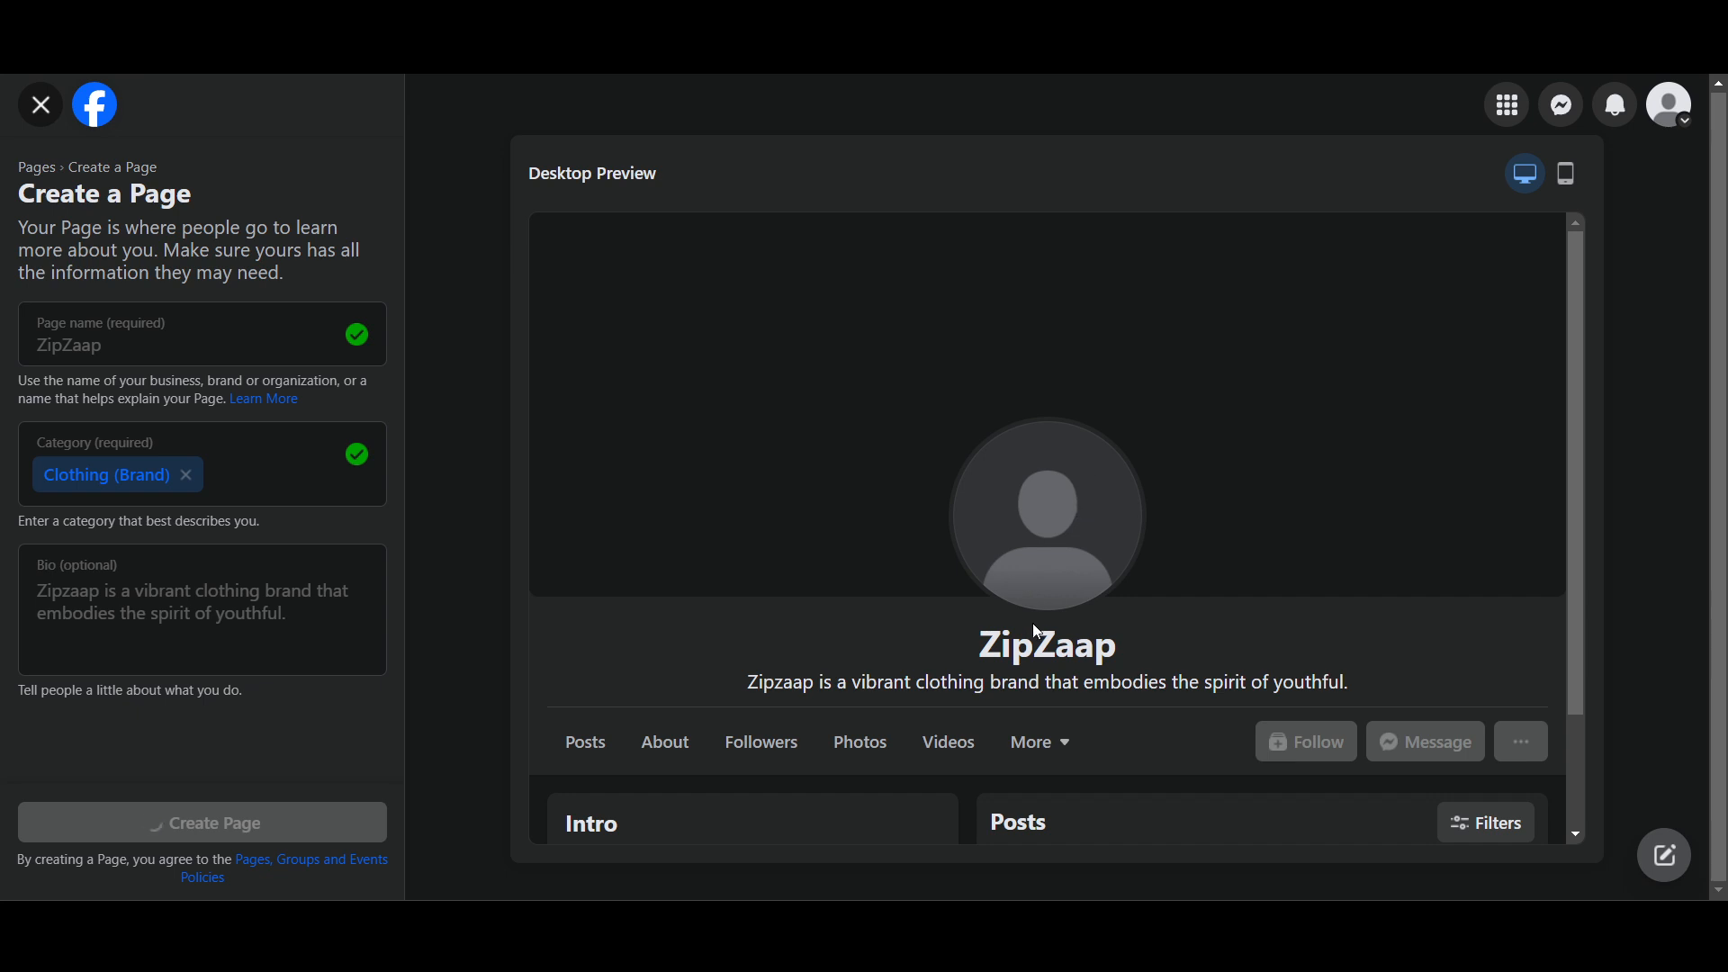
Check the Page's preview in the mobile layout and return to the desktop layout.
{"action": "scroll", "coordinate": [1034, 626], "scroll_direction": "down", "scroll_amount": 1}
{"action": "scroll", "coordinate": [1089, 585], "scroll_direction": "up", "scroll_amount": 1}
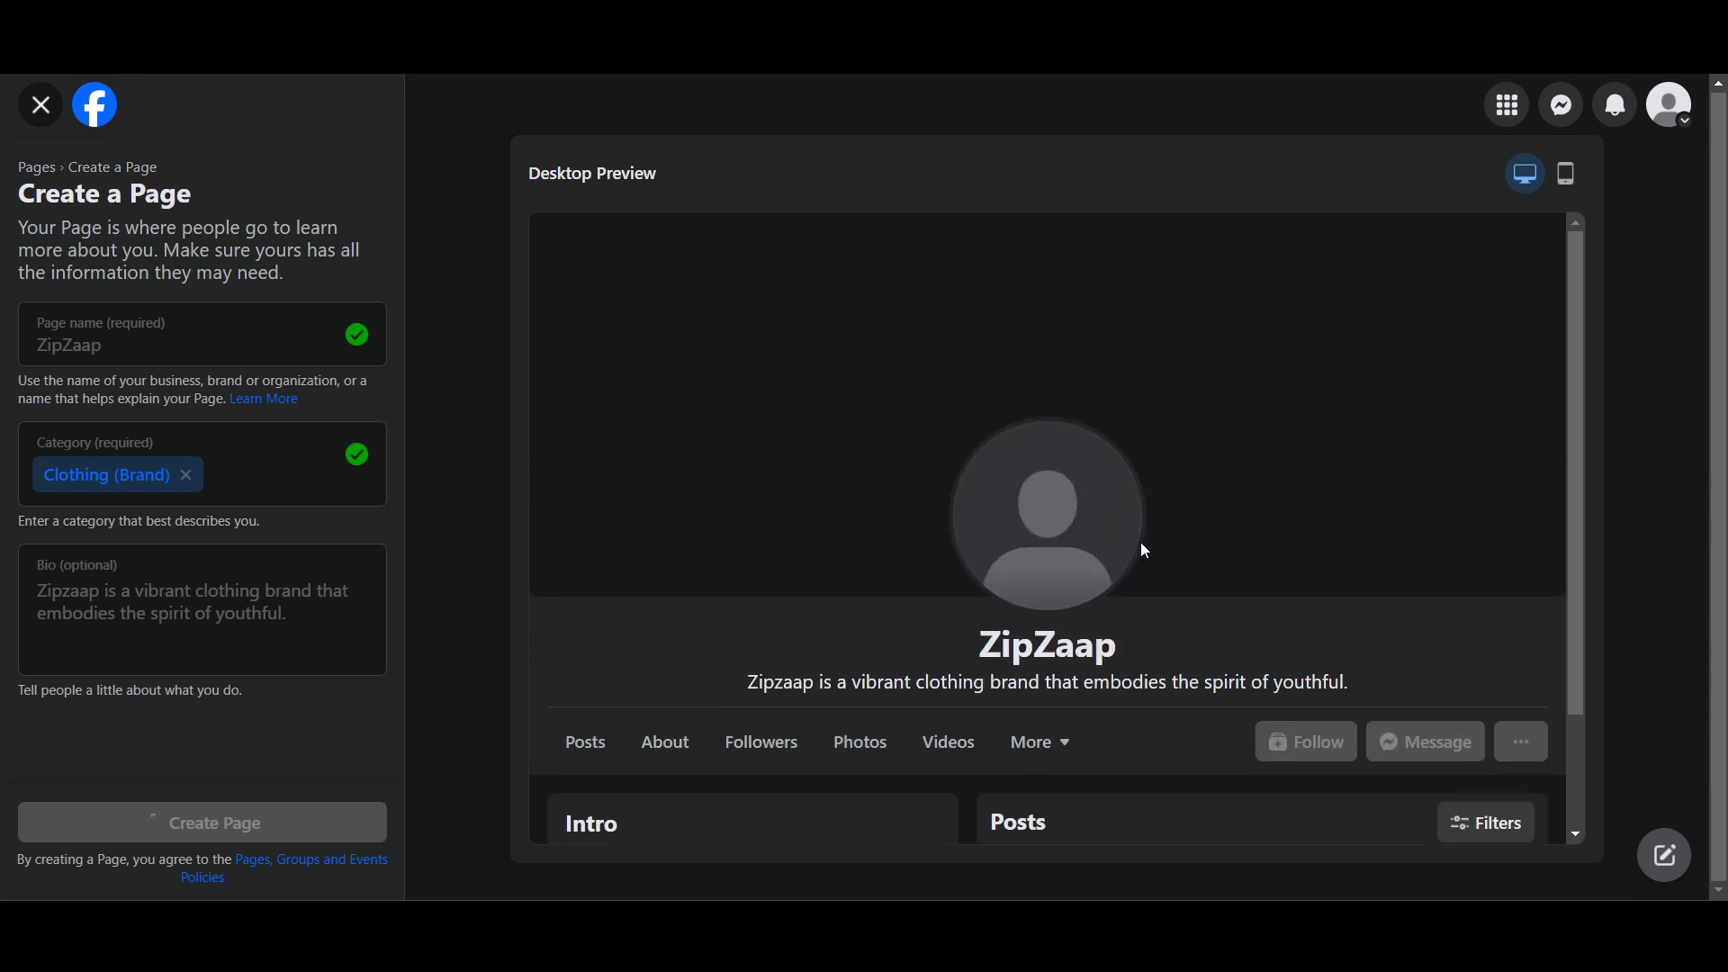
{"action": "left_click", "coordinate": [1567, 174]}
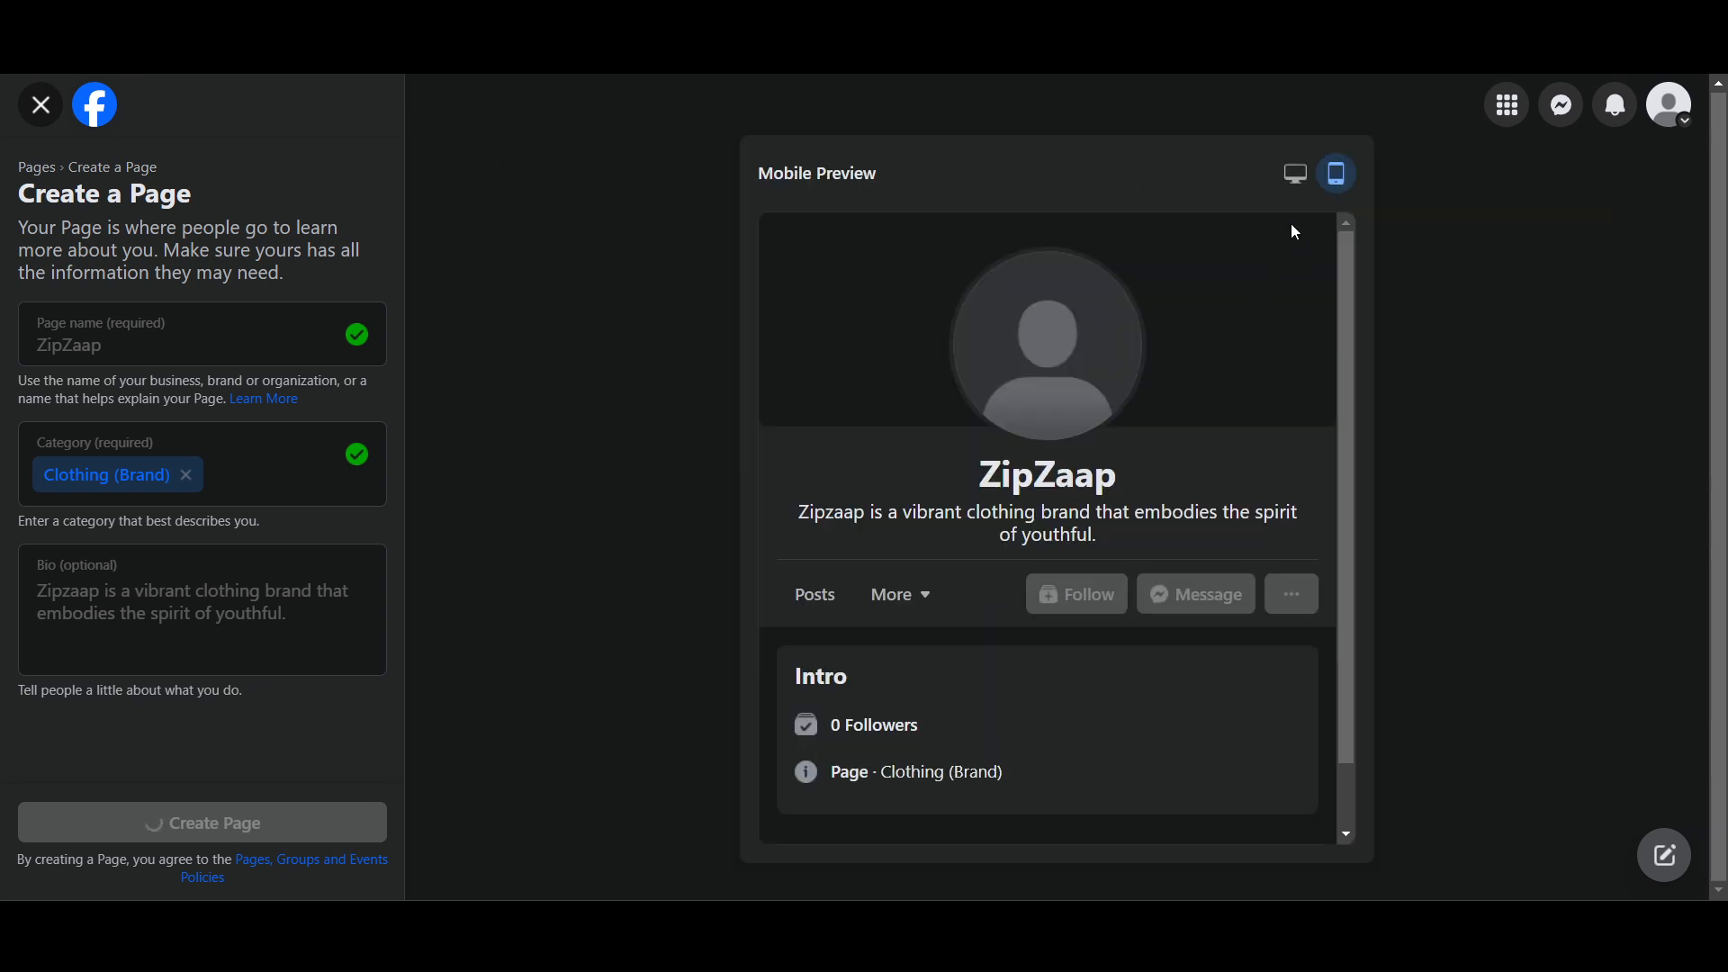
{"action": "left_click", "coordinate": [1295, 173]}
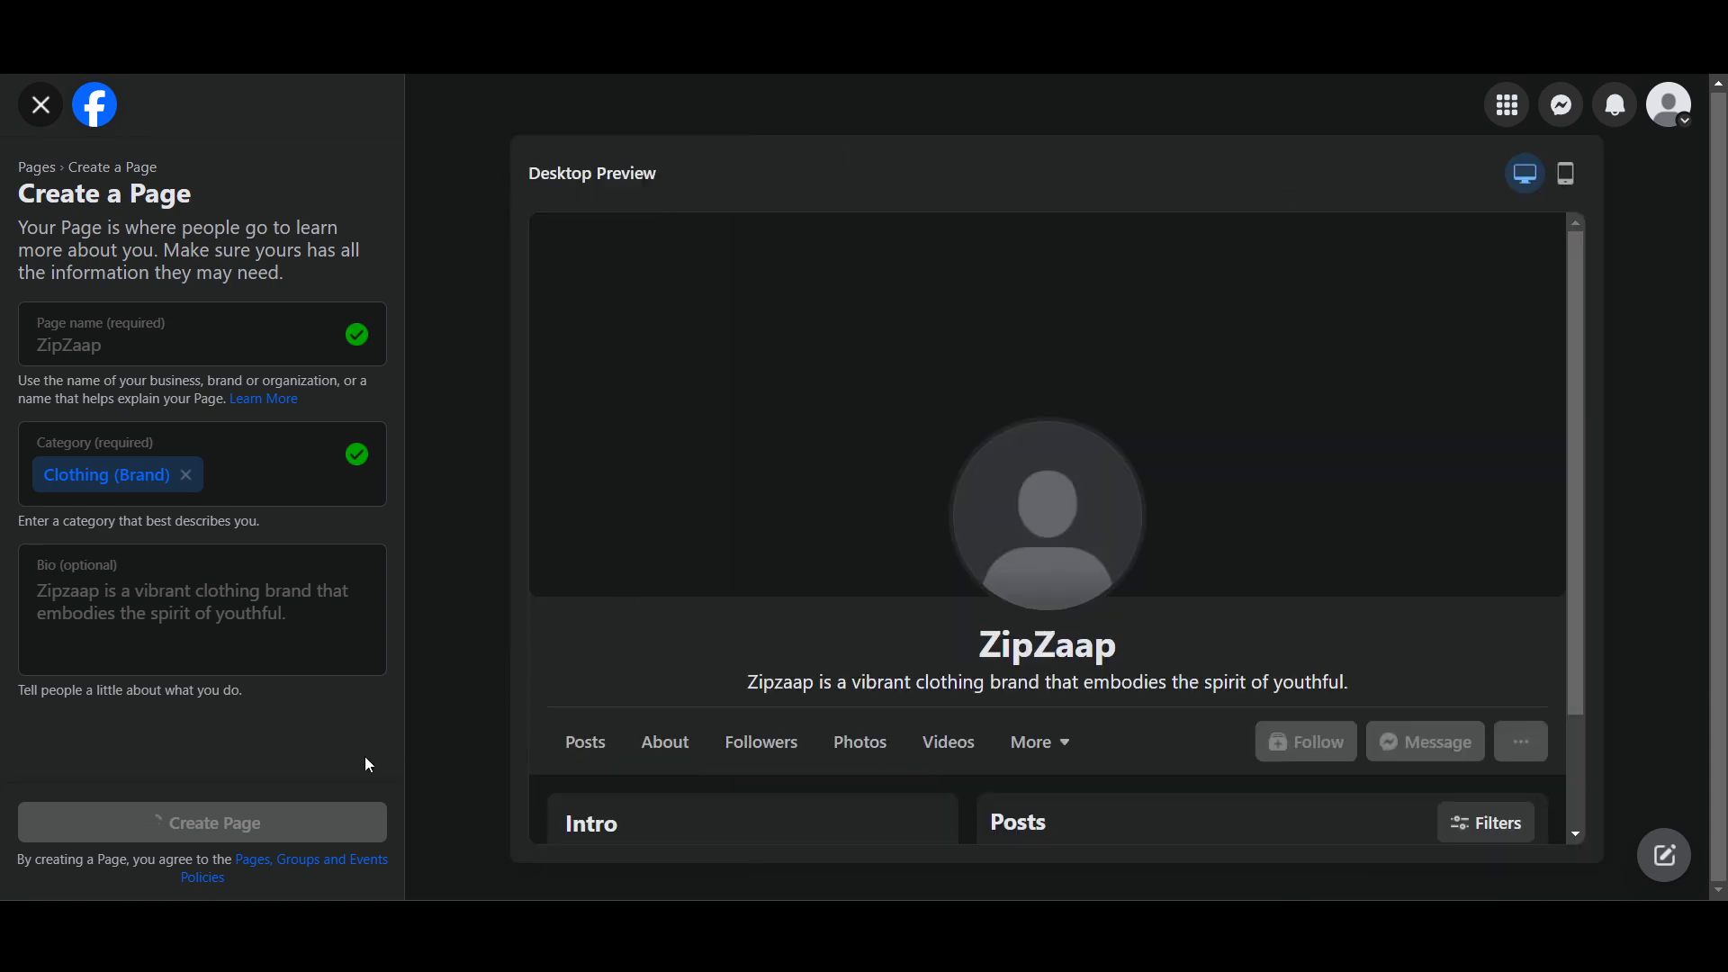
{"action": "scroll", "coordinate": [187, 490], "scroll_direction": "down", "scroll_amount": 1}
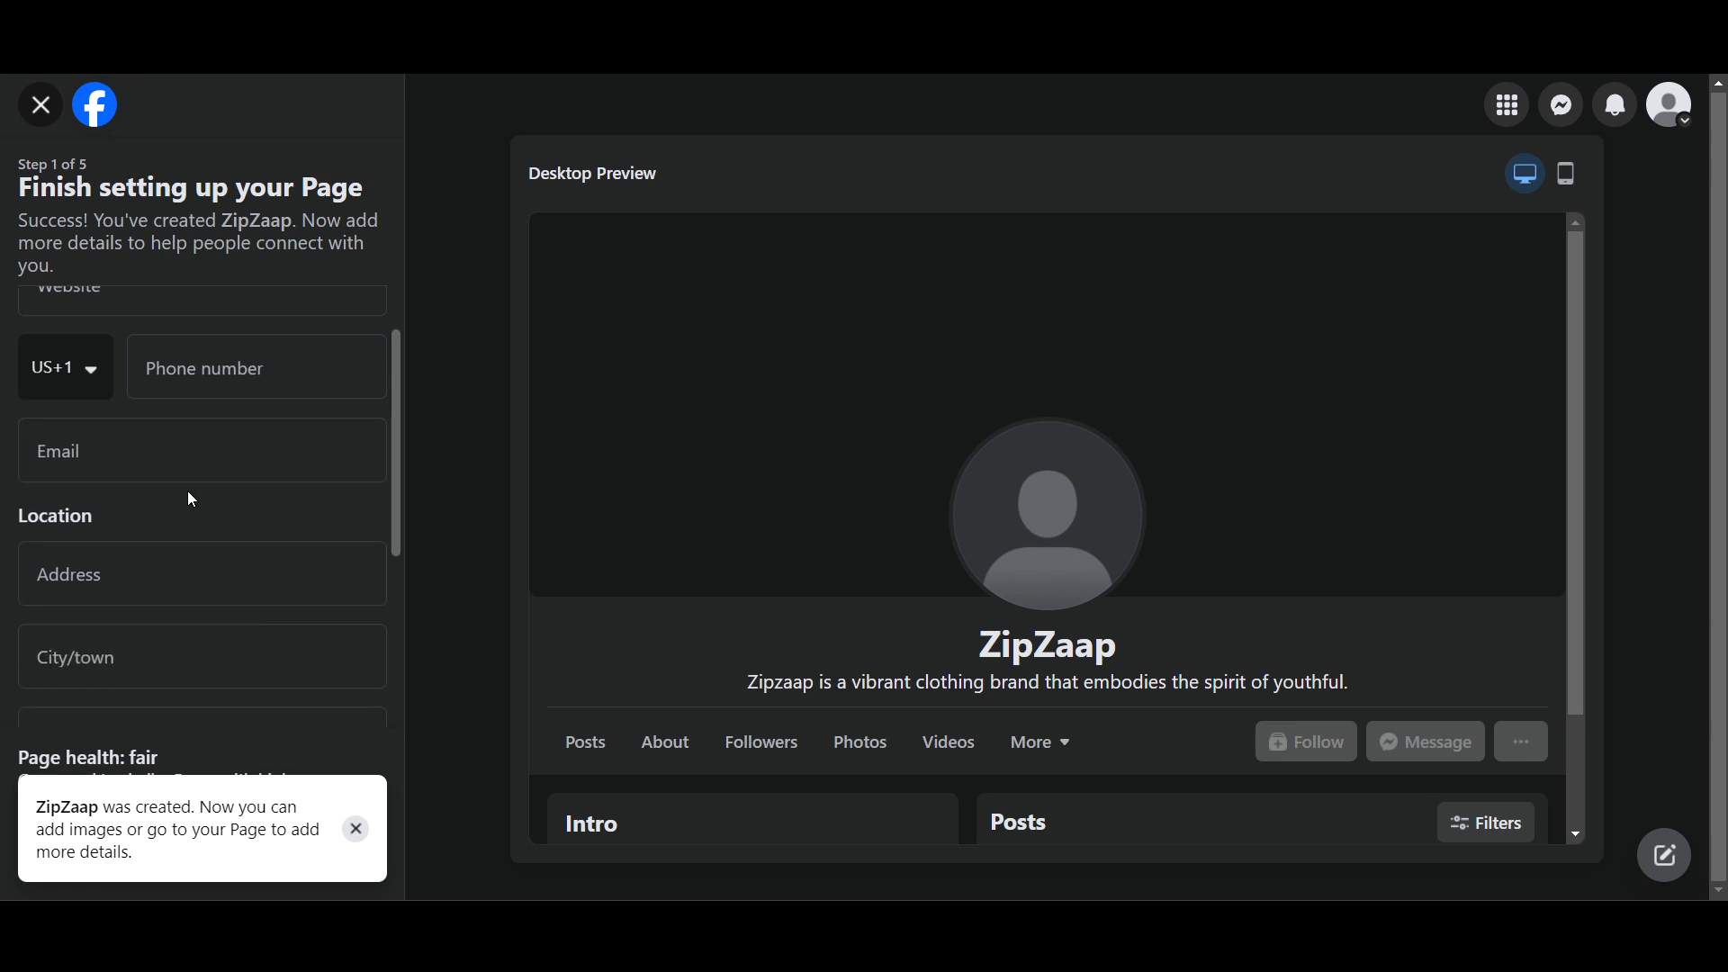
{"action": "scroll", "coordinate": [189, 497], "scroll_direction": "up", "scroll_amount": 1}
{"action": "left_click", "coordinate": [195, 383]}
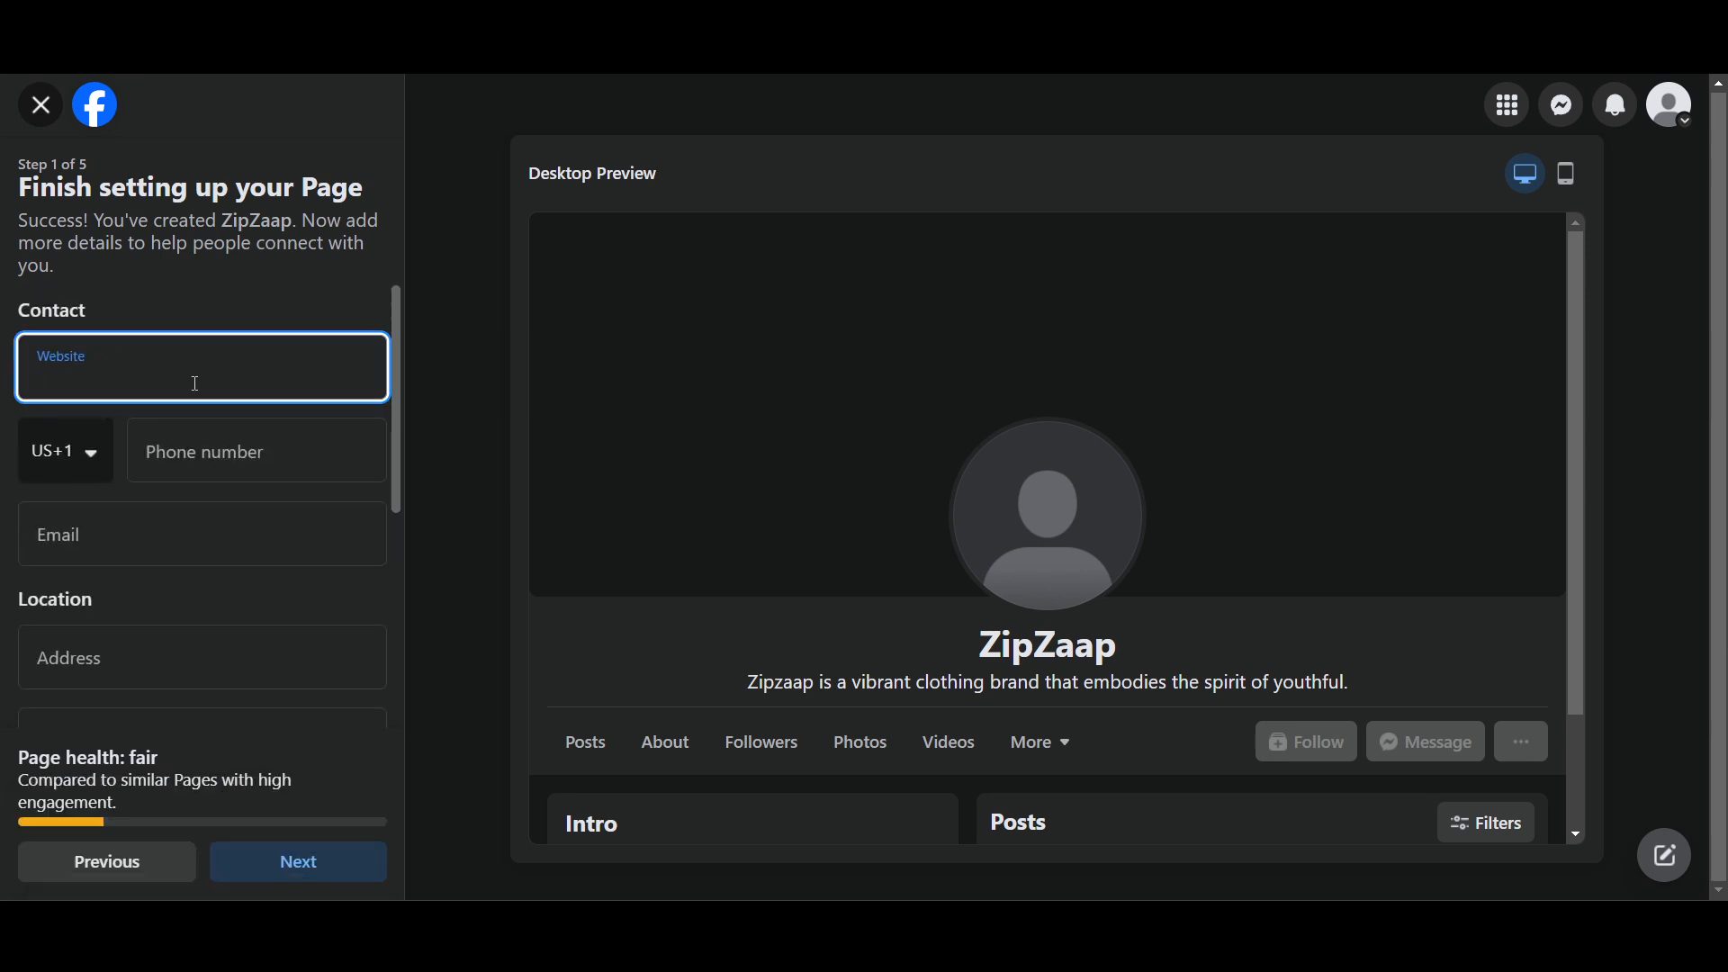
{"action": "type", "text": "www.zipzaap.com"}
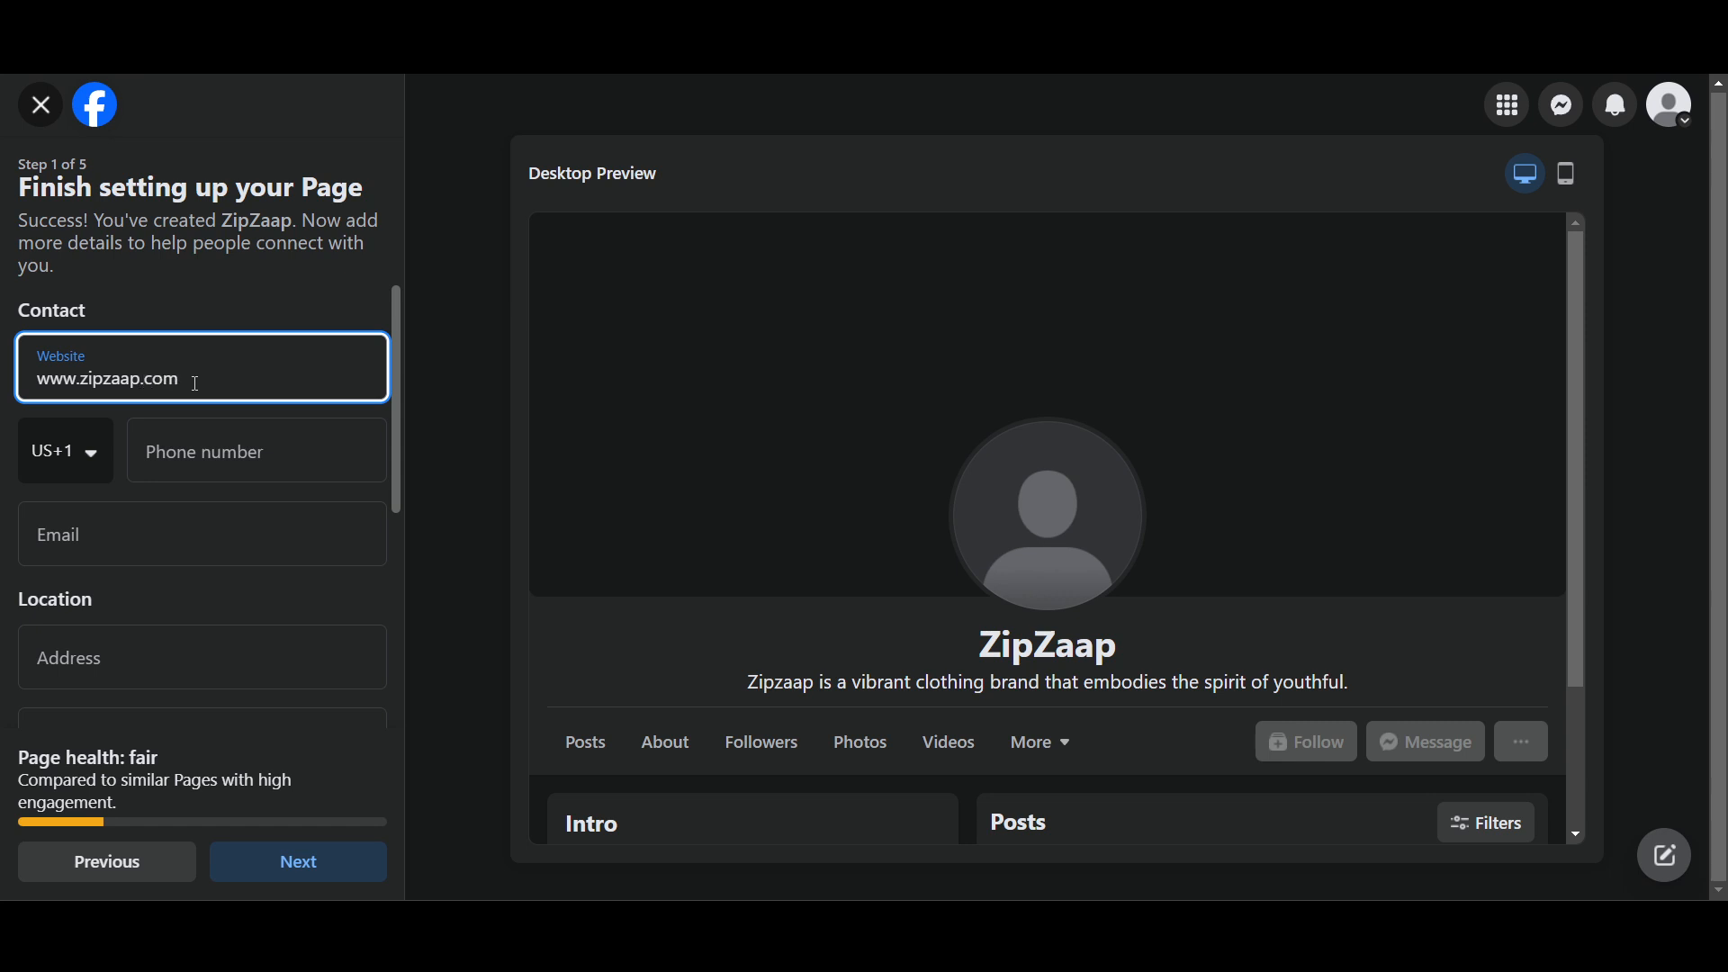
Review the phone, email, location and business hours fields in the Page setup form.
{"action": "left_click", "coordinate": [214, 458]}
{"action": "left_click", "coordinate": [198, 543]}
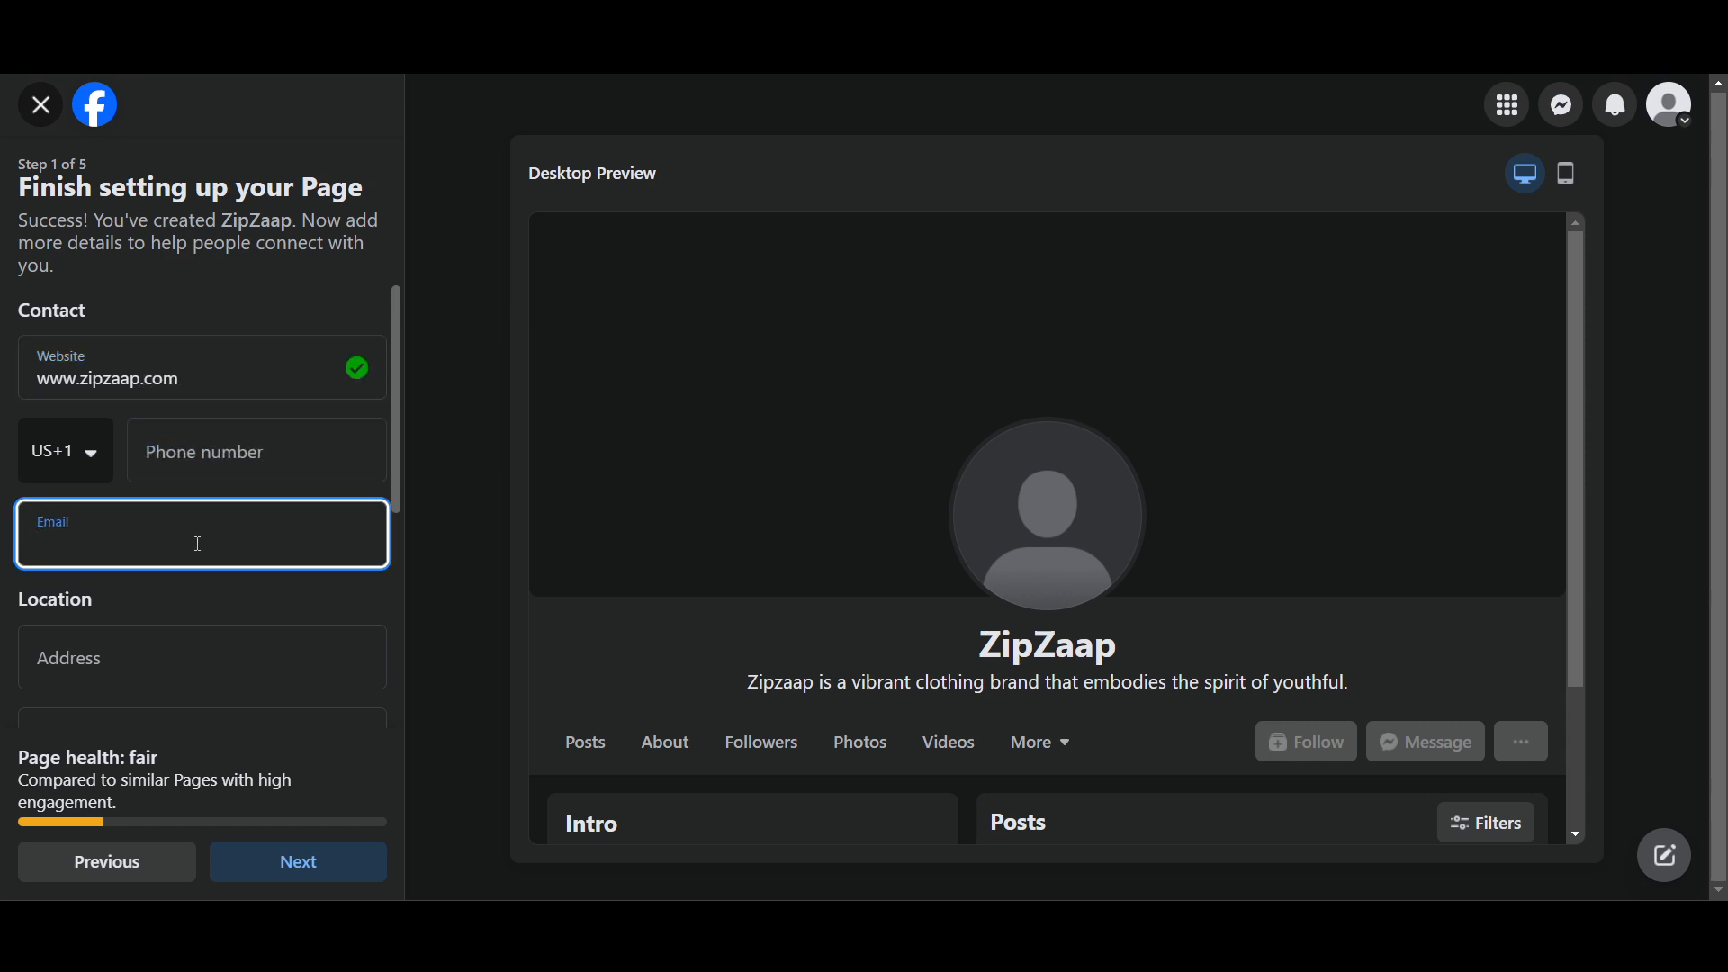
{"action": "scroll", "coordinate": [198, 544], "scroll_direction": "down", "scroll_amount": 2}
{"action": "scroll", "coordinate": [196, 540], "scroll_direction": "up", "scroll_amount": 2}
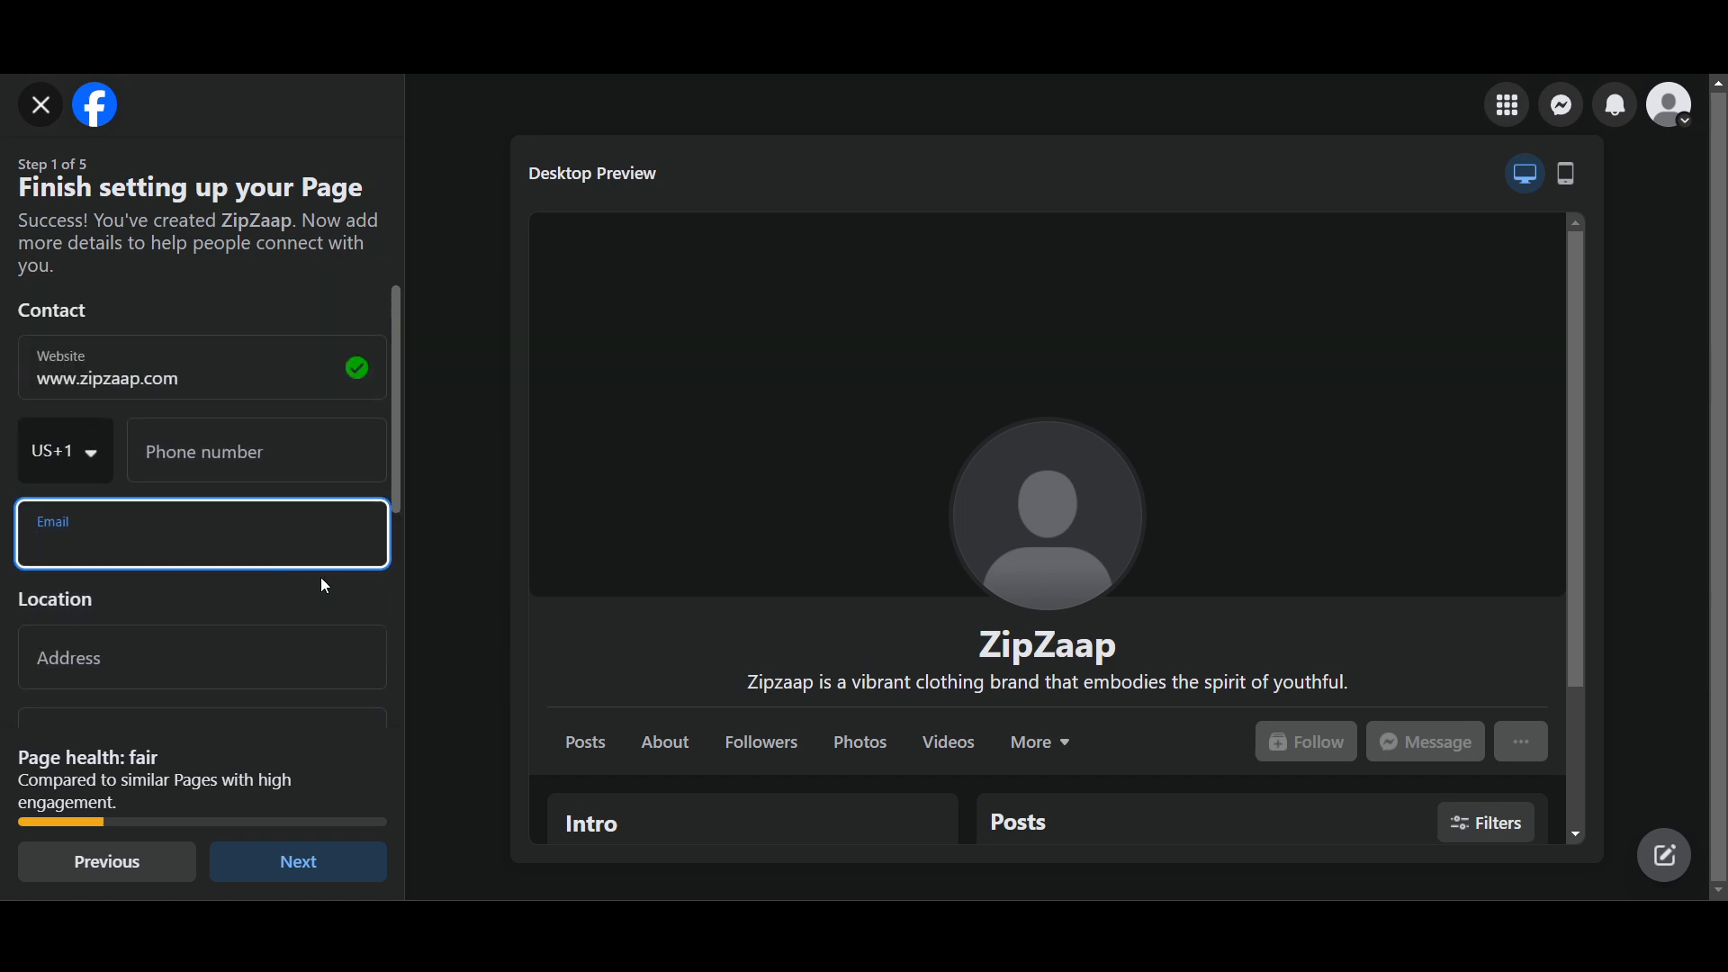
{"action": "scroll", "coordinate": [246, 451], "scroll_direction": "down", "scroll_amount": 4}
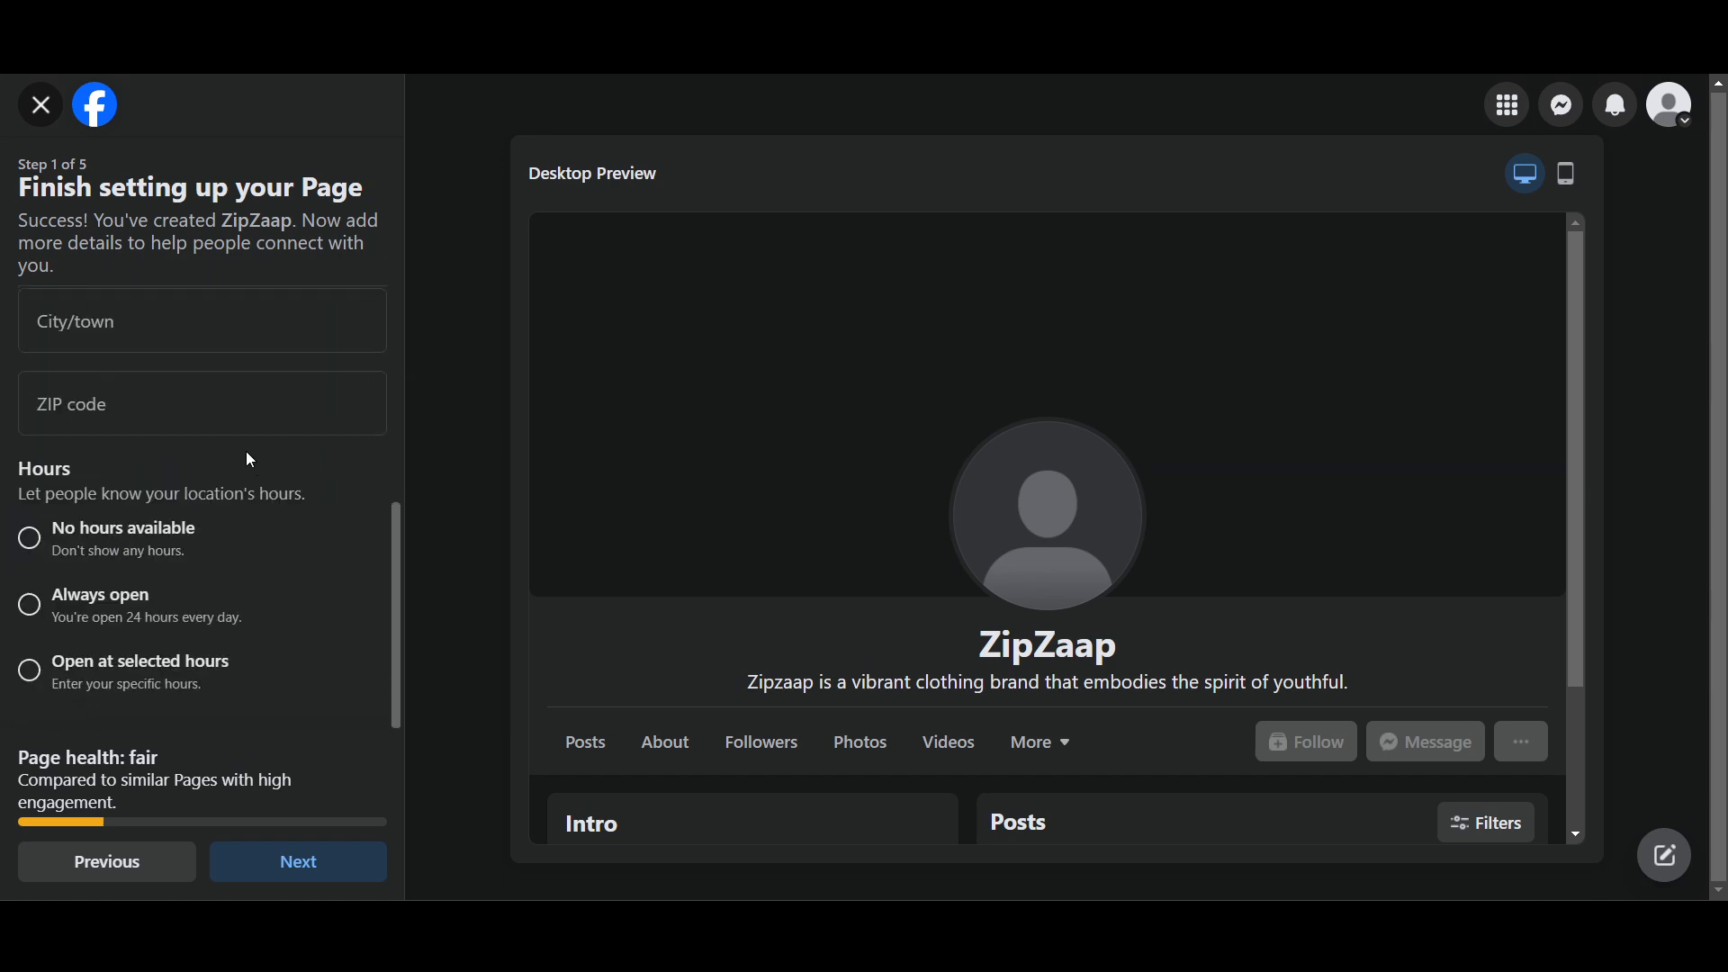
{"action": "scroll", "coordinate": [224, 460], "scroll_direction": "up", "scroll_amount": 2}
{"action": "scroll", "coordinate": [117, 430], "scroll_direction": "up", "scroll_amount": 2}
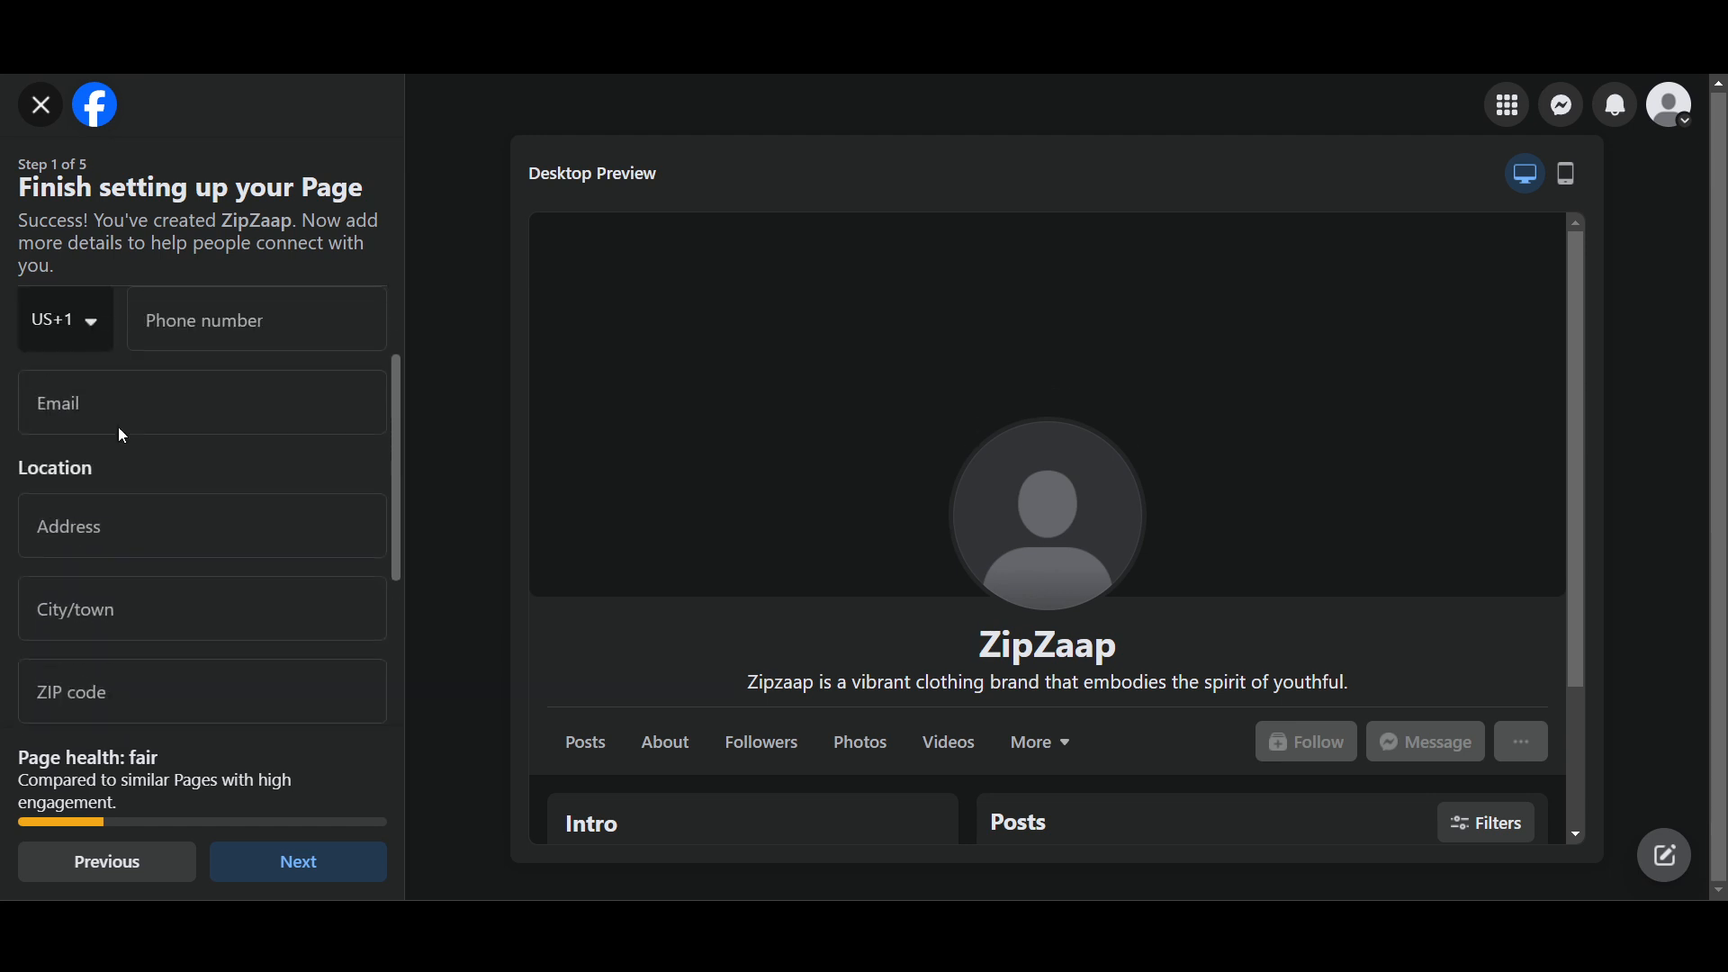
{"action": "scroll", "coordinate": [121, 428], "scroll_direction": "down", "scroll_amount": 1}
{"action": "scroll", "coordinate": [121, 429], "scroll_direction": "down", "scroll_amount": 1}
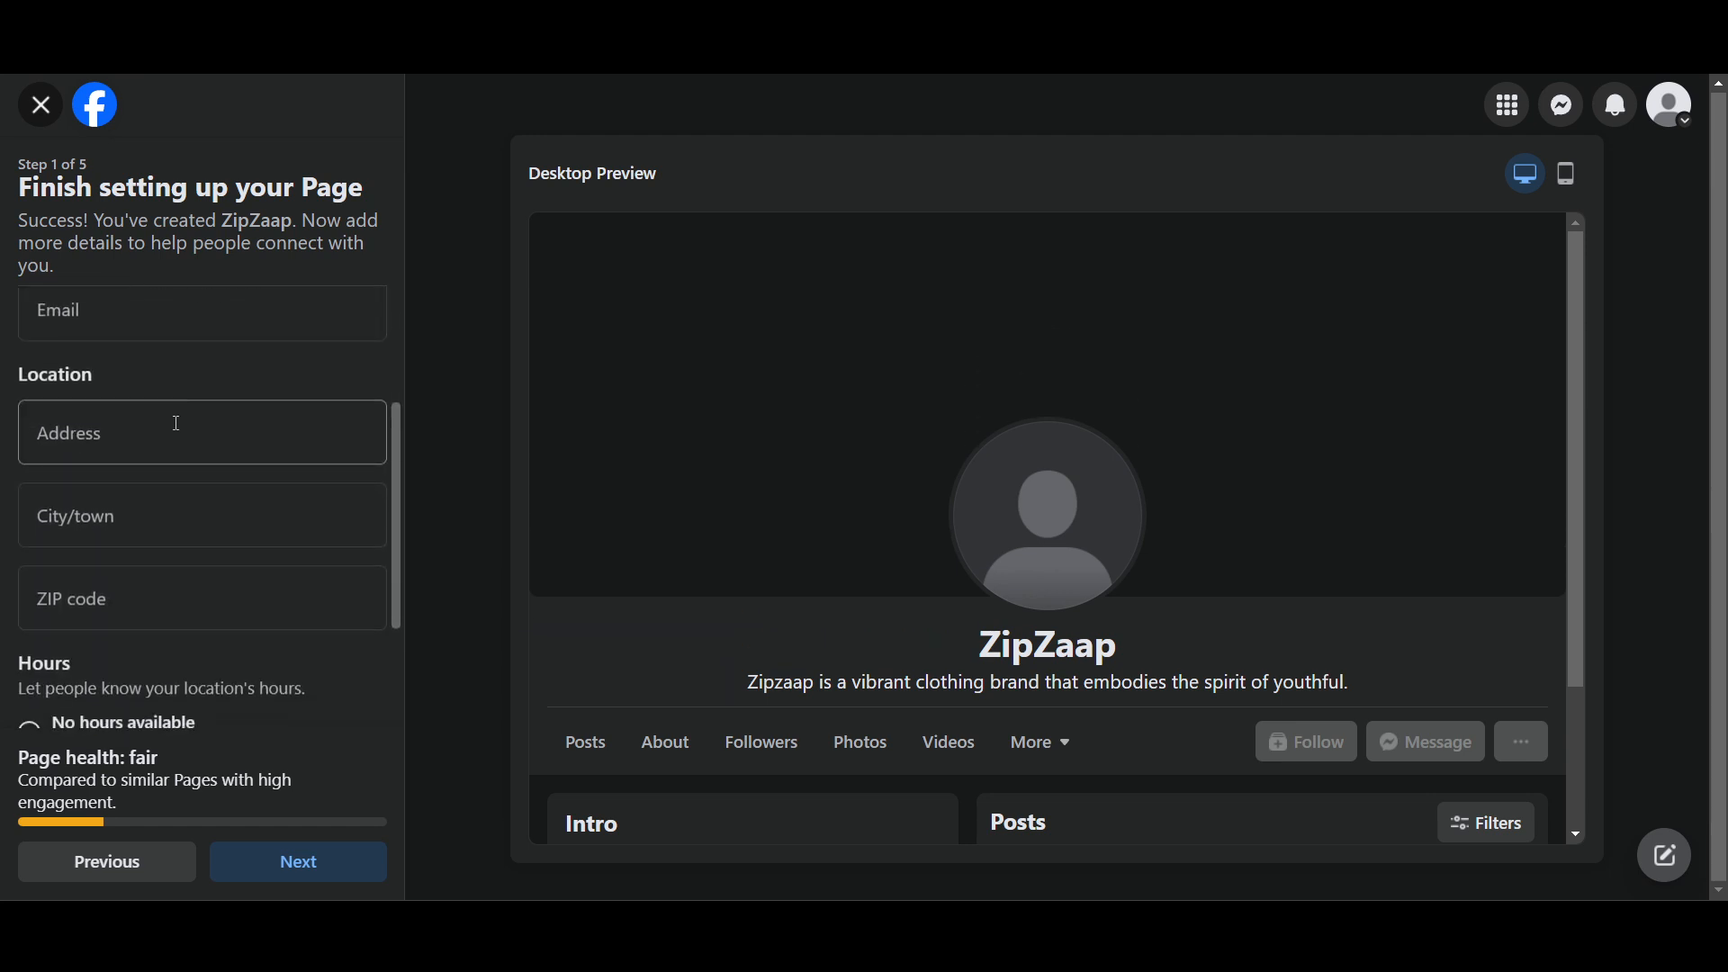
{"action": "scroll", "coordinate": [119, 445], "scroll_direction": "down", "scroll_amount": 2}
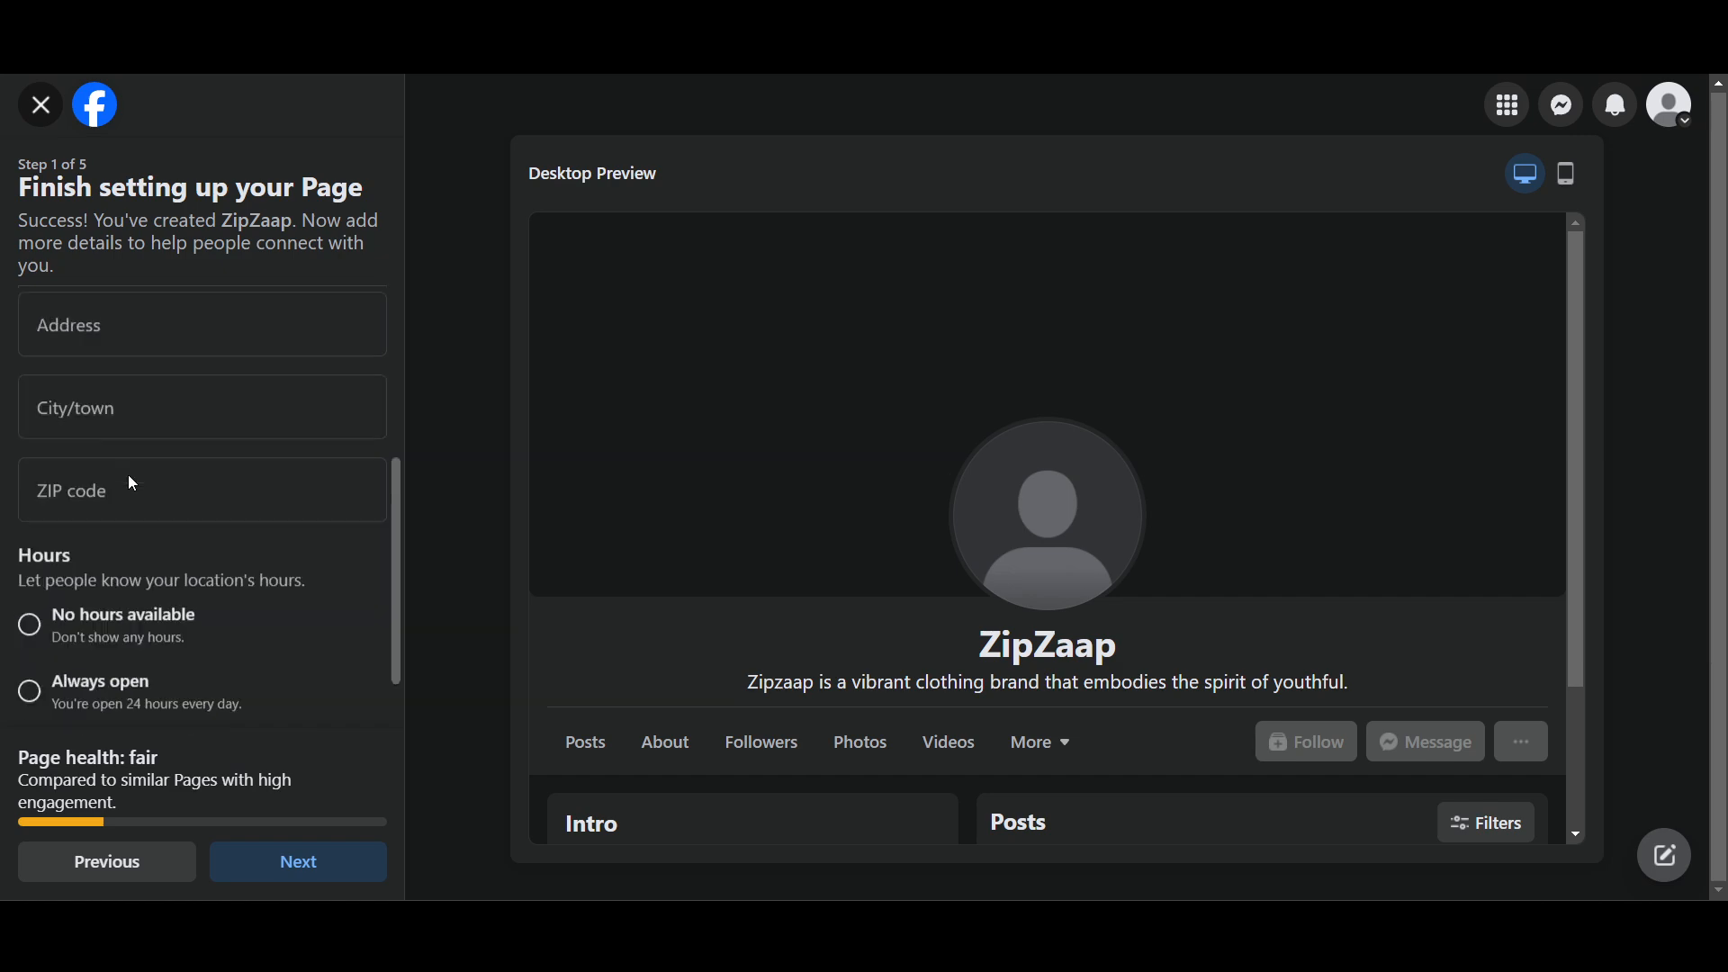
{"action": "scroll", "coordinate": [146, 470], "scroll_direction": "up", "scroll_amount": 1}
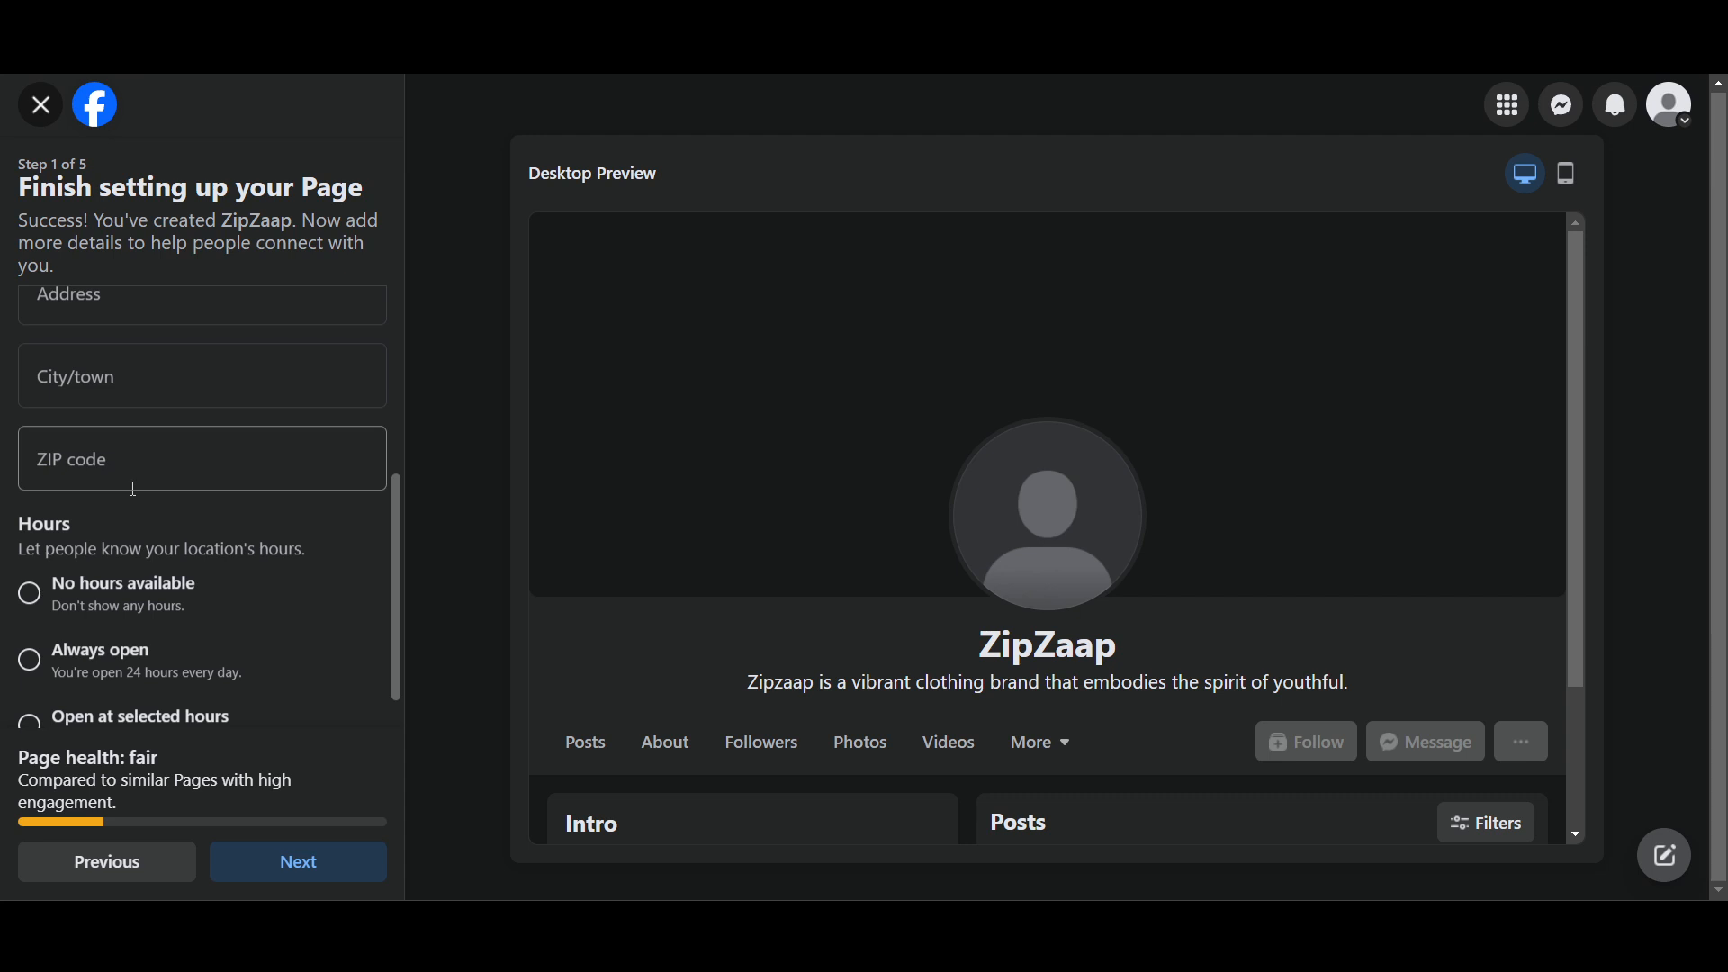
{"action": "scroll", "coordinate": [133, 488], "scroll_direction": "up", "scroll_amount": 1}
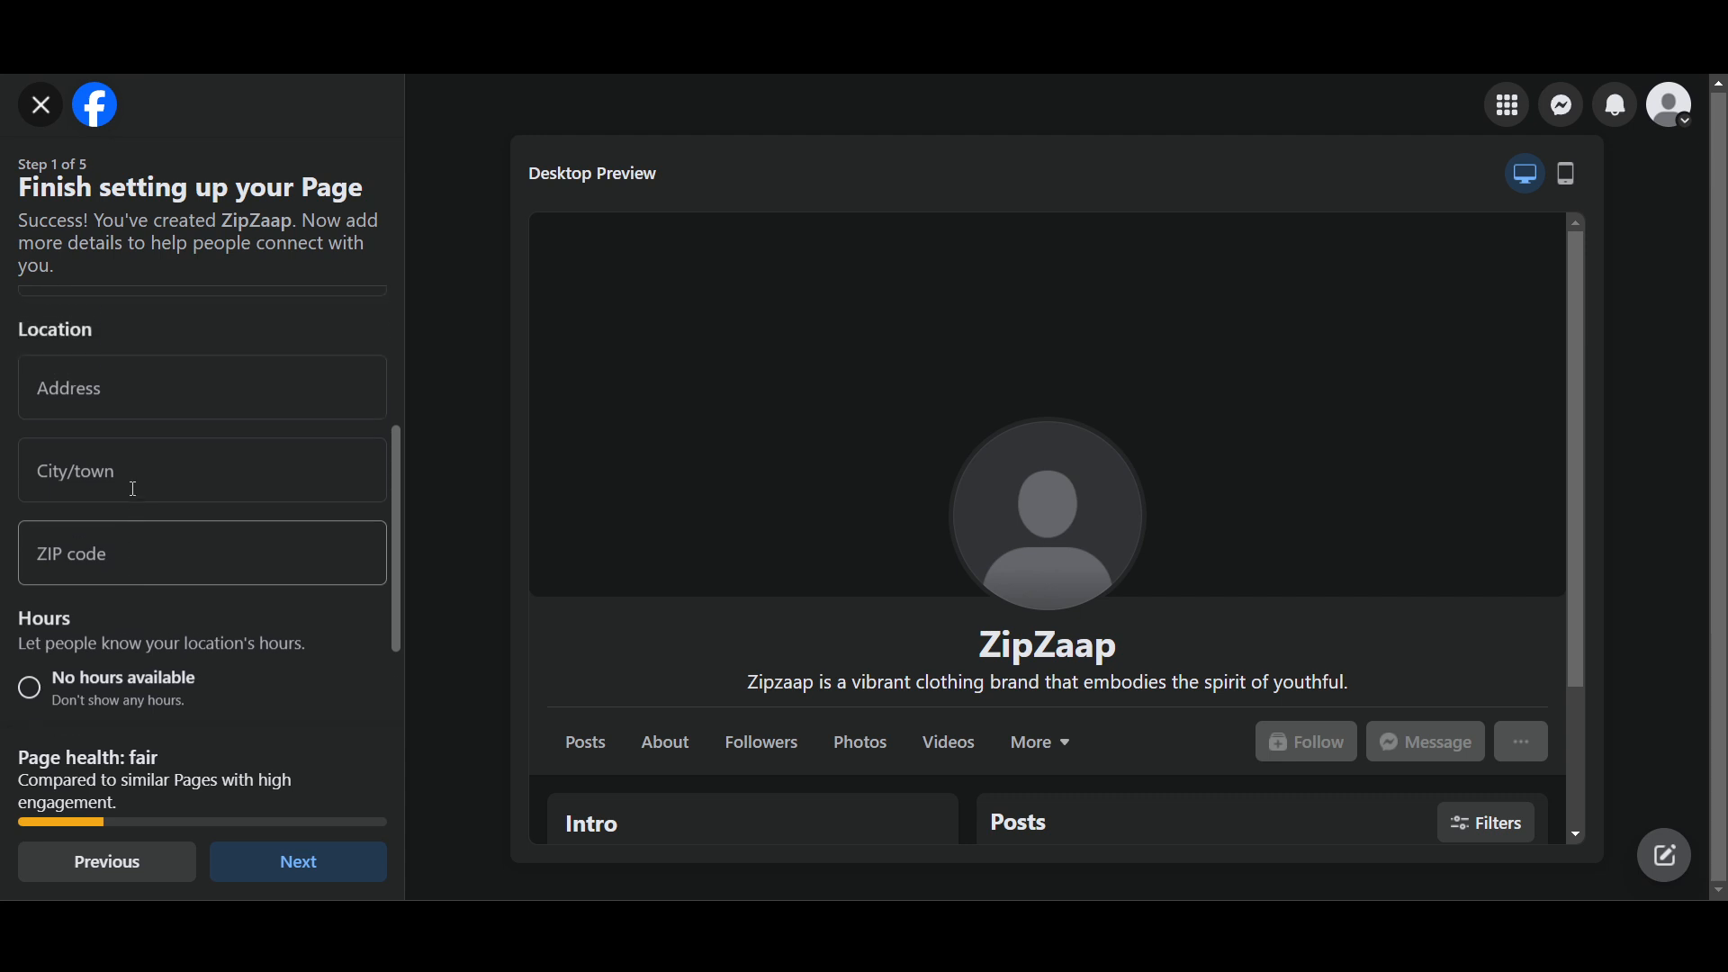
{"action": "scroll", "coordinate": [133, 489], "scroll_direction": "up", "scroll_amount": 1}
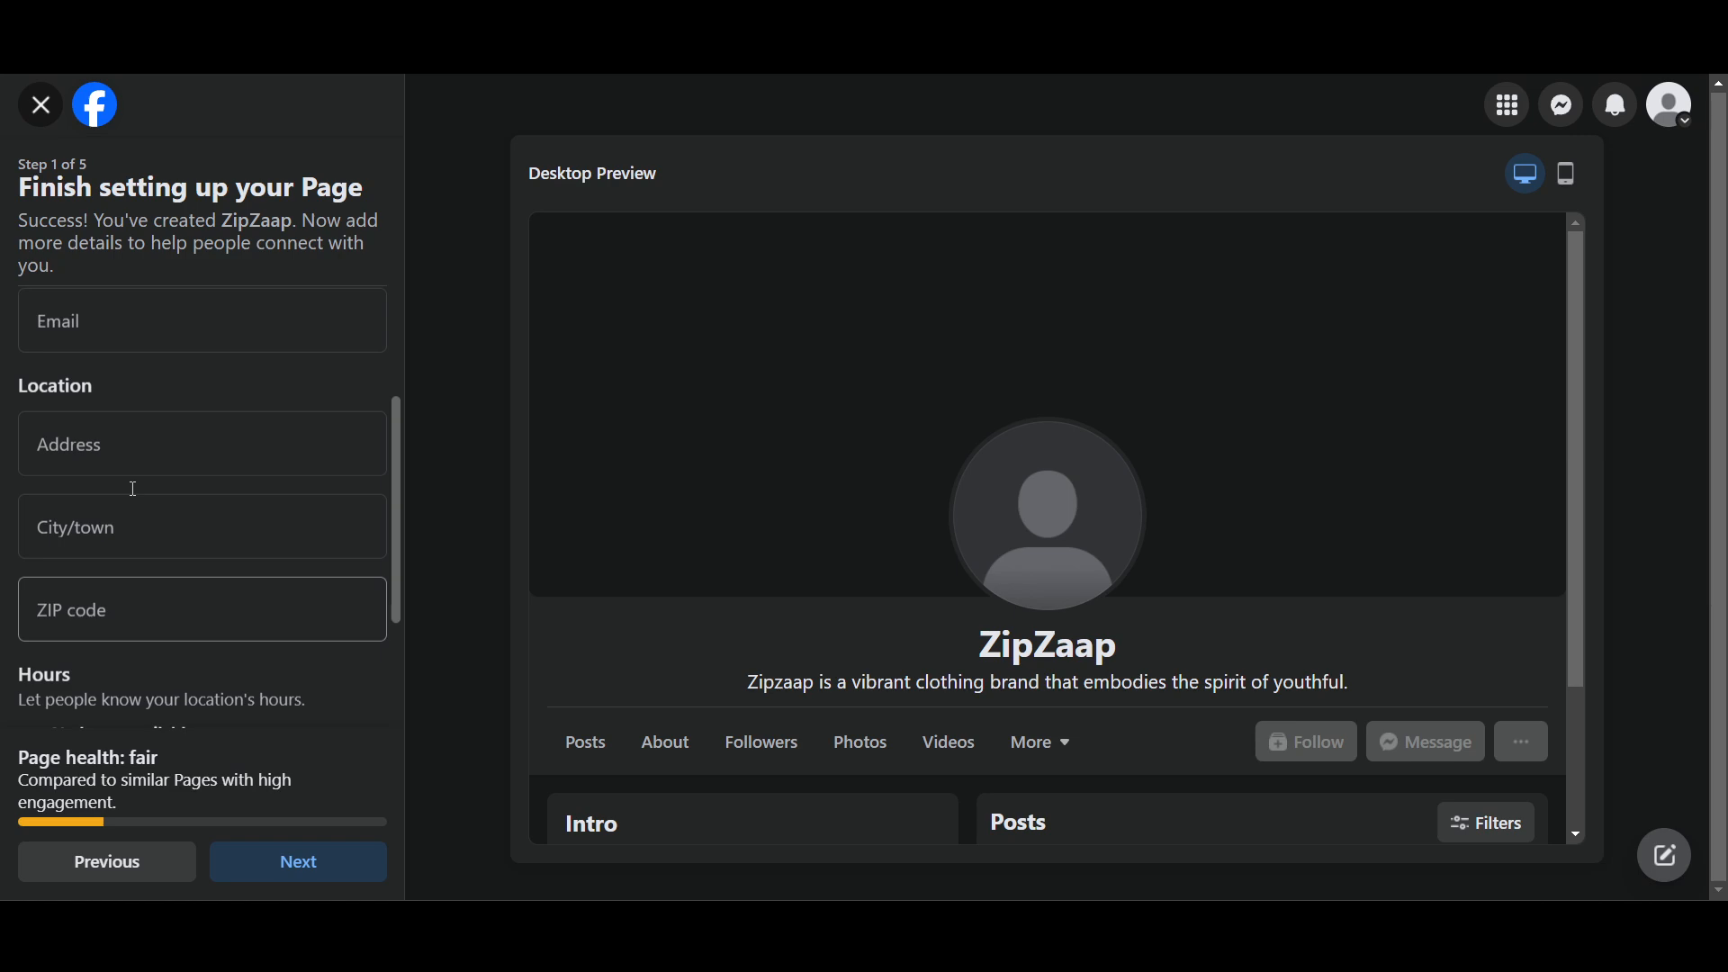
Set the Page's business hours to Always open.
{"action": "scroll", "coordinate": [133, 488], "scroll_direction": "down", "scroll_amount": 3}
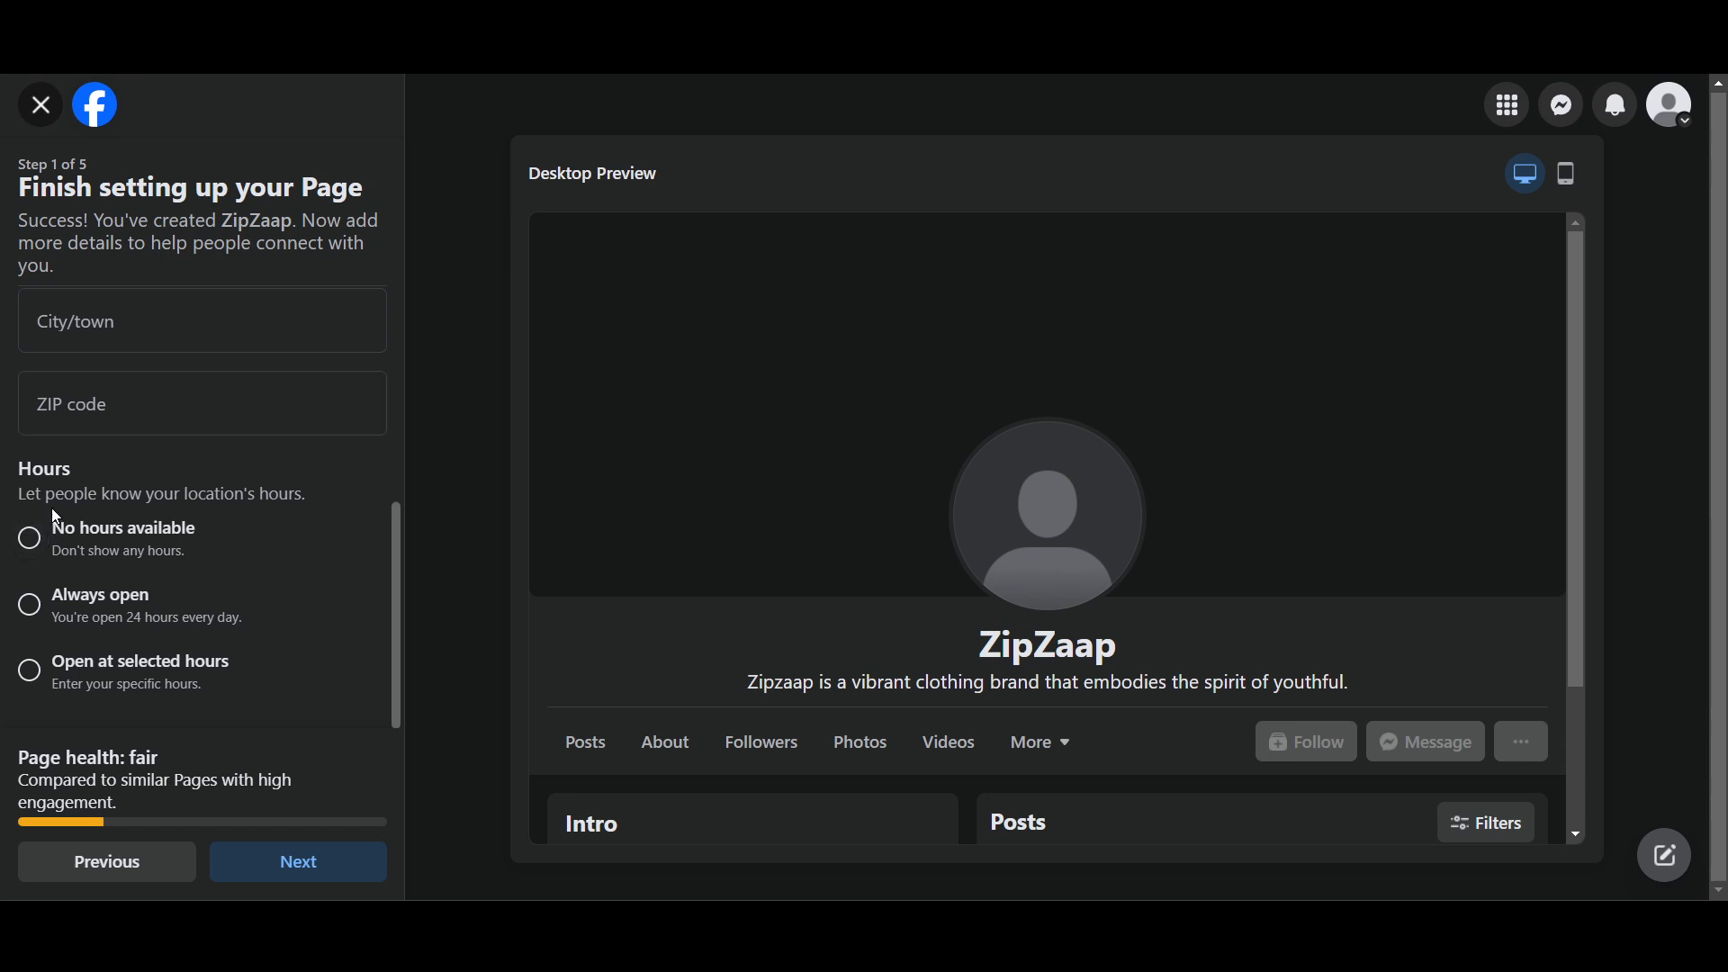
{"action": "left_click", "coordinate": [30, 610]}
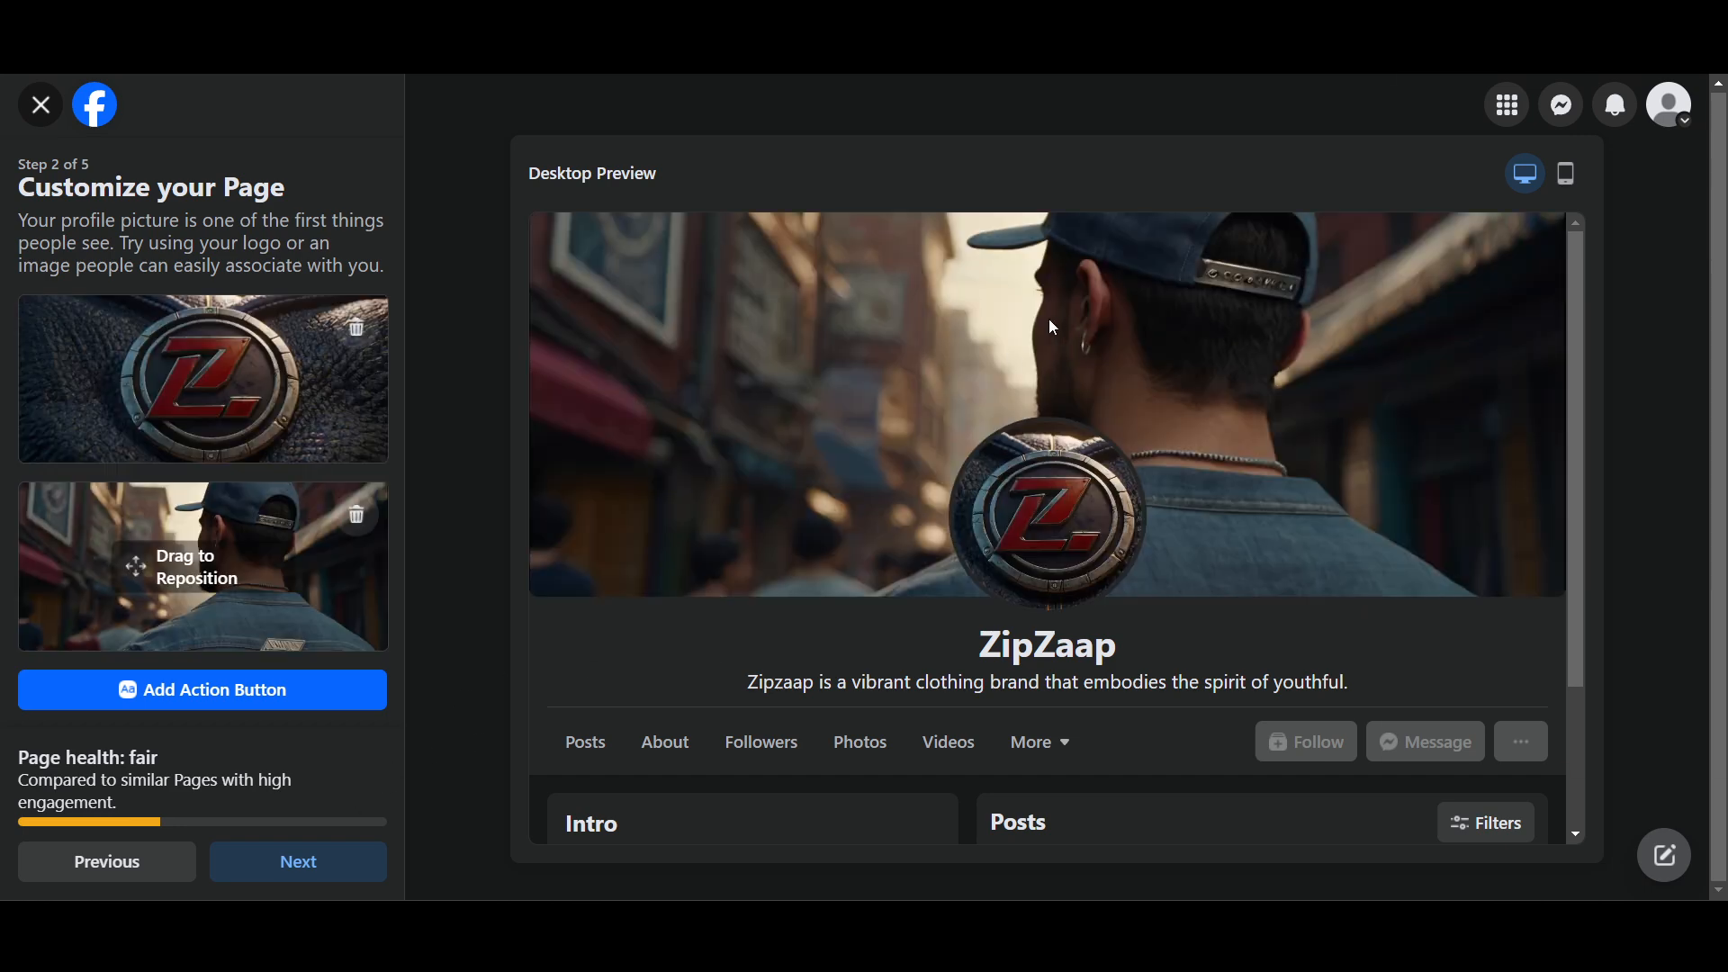
Shift the cover photo down in its frame to show the whole cap, and check the mobile and desktop previews.
{"action": "left_click_drag", "start_coordinate": [268, 619], "coordinate": [169, 538]}
{"action": "left_click_drag", "start_coordinate": [181, 416], "coordinate": [175, 380]}
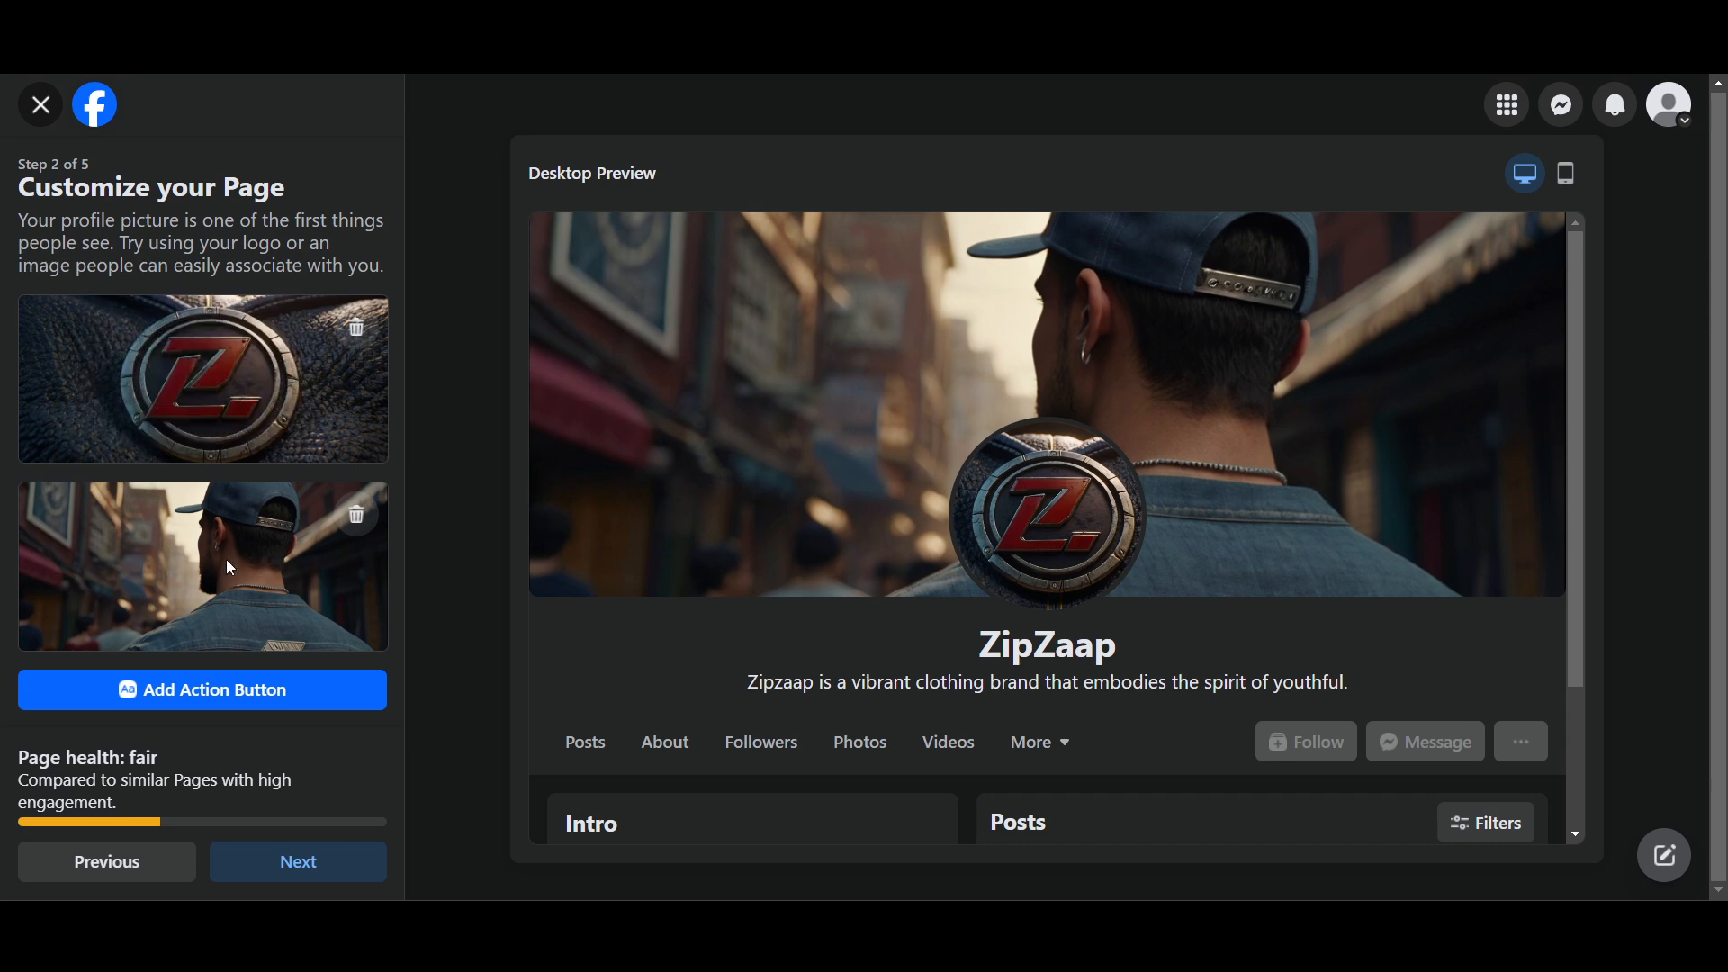
{"action": "left_click_drag", "start_coordinate": [225, 559], "coordinate": [216, 608]}
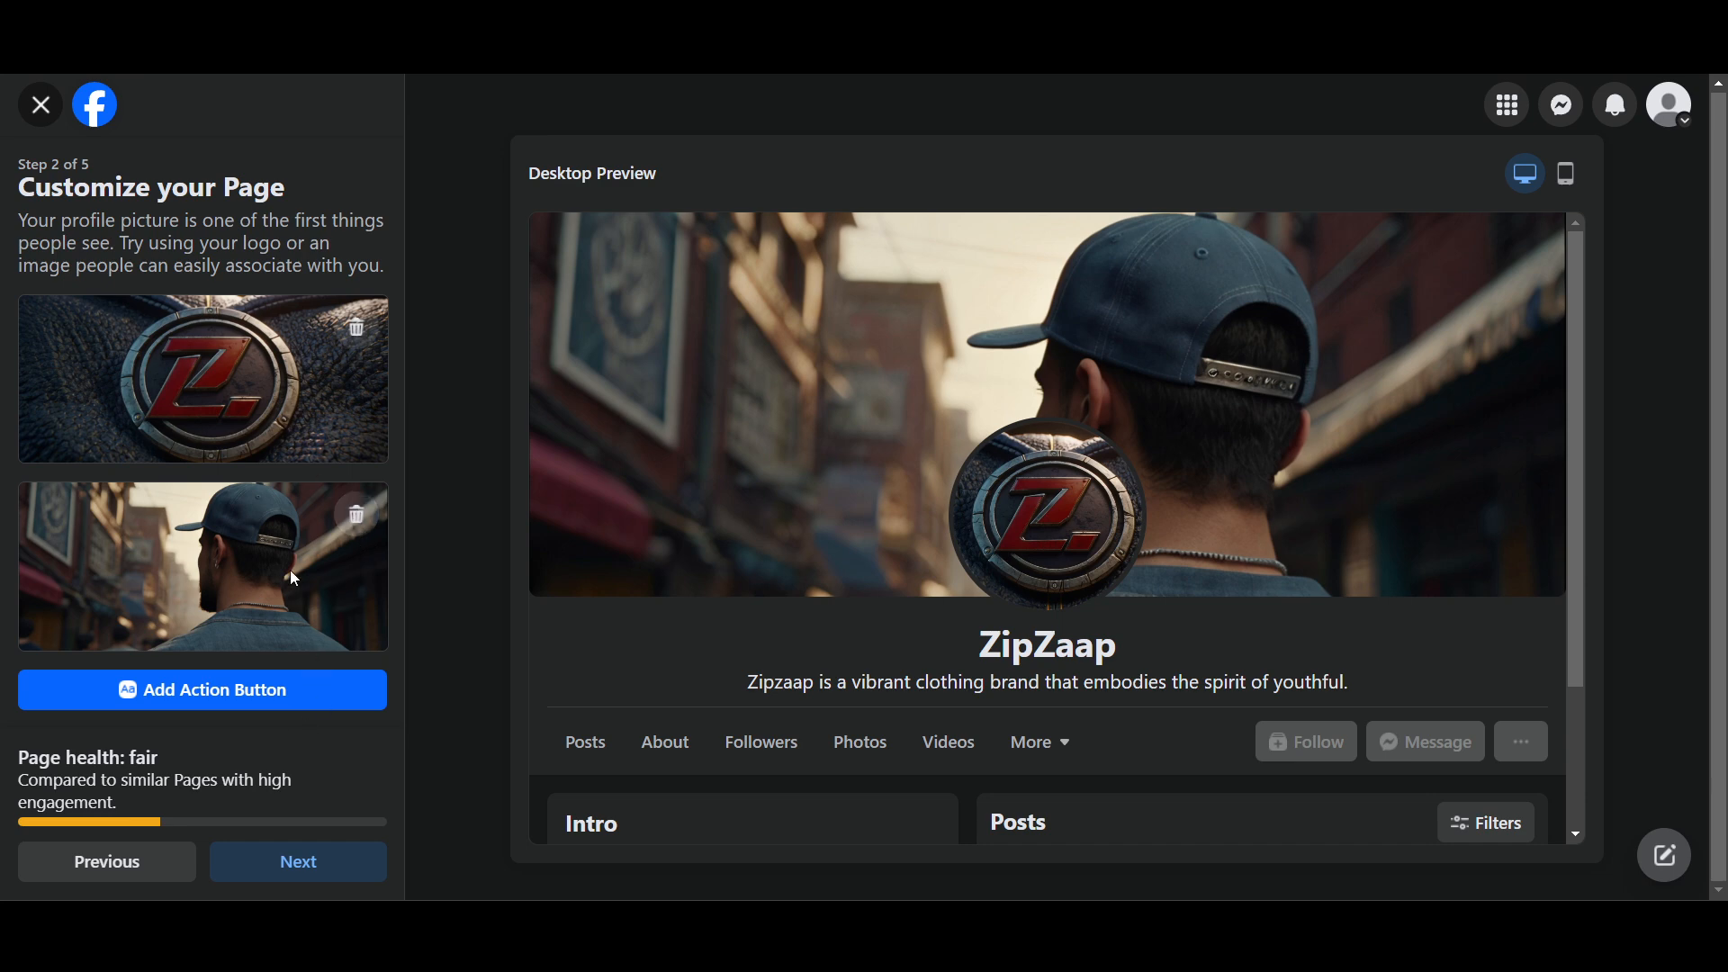
{"action": "left_click", "coordinate": [1567, 174]}
{"action": "left_click", "coordinate": [1295, 174]}
Open the Page's action button options for a first look, close them, and check the desktop preview.
{"action": "left_click", "coordinate": [149, 693]}
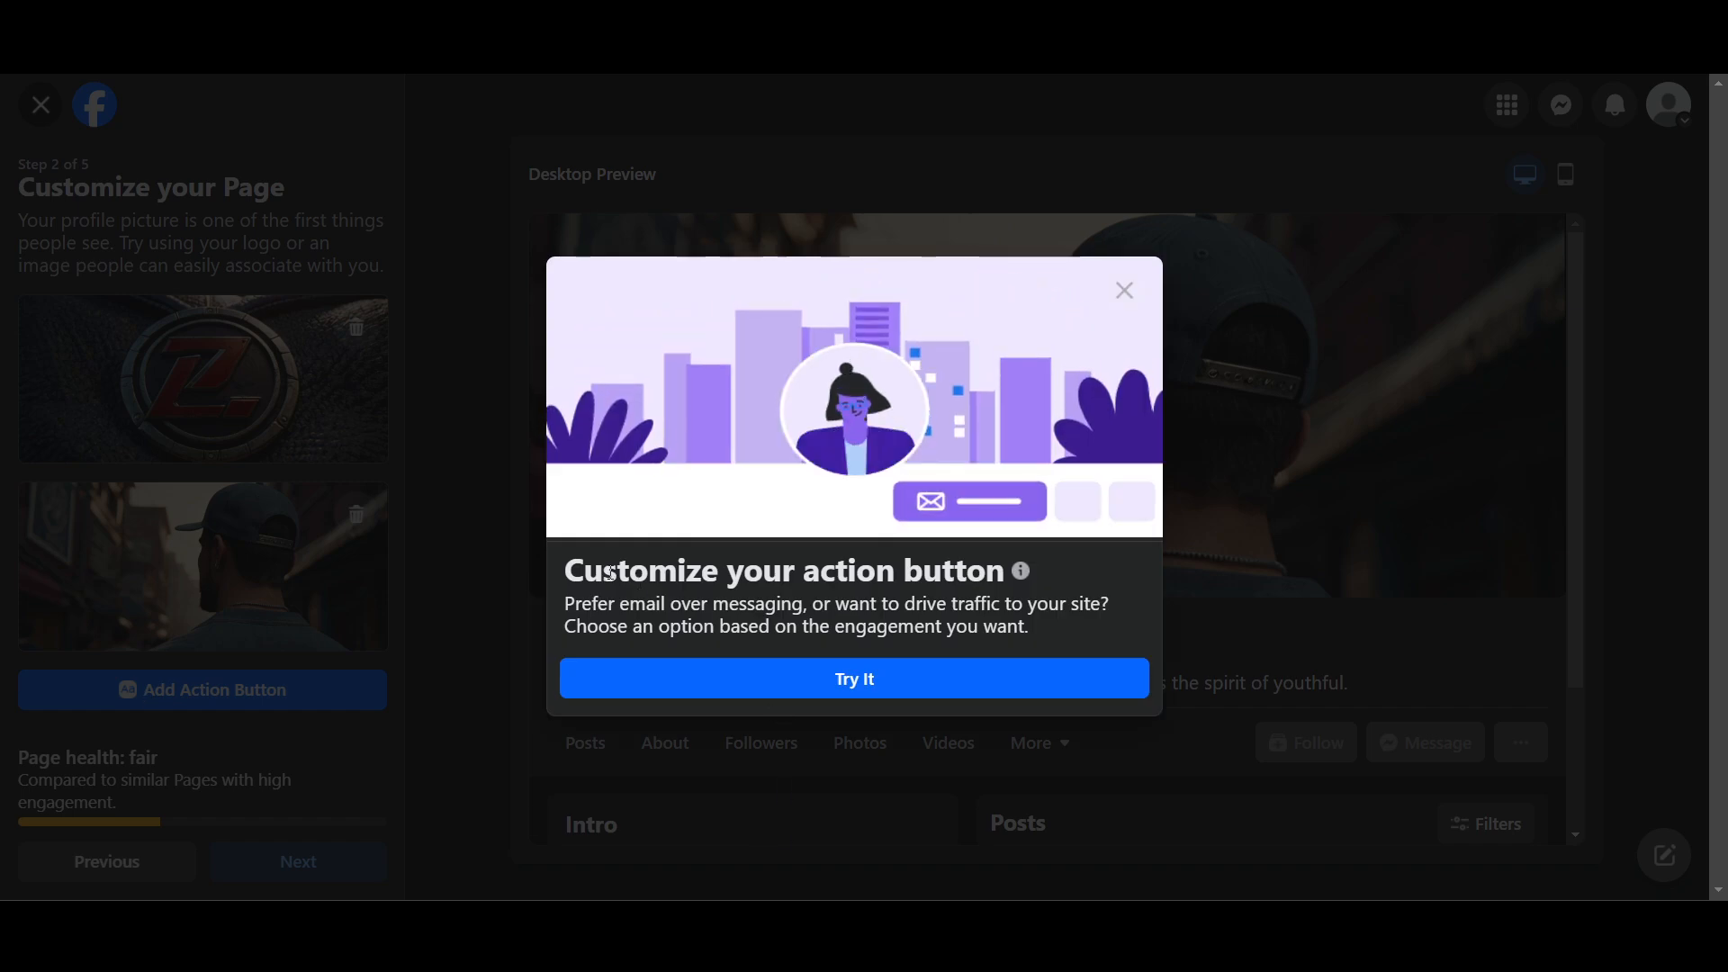
{"action": "left_click", "coordinate": [864, 679]}
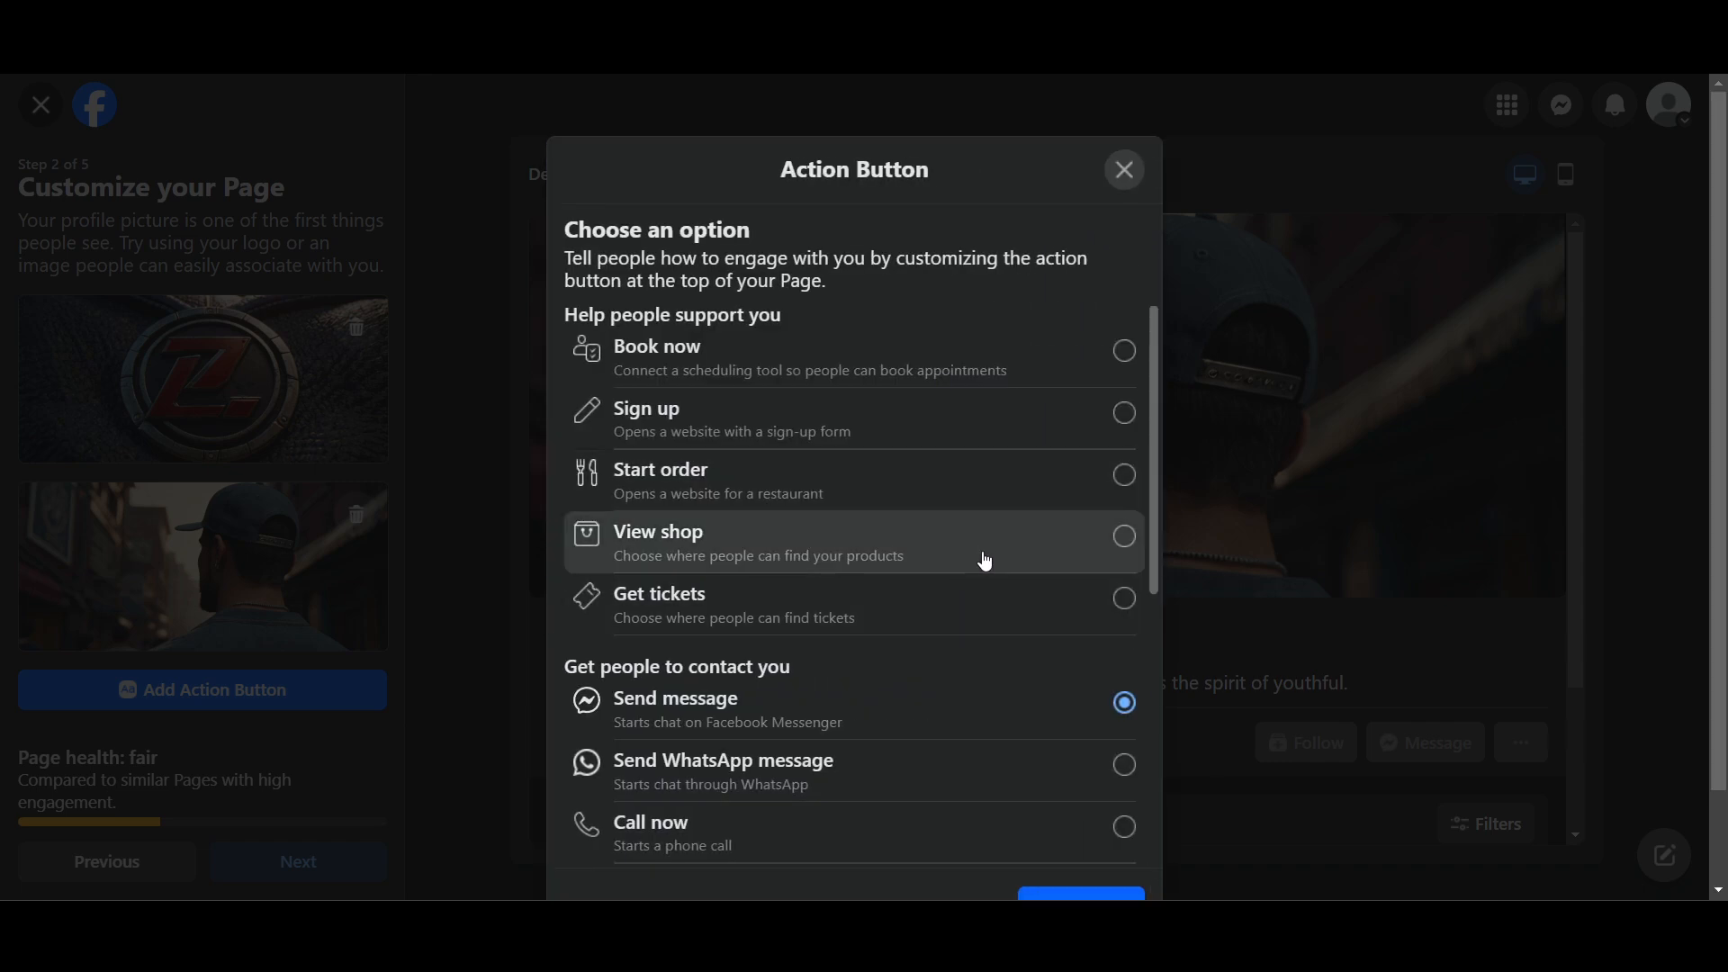
{"action": "scroll", "coordinate": [960, 586], "scroll_direction": "down", "scroll_amount": 2}
{"action": "scroll", "coordinate": [960, 586], "scroll_direction": "up", "scroll_amount": 2}
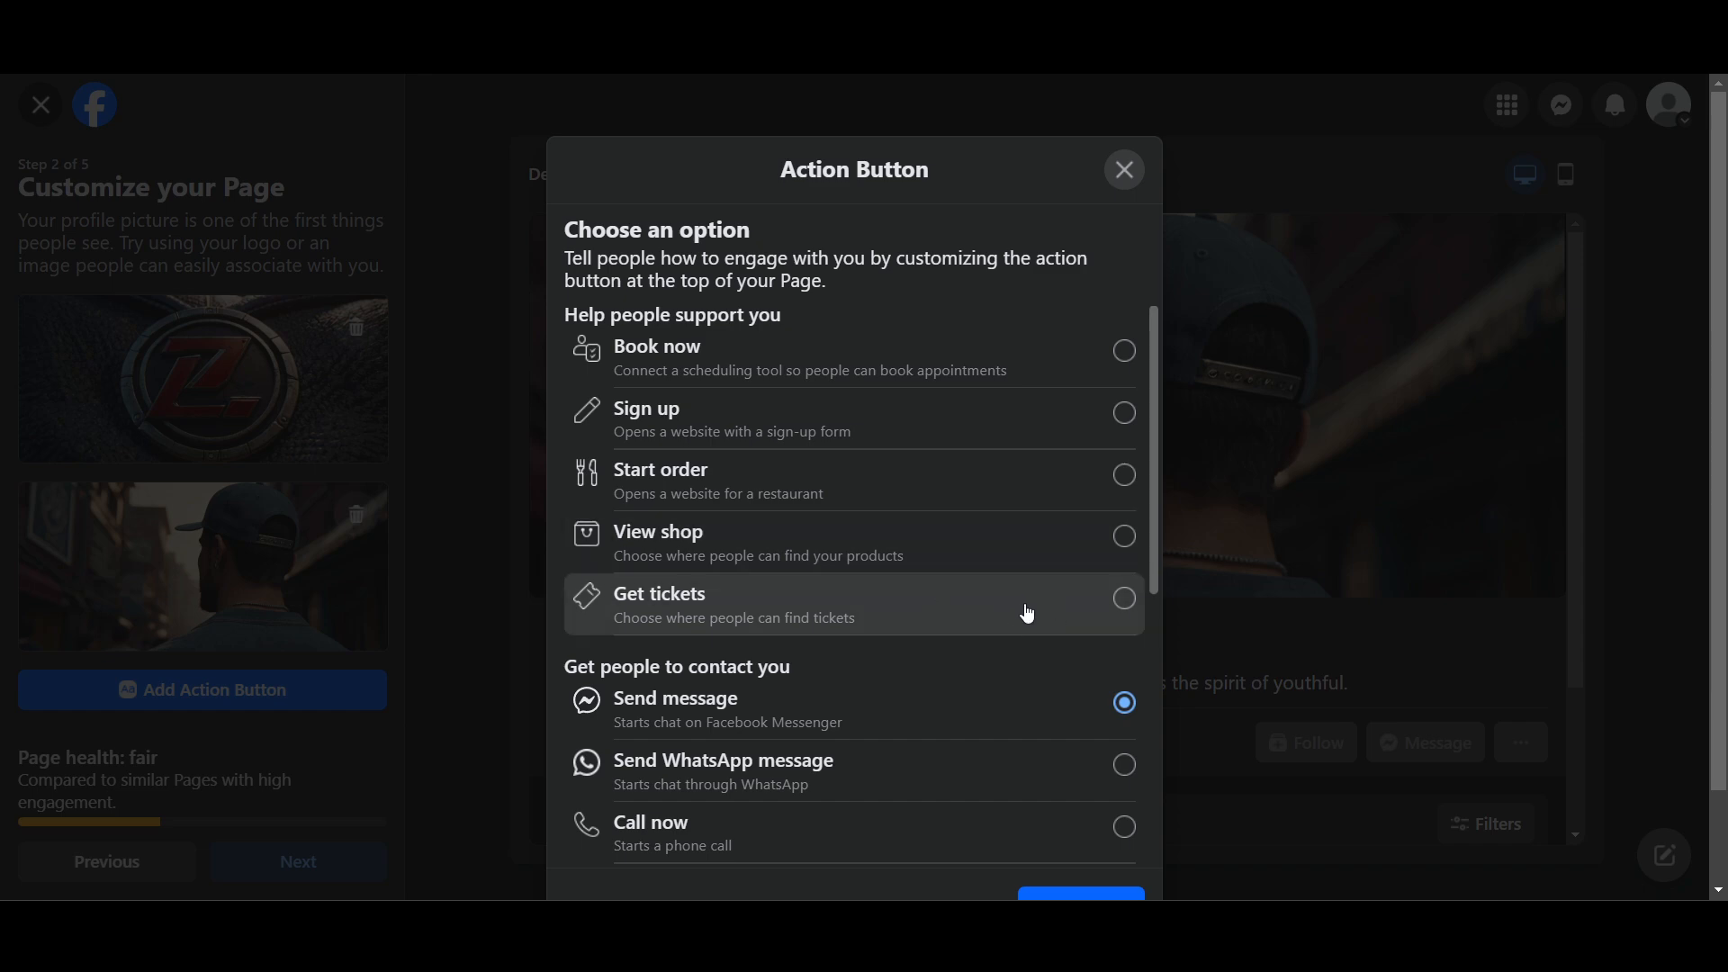
{"action": "left_click", "coordinate": [1124, 171]}
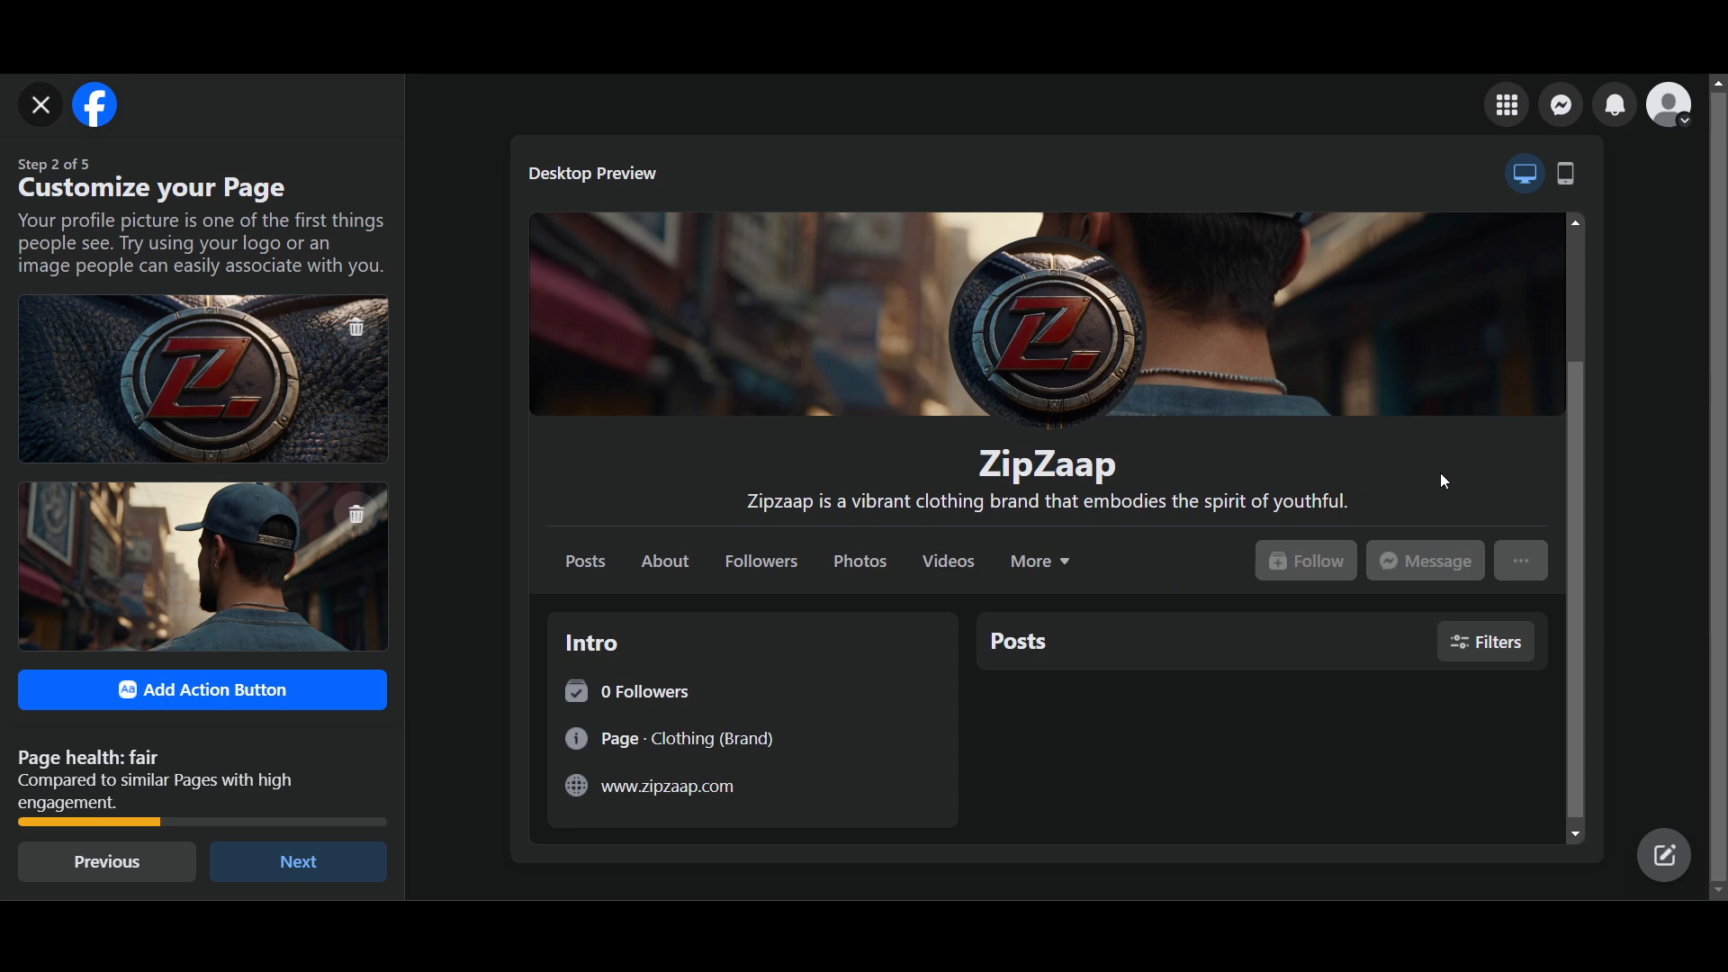
{"action": "scroll", "coordinate": [653, 439], "scroll_direction": "up", "scroll_amount": 2}
{"action": "scroll", "coordinate": [1305, 504], "scroll_direction": "down", "scroll_amount": 1}
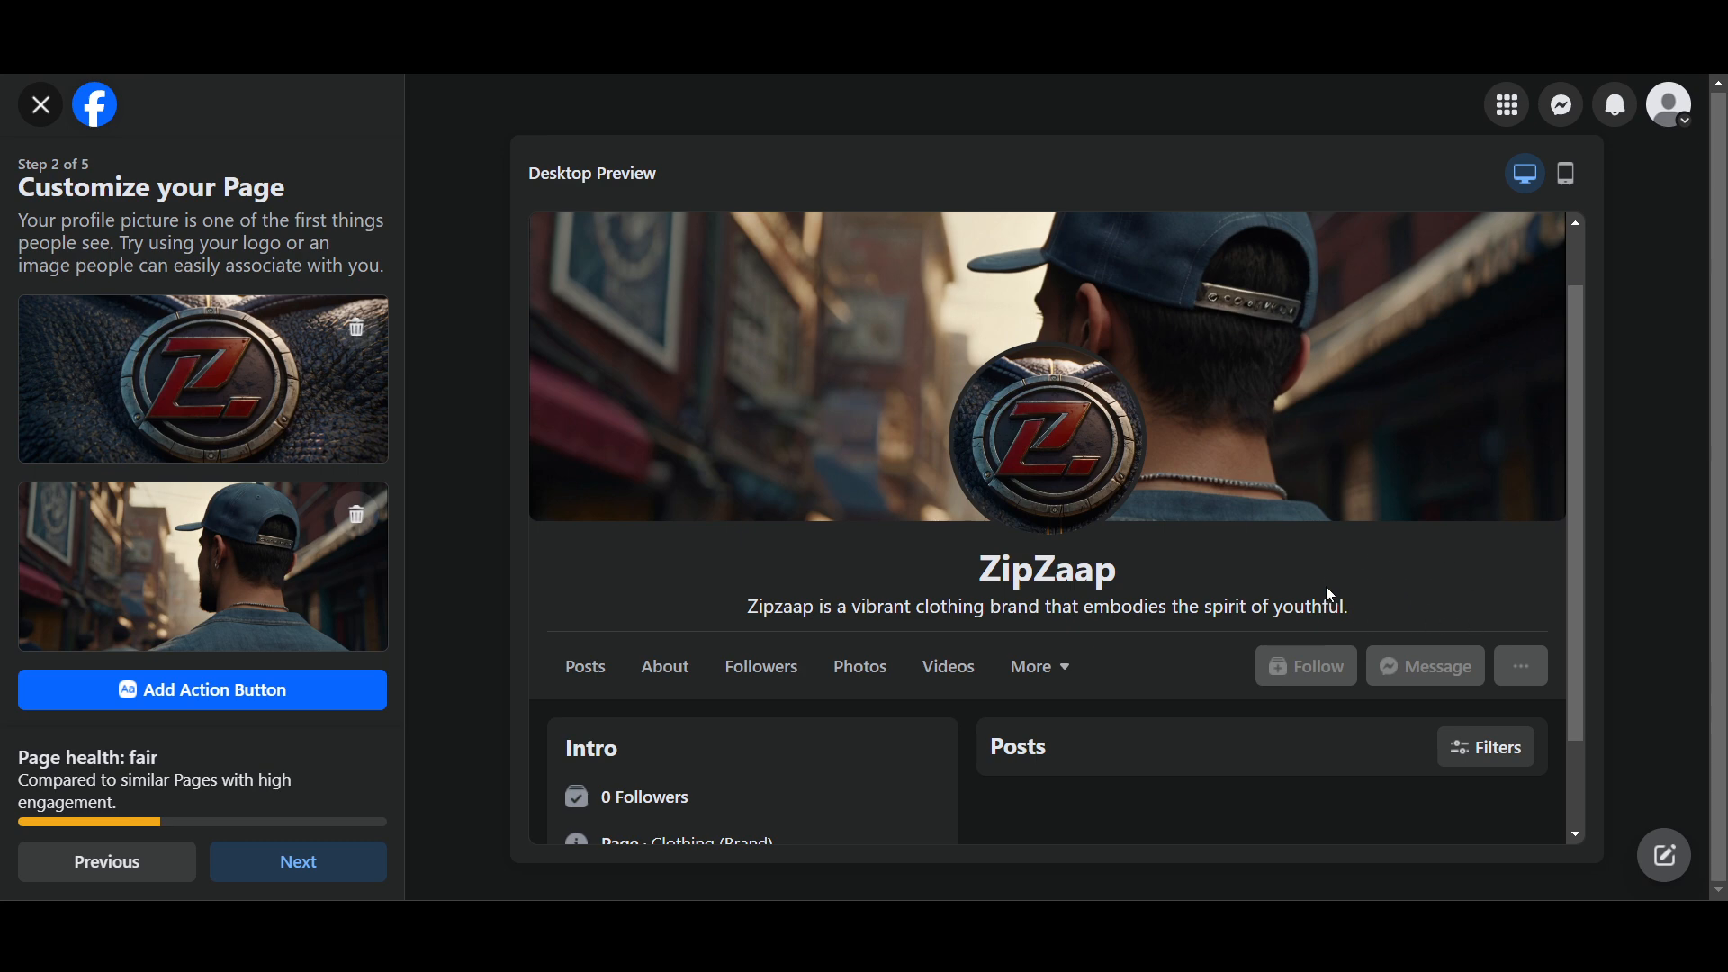
Examine the full list of action button options, covering support, contact, and group or app link choices.
{"action": "left_click", "coordinate": [250, 699]}
{"action": "left_click", "coordinate": [802, 699]}
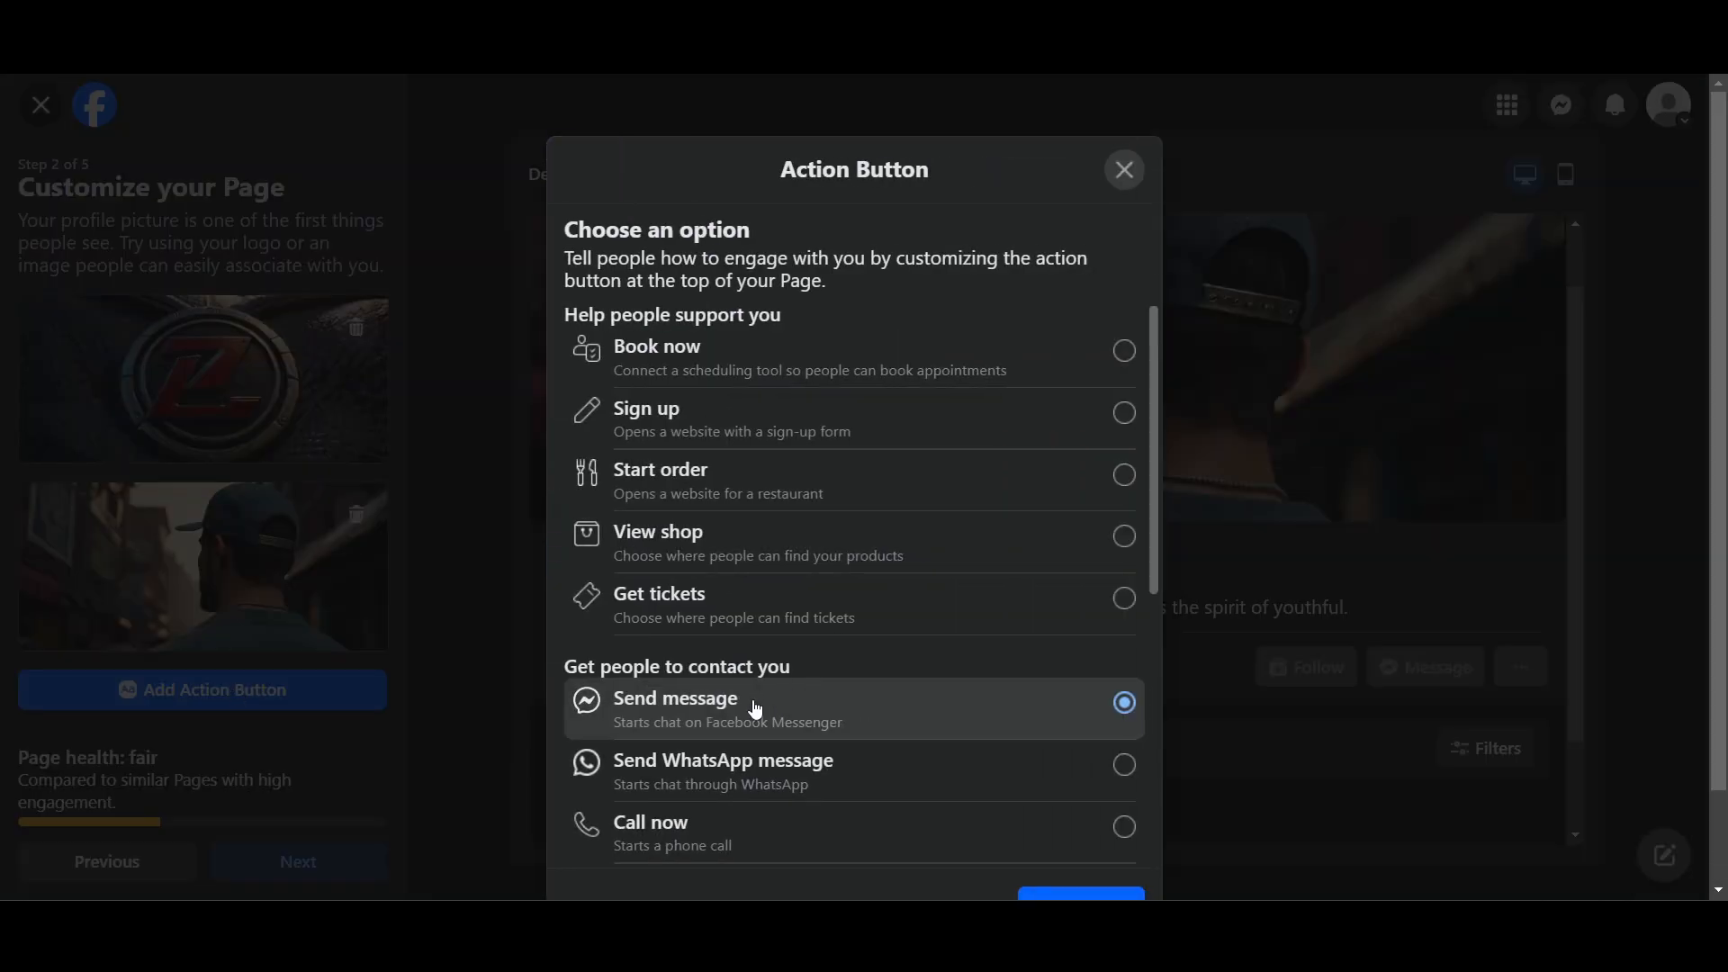
{"action": "scroll", "coordinate": [709, 605], "scroll_direction": "down", "scroll_amount": 1}
{"action": "scroll", "coordinate": [688, 450], "scroll_direction": "up", "scroll_amount": 1}
{"action": "scroll", "coordinate": [675, 385], "scroll_direction": "down", "scroll_amount": 1}
{"action": "scroll", "coordinate": [680, 392], "scroll_direction": "up", "scroll_amount": 1}
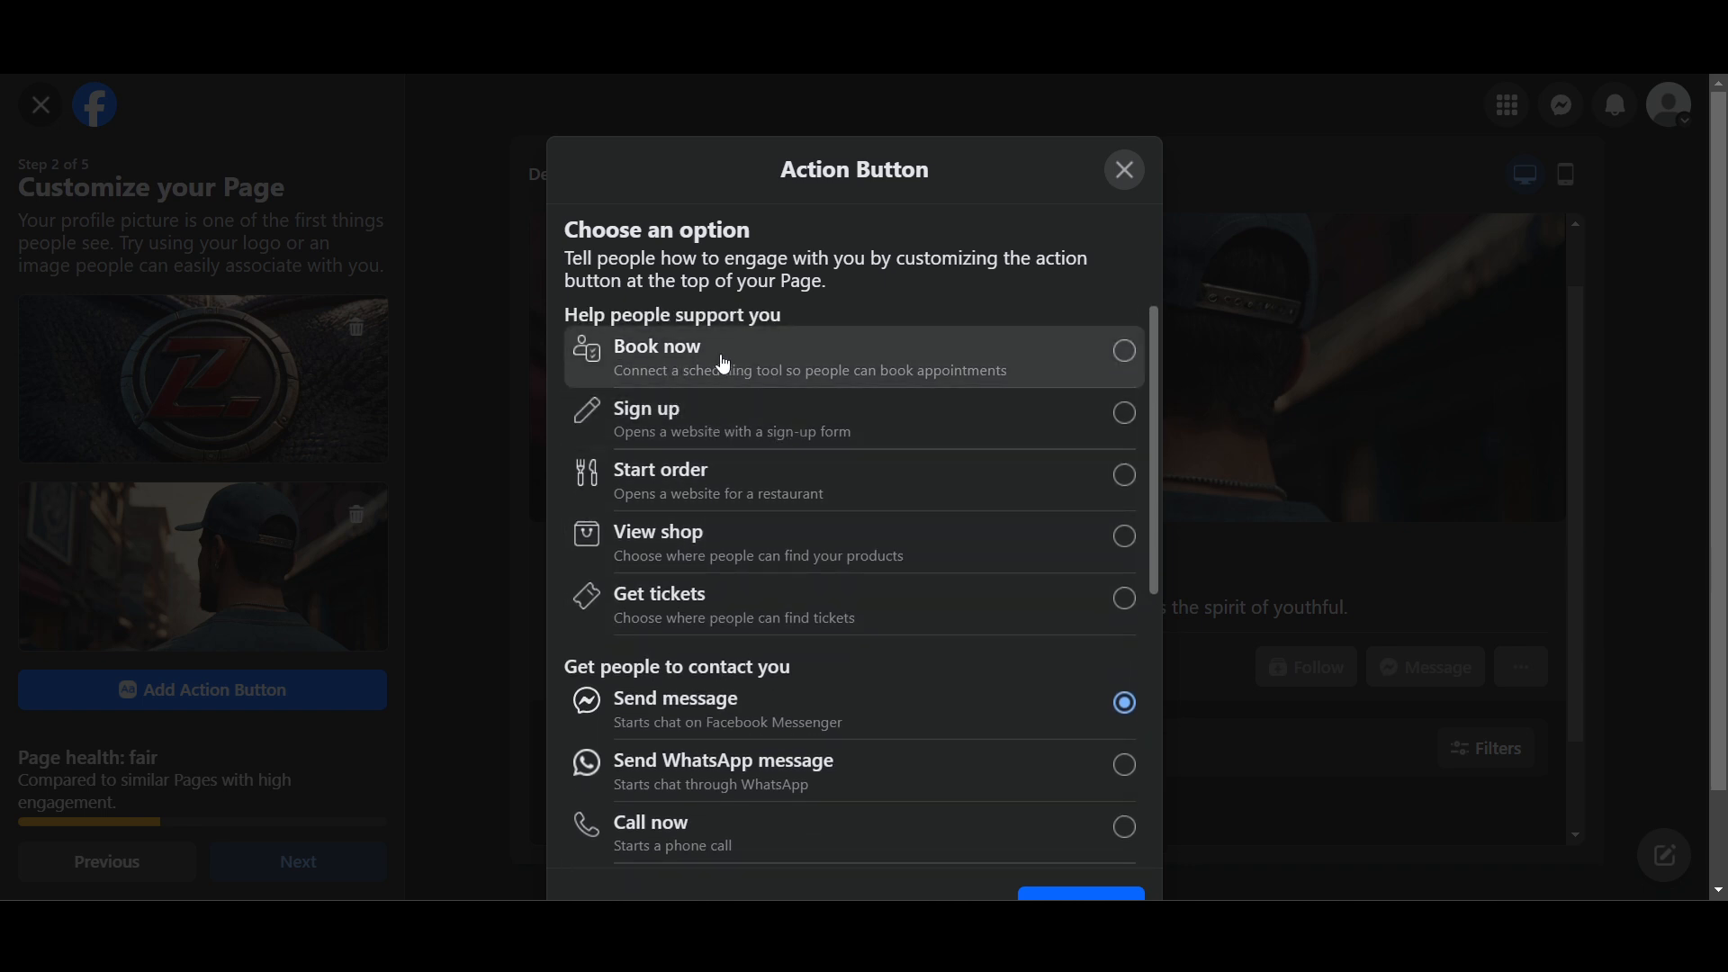
{"action": "scroll", "coordinate": [796, 369], "scroll_direction": "down", "scroll_amount": 1}
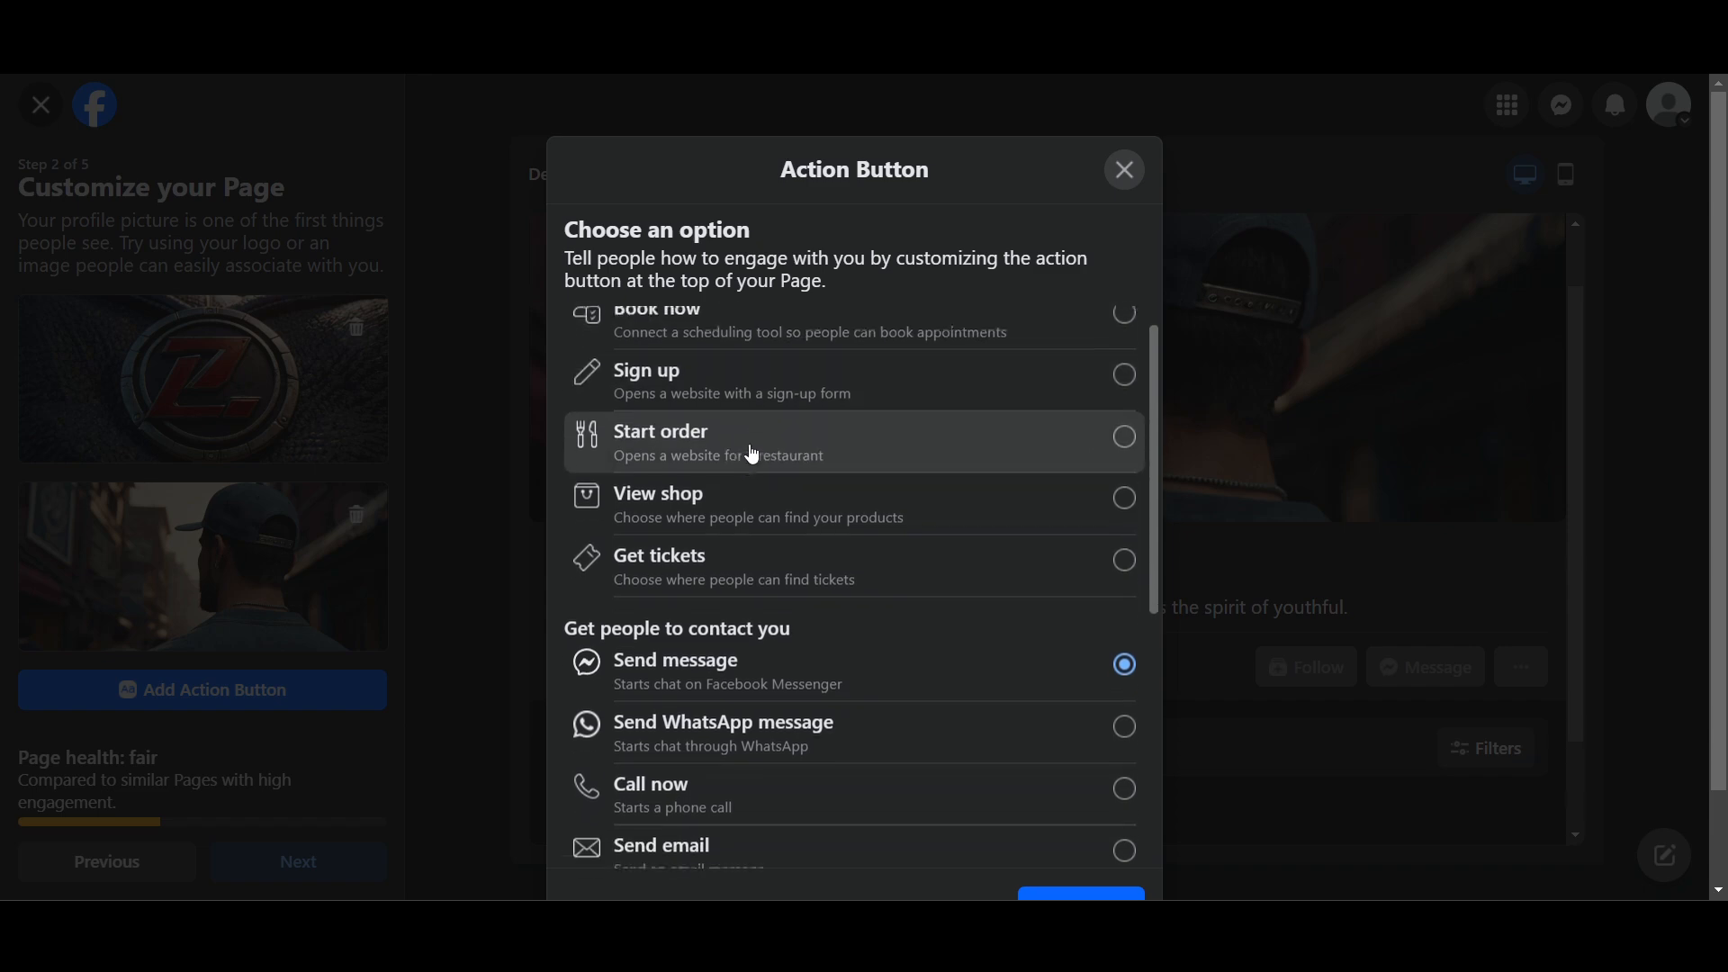
{"action": "scroll", "coordinate": [738, 477], "scroll_direction": "down", "scroll_amount": 1}
{"action": "scroll", "coordinate": [720, 545], "scroll_direction": "down", "scroll_amount": 2}
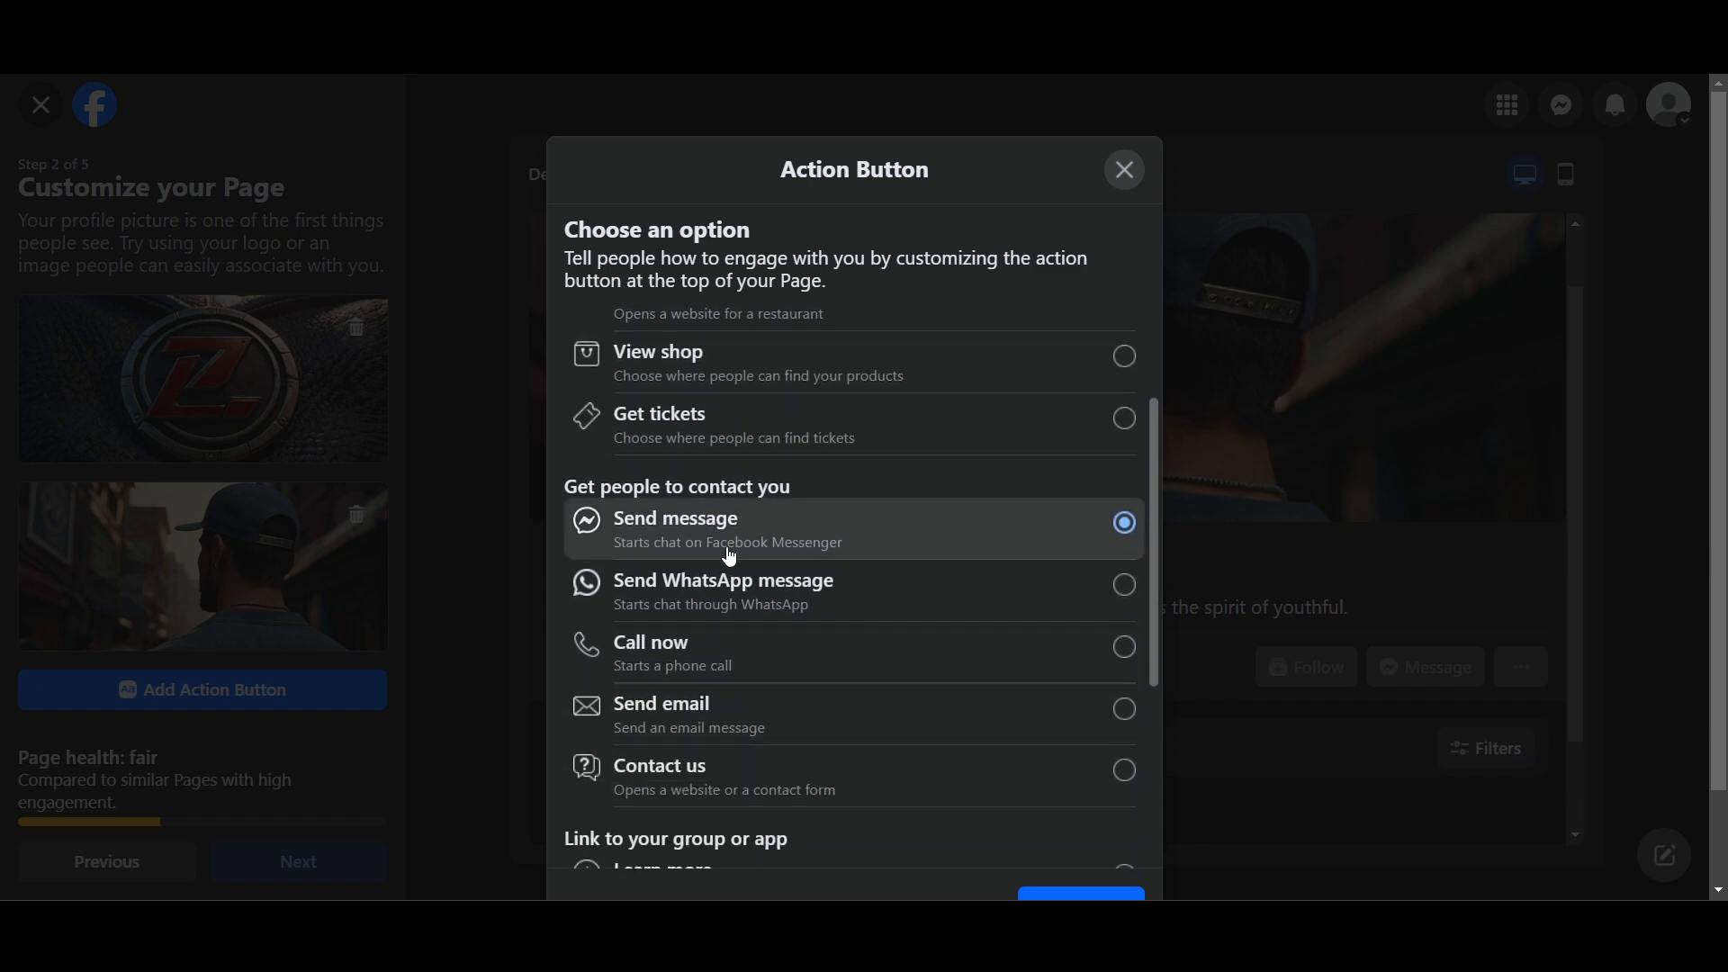
{"action": "scroll", "coordinate": [810, 567], "scroll_direction": "down", "scroll_amount": 1}
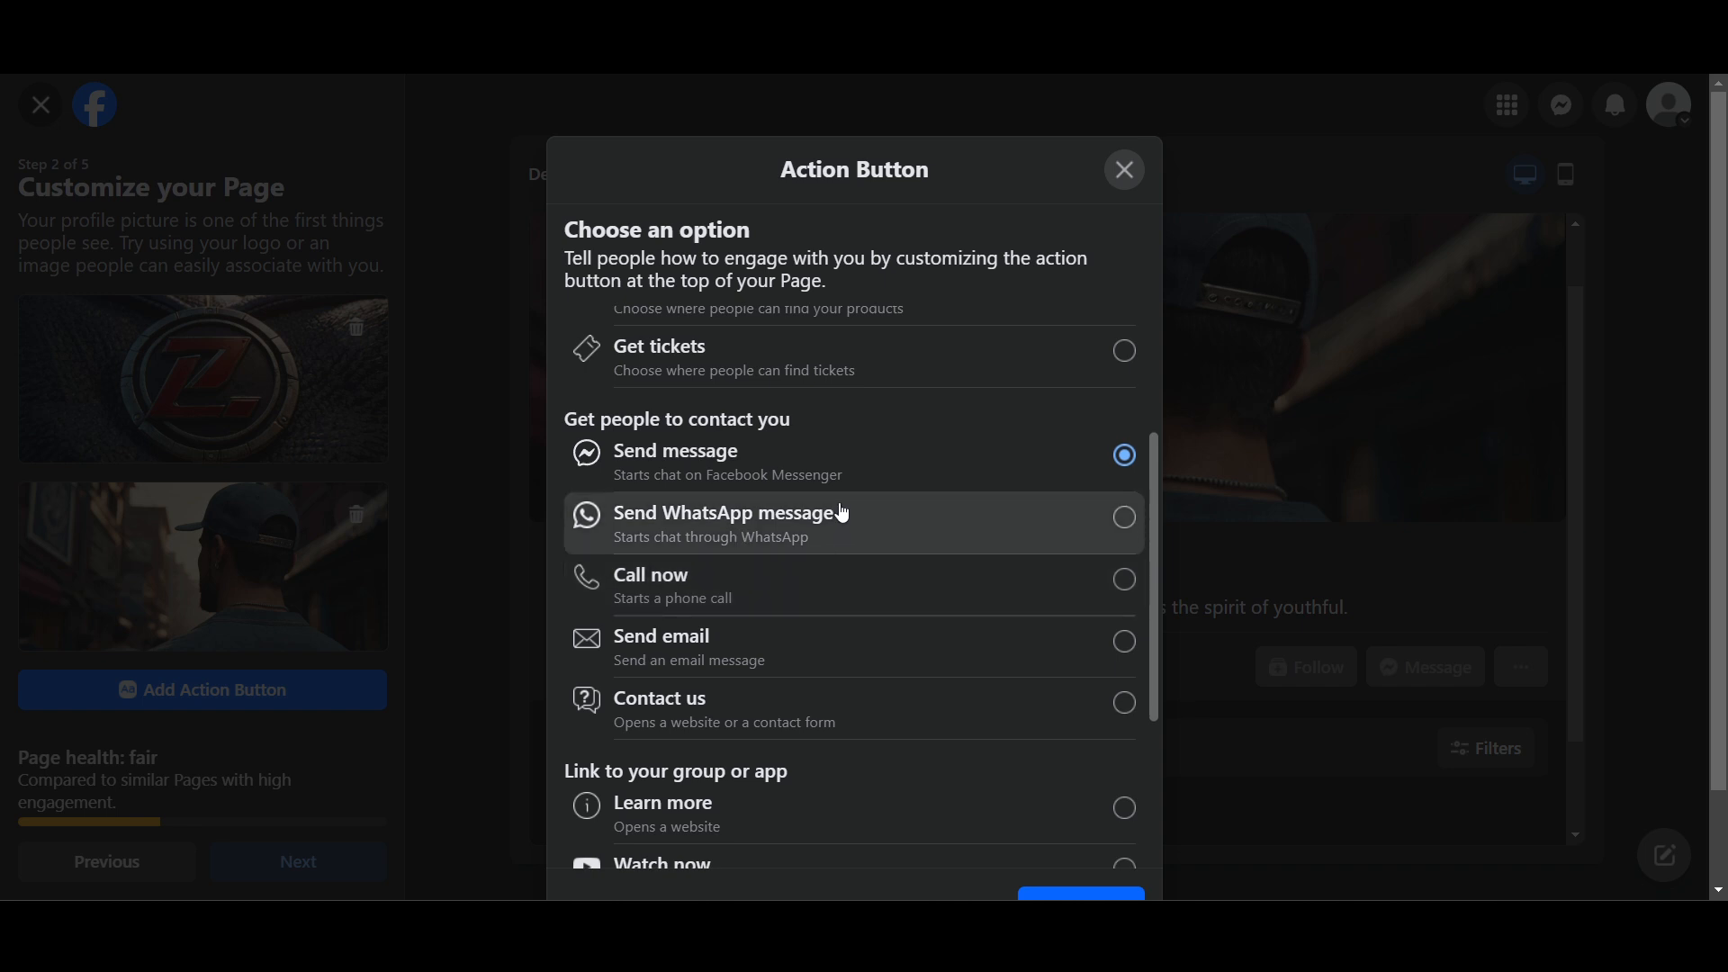
{"action": "scroll", "coordinate": [724, 571], "scroll_direction": "down", "scroll_amount": 1}
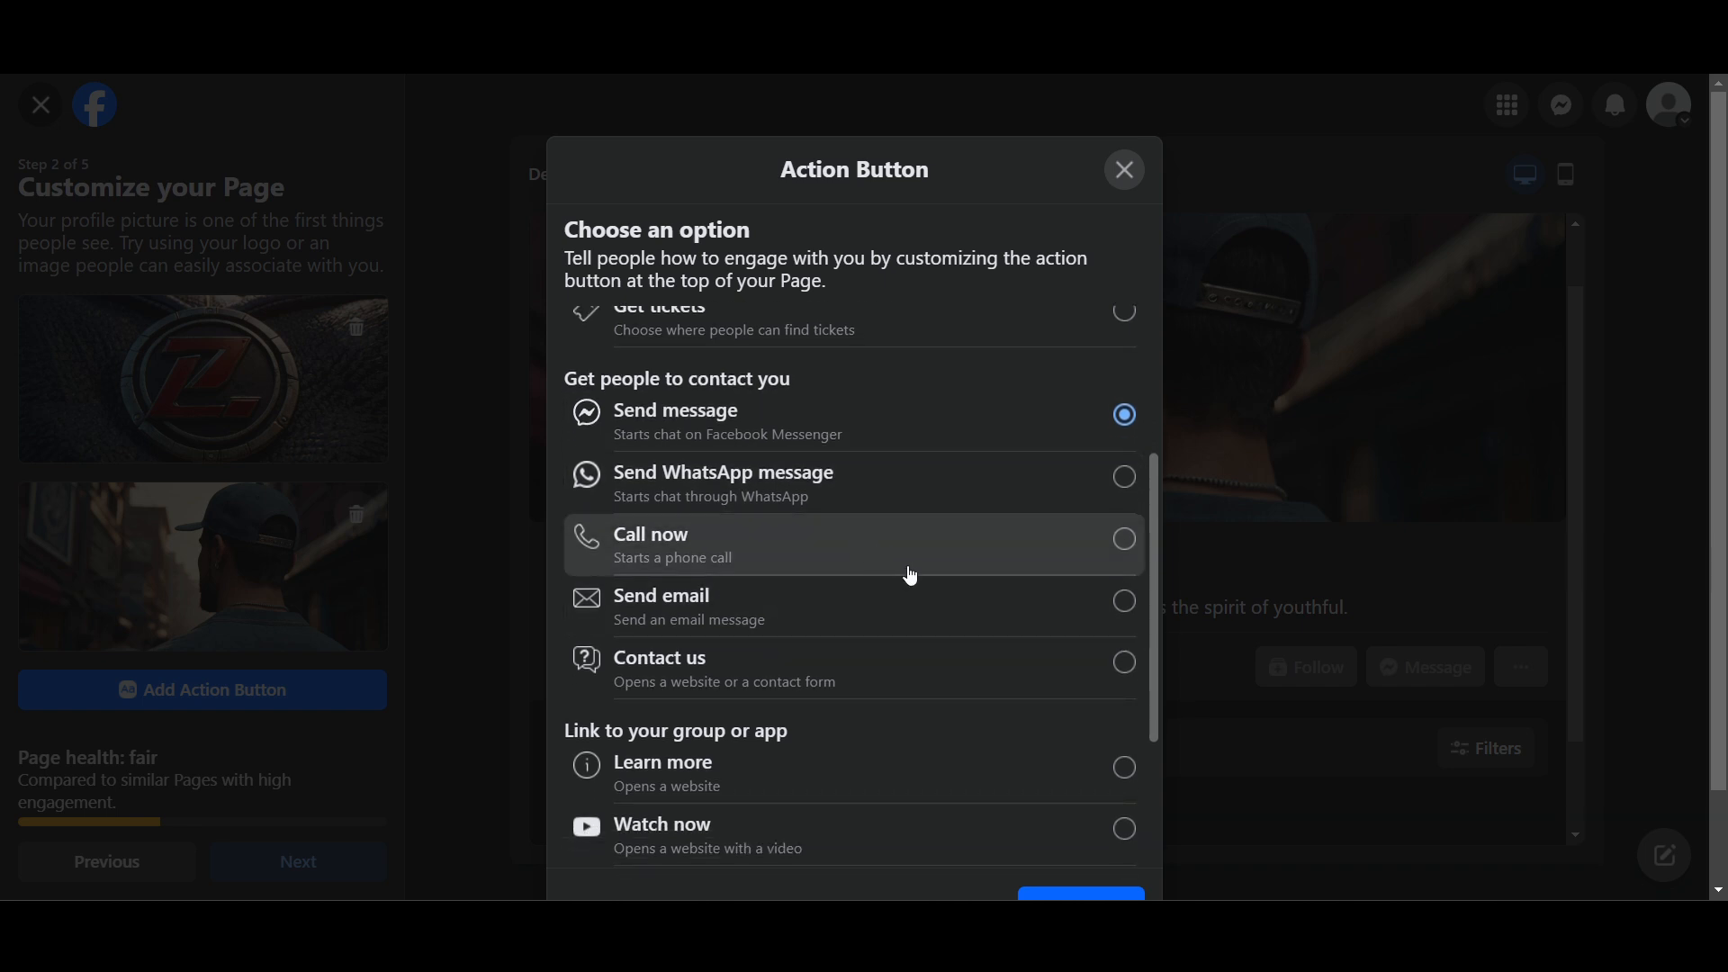
{"action": "scroll", "coordinate": [905, 585], "scroll_direction": "down", "scroll_amount": 1}
{"action": "scroll", "coordinate": [792, 576], "scroll_direction": "down", "scroll_amount": 2}
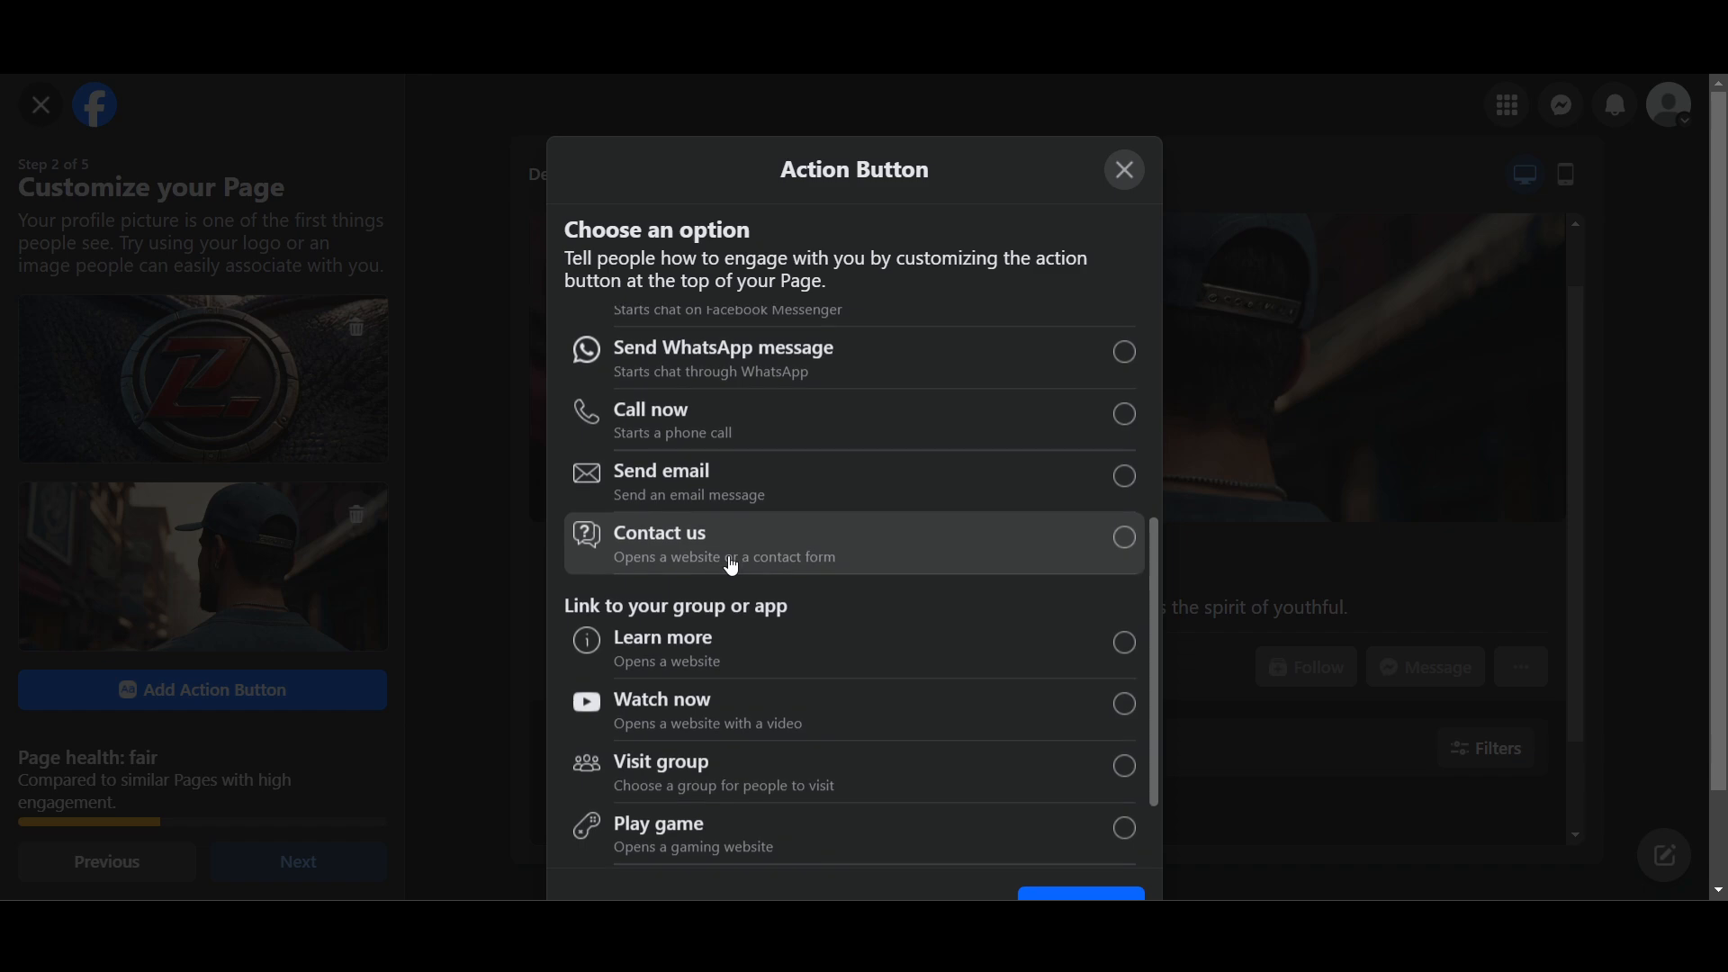
{"action": "scroll", "coordinate": [931, 565], "scroll_direction": "down", "scroll_amount": 1}
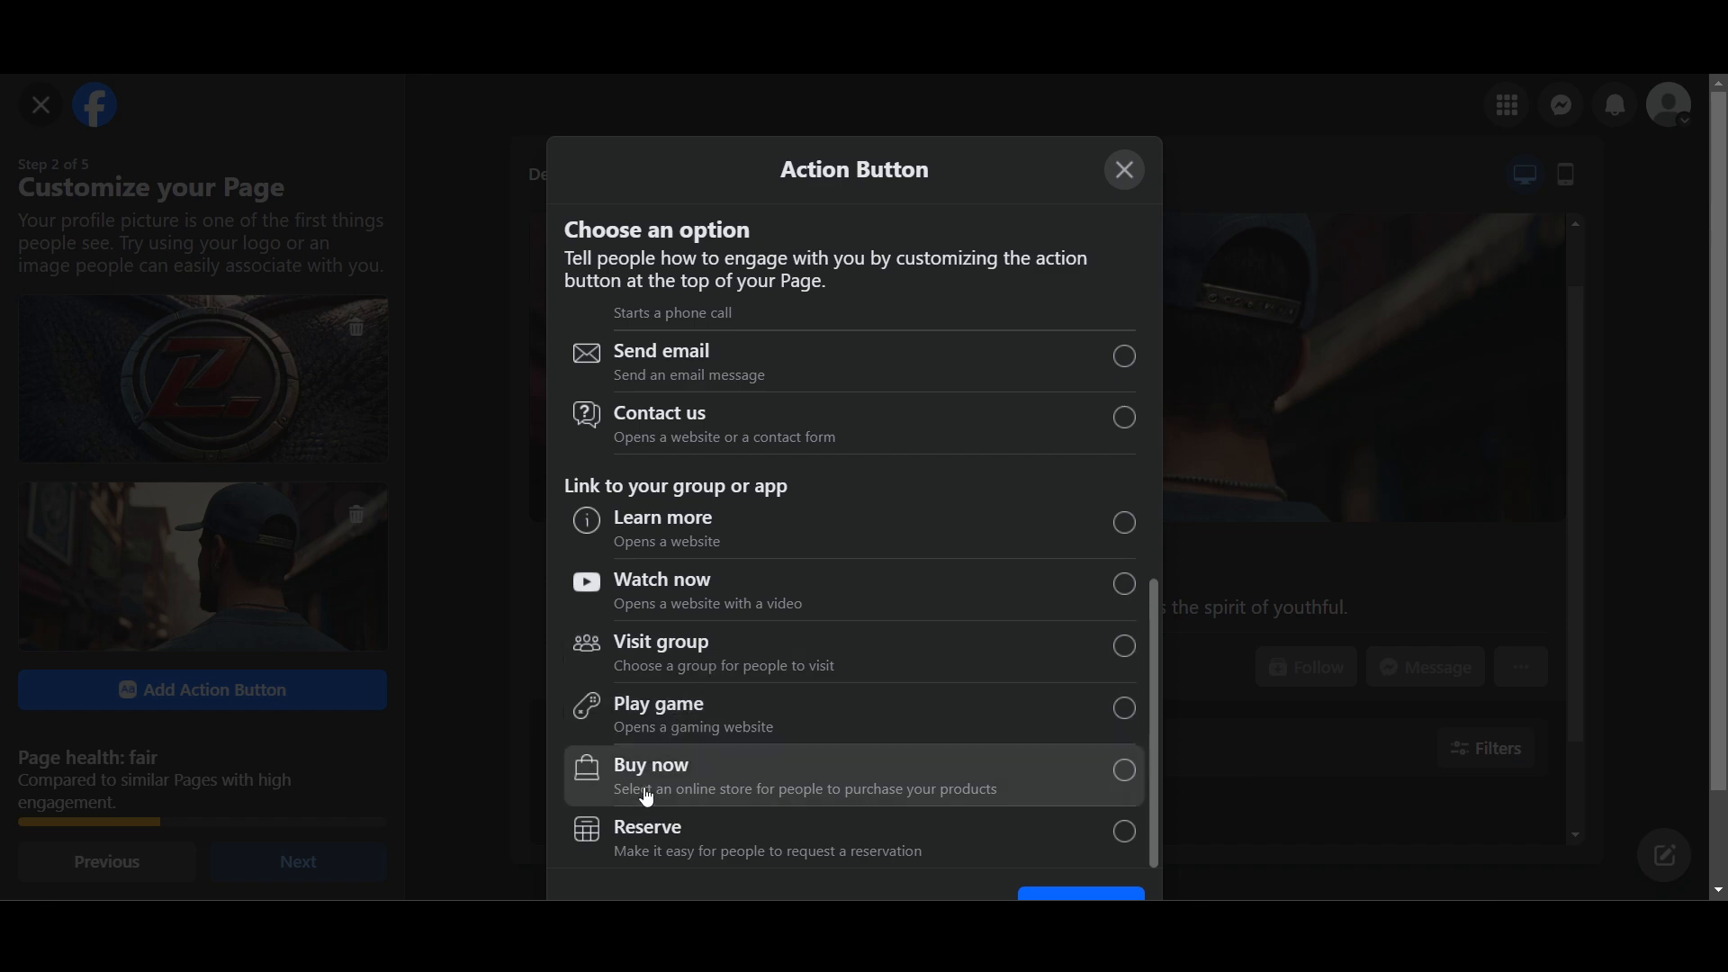
{"action": "scroll", "coordinate": [953, 578], "scroll_direction": "up", "scroll_amount": 3}
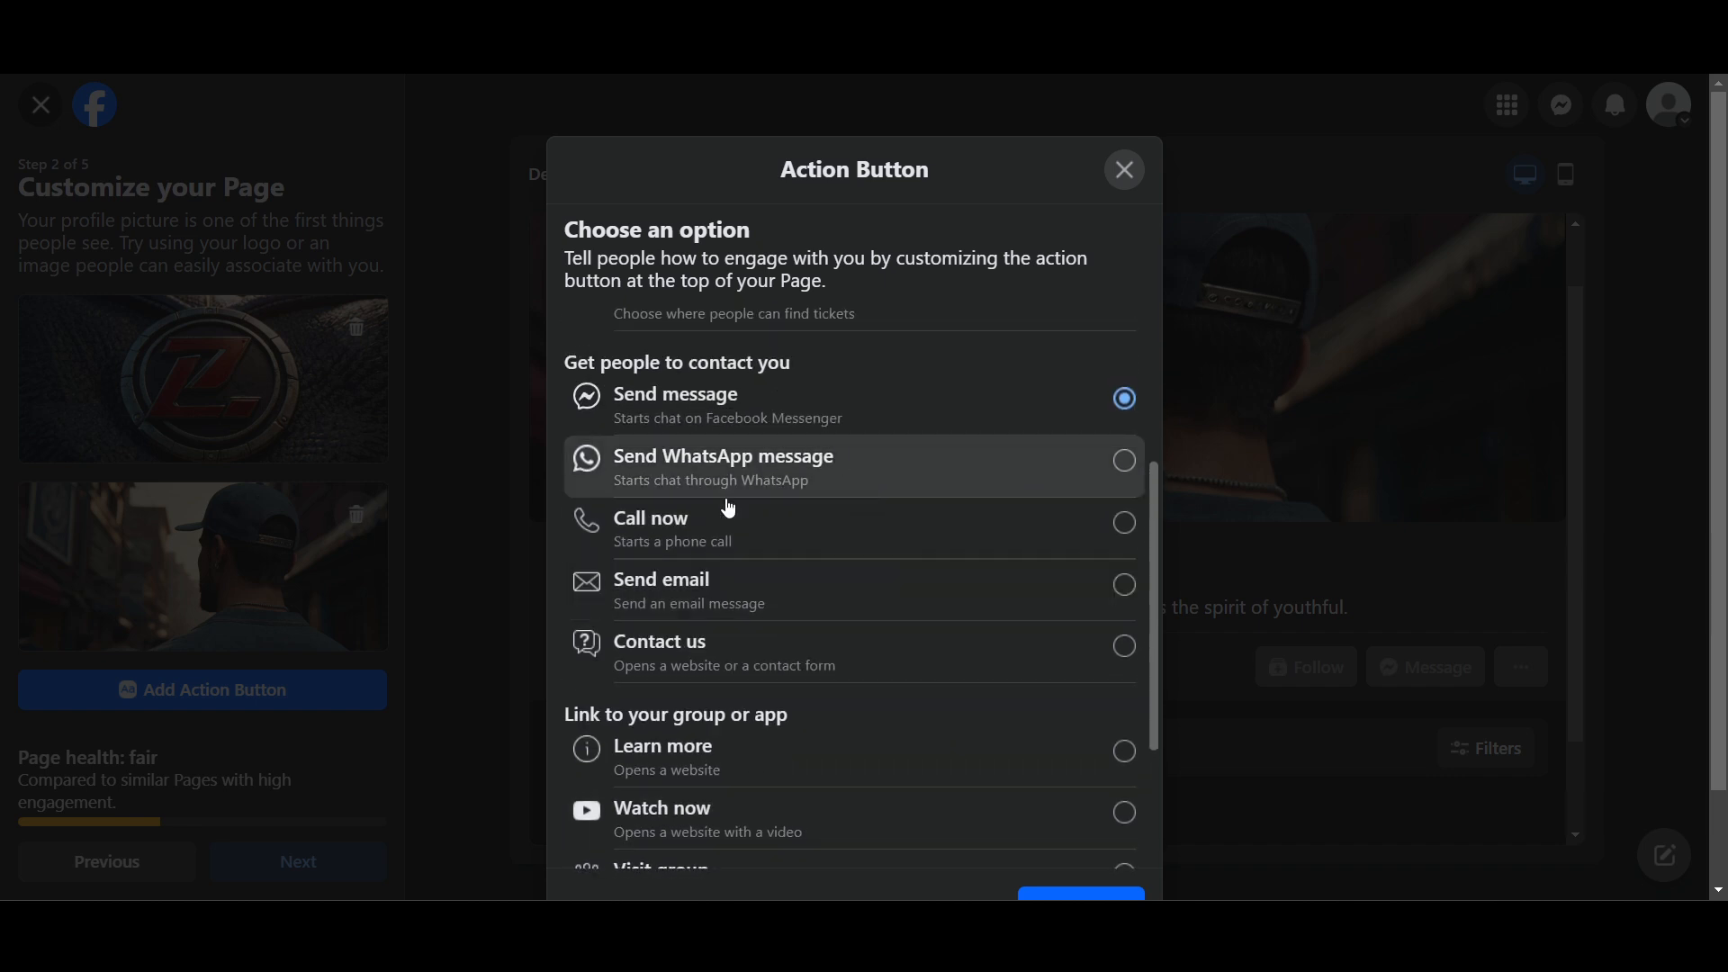
{"action": "scroll", "coordinate": [754, 559], "scroll_direction": "up", "scroll_amount": 2}
{"action": "scroll", "coordinate": [747, 576], "scroll_direction": "up", "scroll_amount": 1}
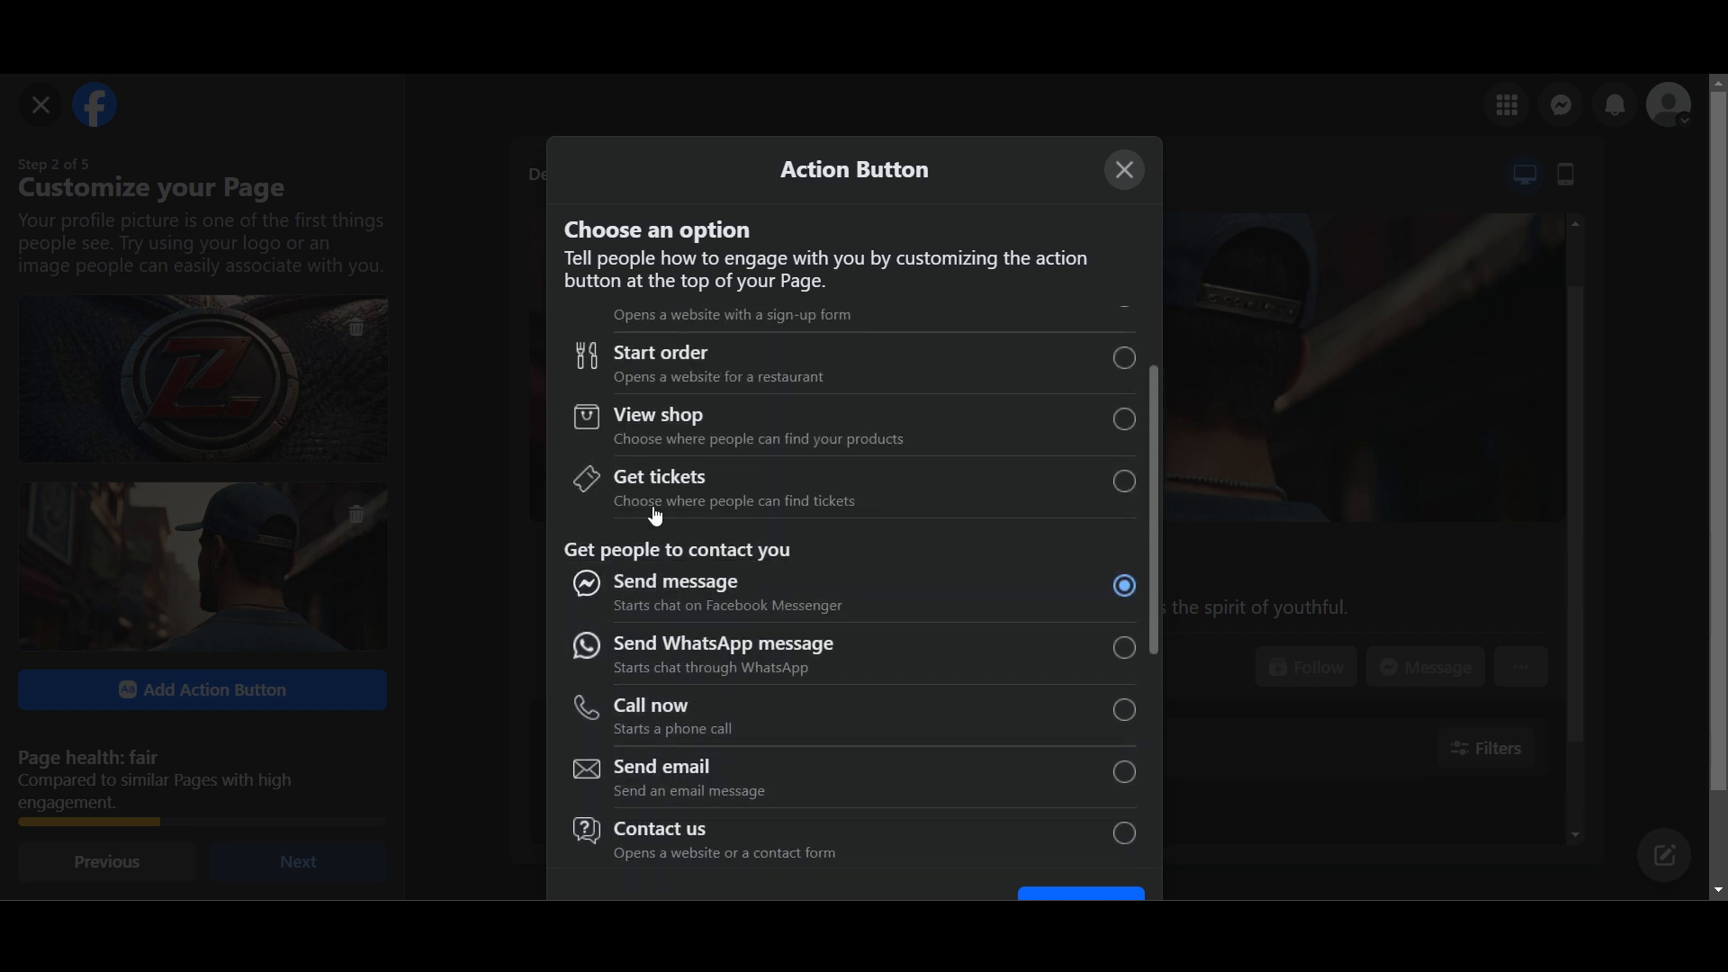
{"action": "scroll", "coordinate": [721, 489], "scroll_direction": "up", "scroll_amount": 2}
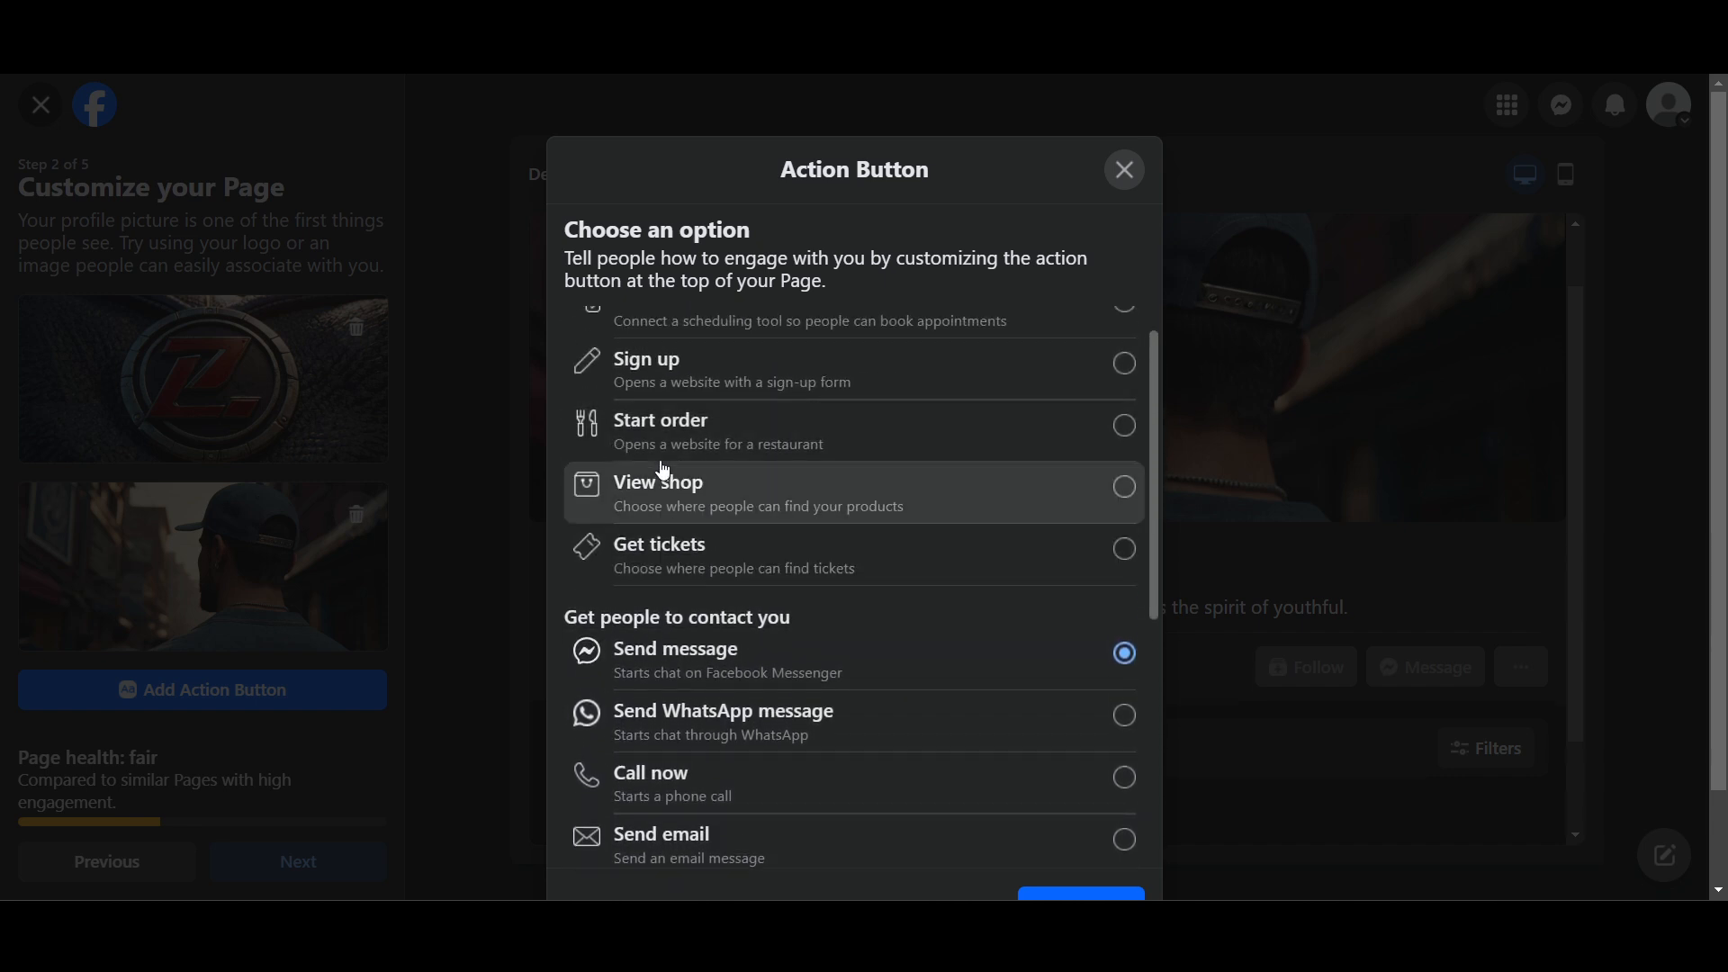
{"action": "scroll", "coordinate": [819, 518], "scroll_direction": "down", "scroll_amount": 5}
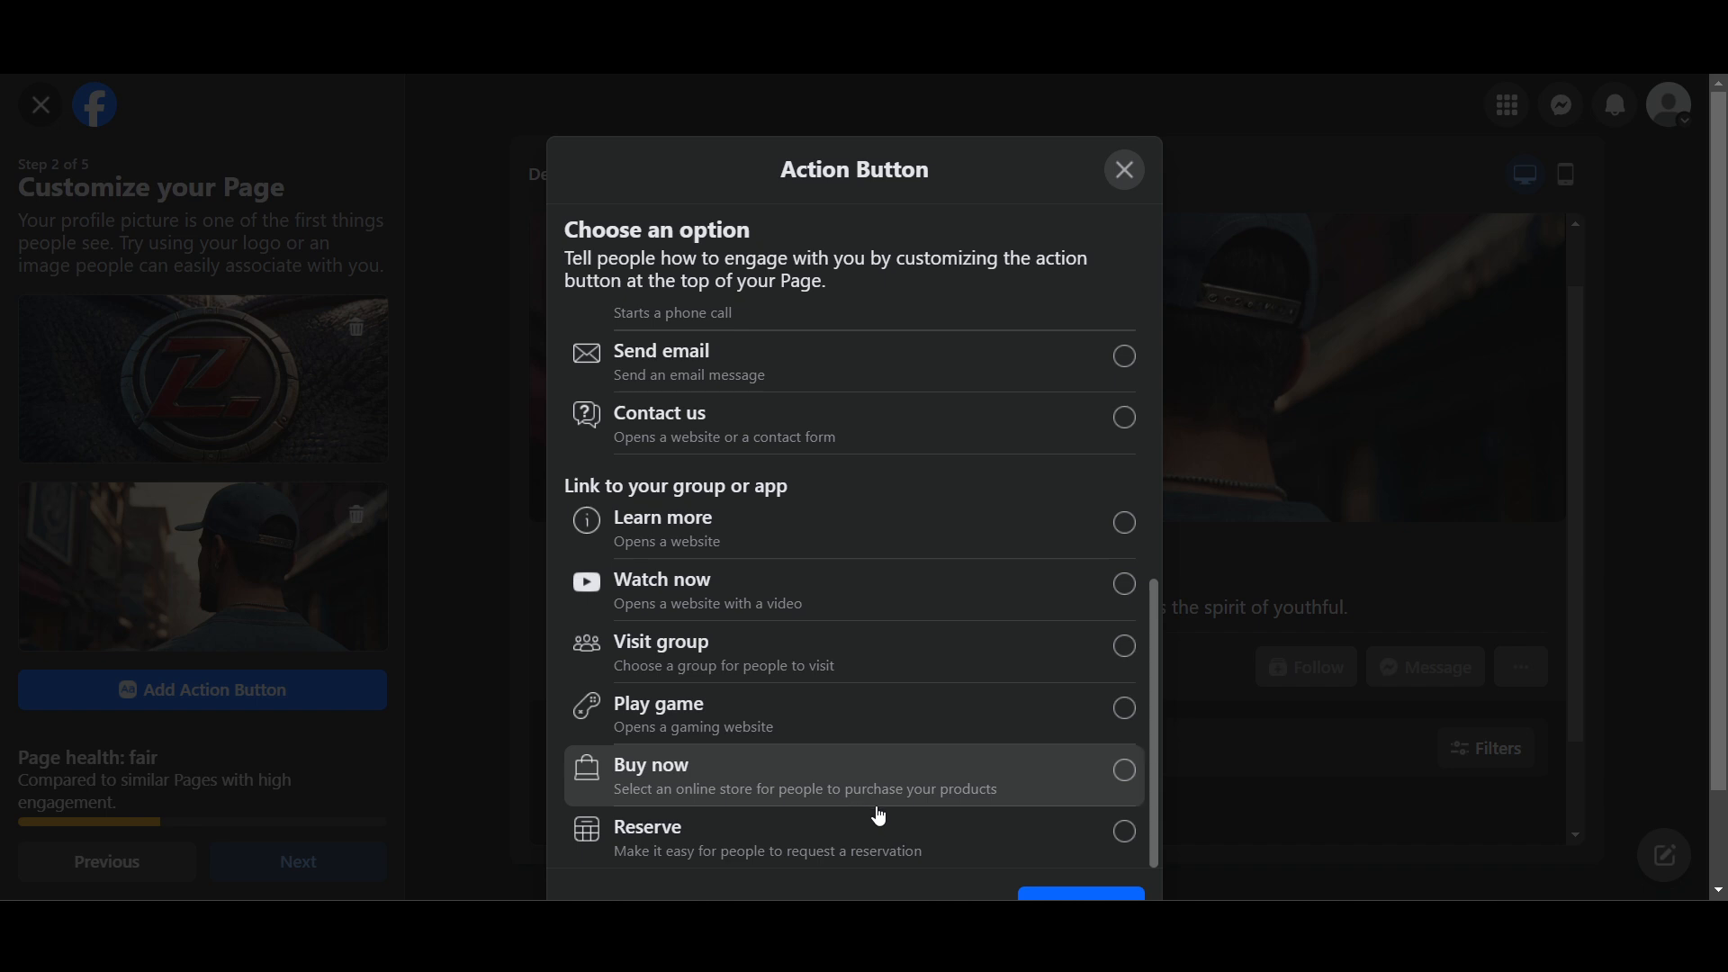
Choose Buy now as the action button and examine the store tools it can connect to.
{"action": "left_click", "coordinate": [993, 790]}
{"action": "left_click", "coordinate": [1083, 896]}
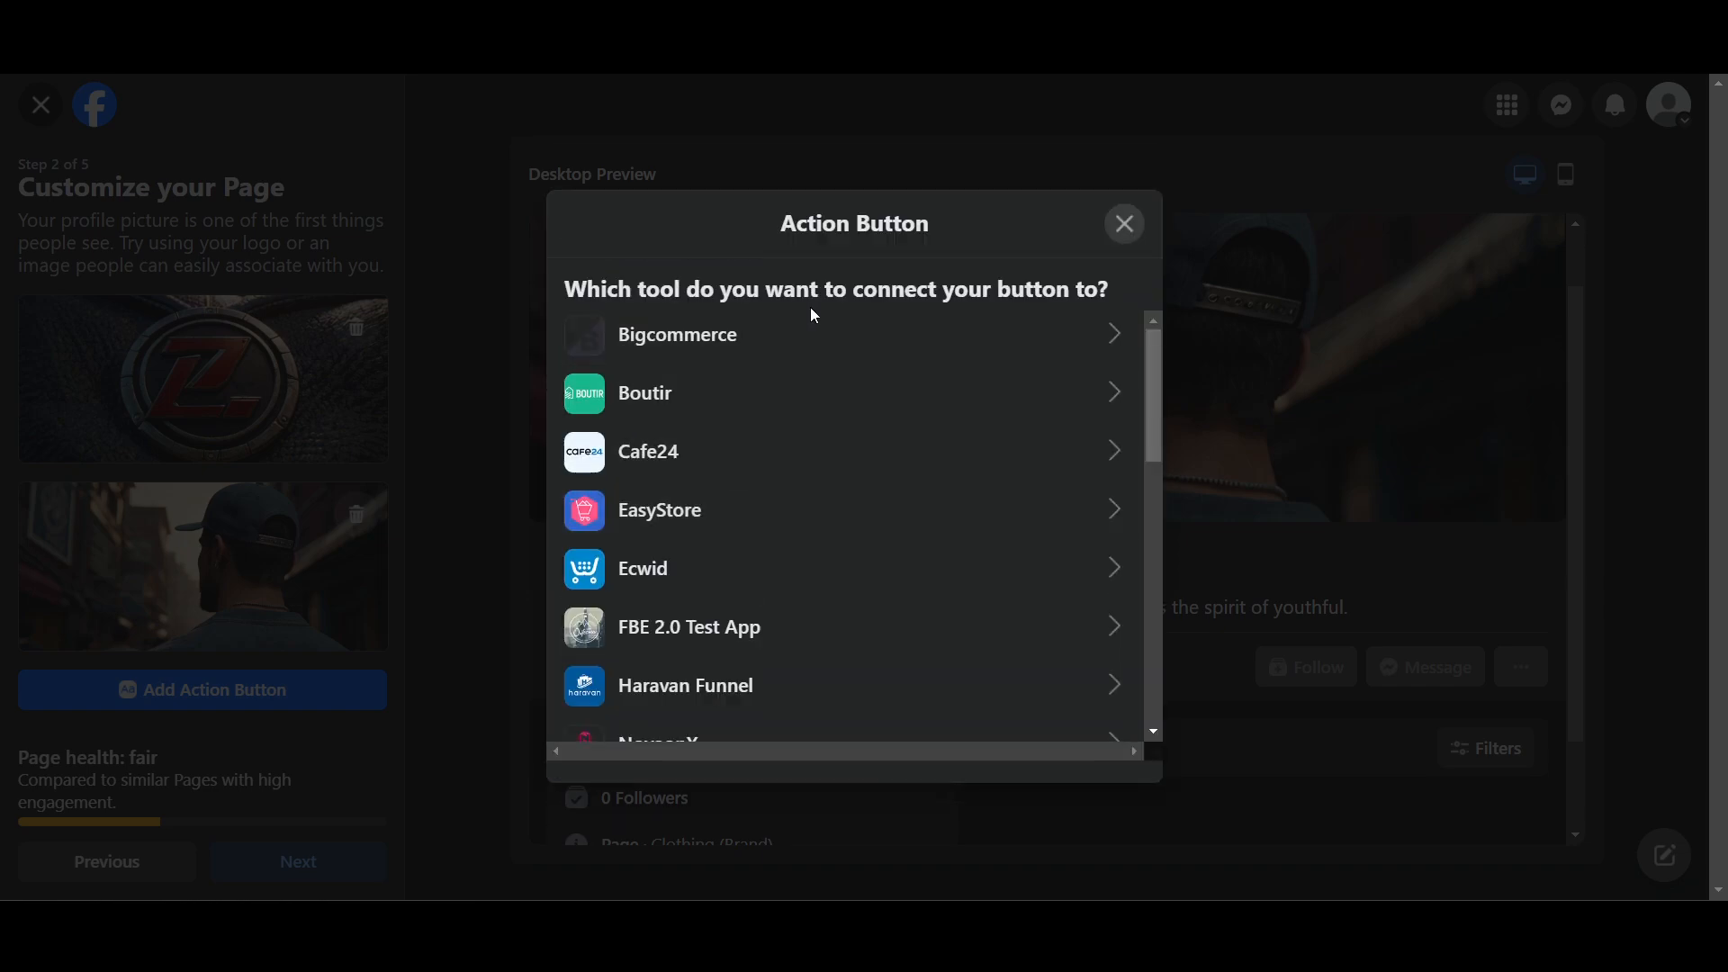
{"action": "scroll", "coordinate": [883, 564], "scroll_direction": "down", "scroll_amount": 10}
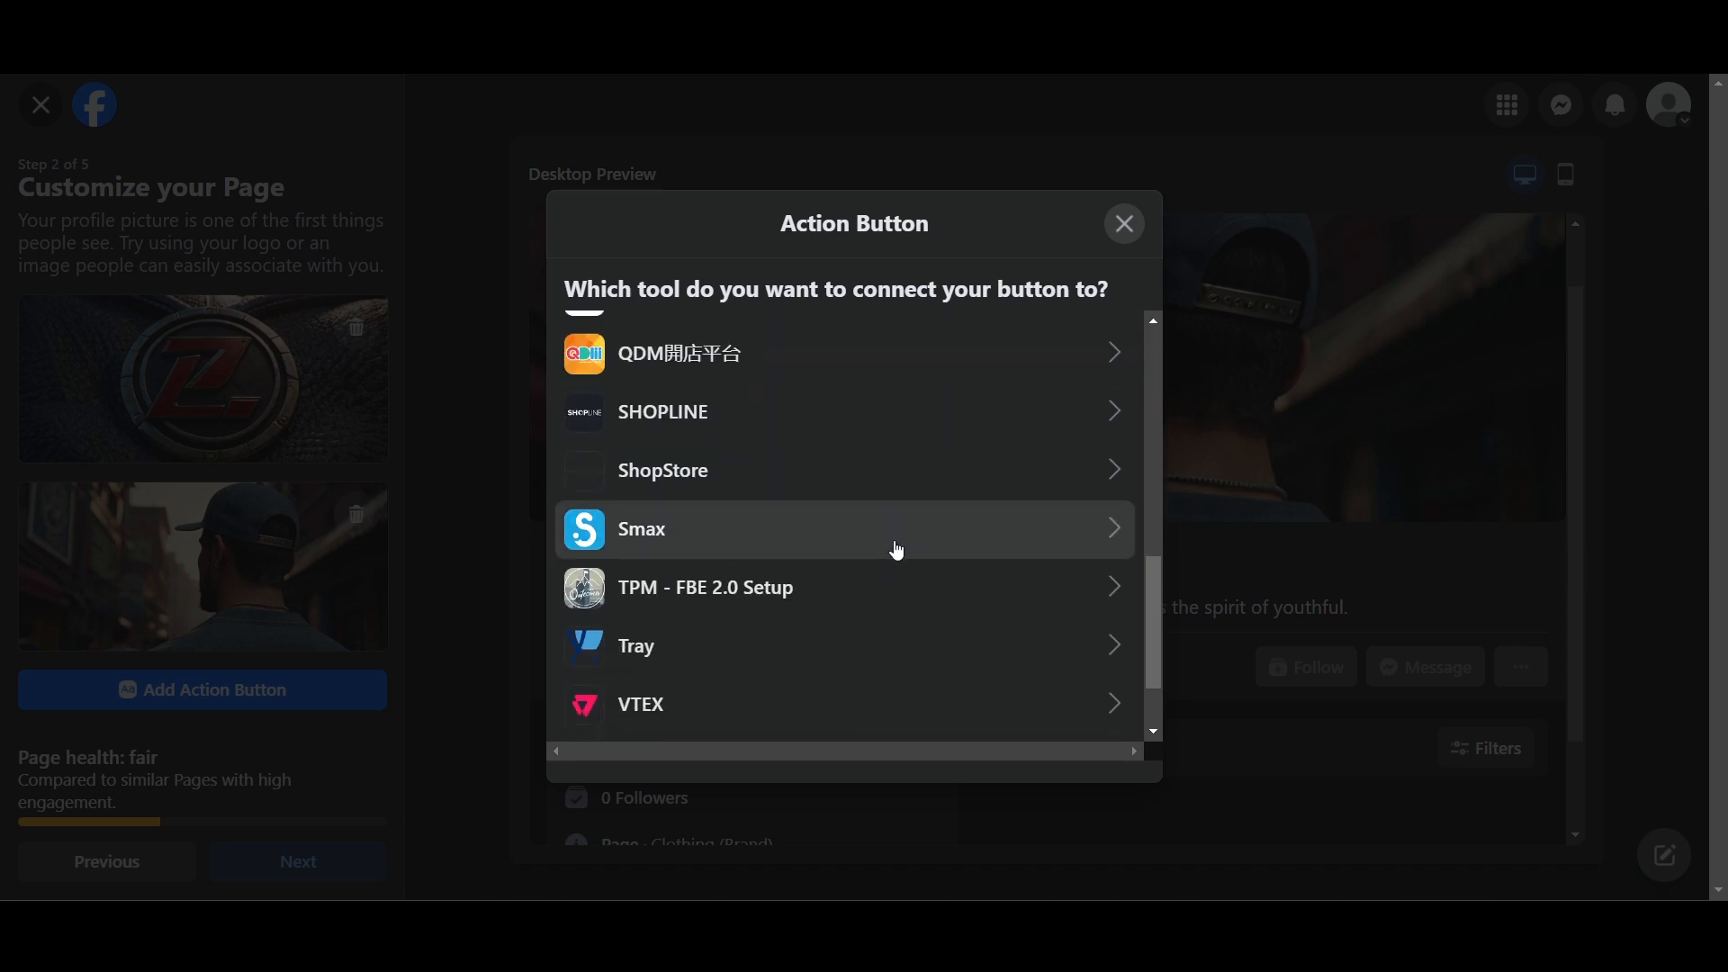
{"action": "scroll", "coordinate": [897, 549], "scroll_direction": "down", "scroll_amount": 1}
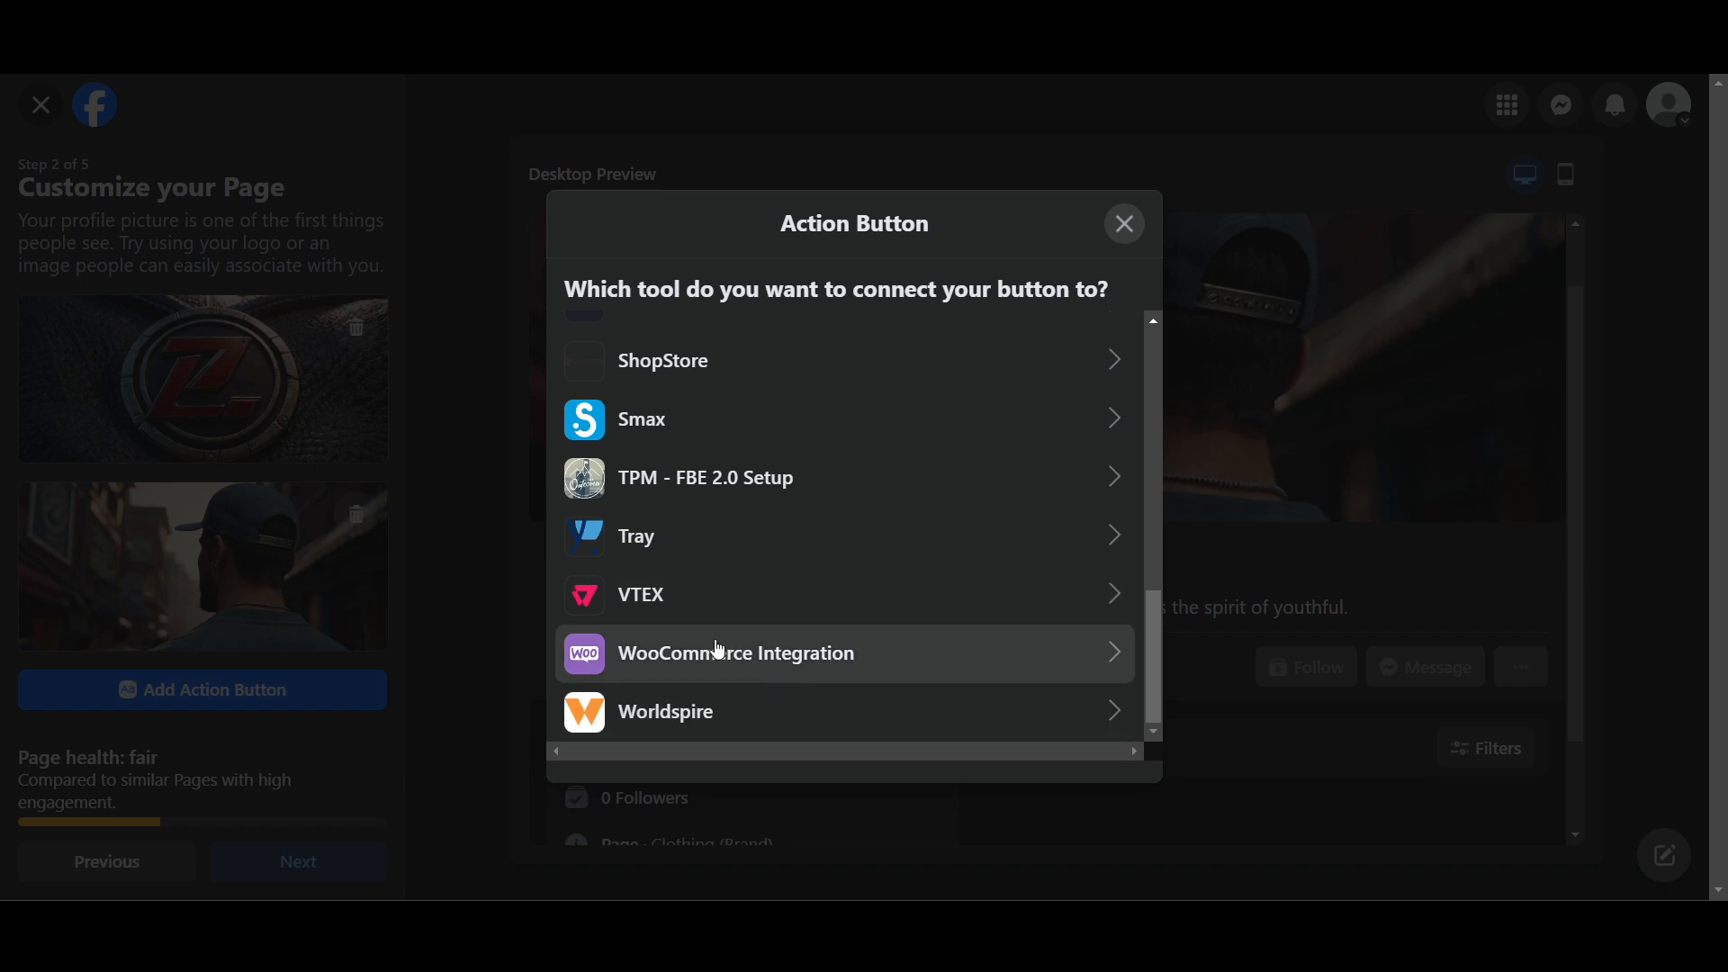
{"action": "scroll", "coordinate": [886, 641], "scroll_direction": "up", "scroll_amount": 3}
{"action": "scroll", "coordinate": [886, 641], "scroll_direction": "up", "scroll_amount": 5}
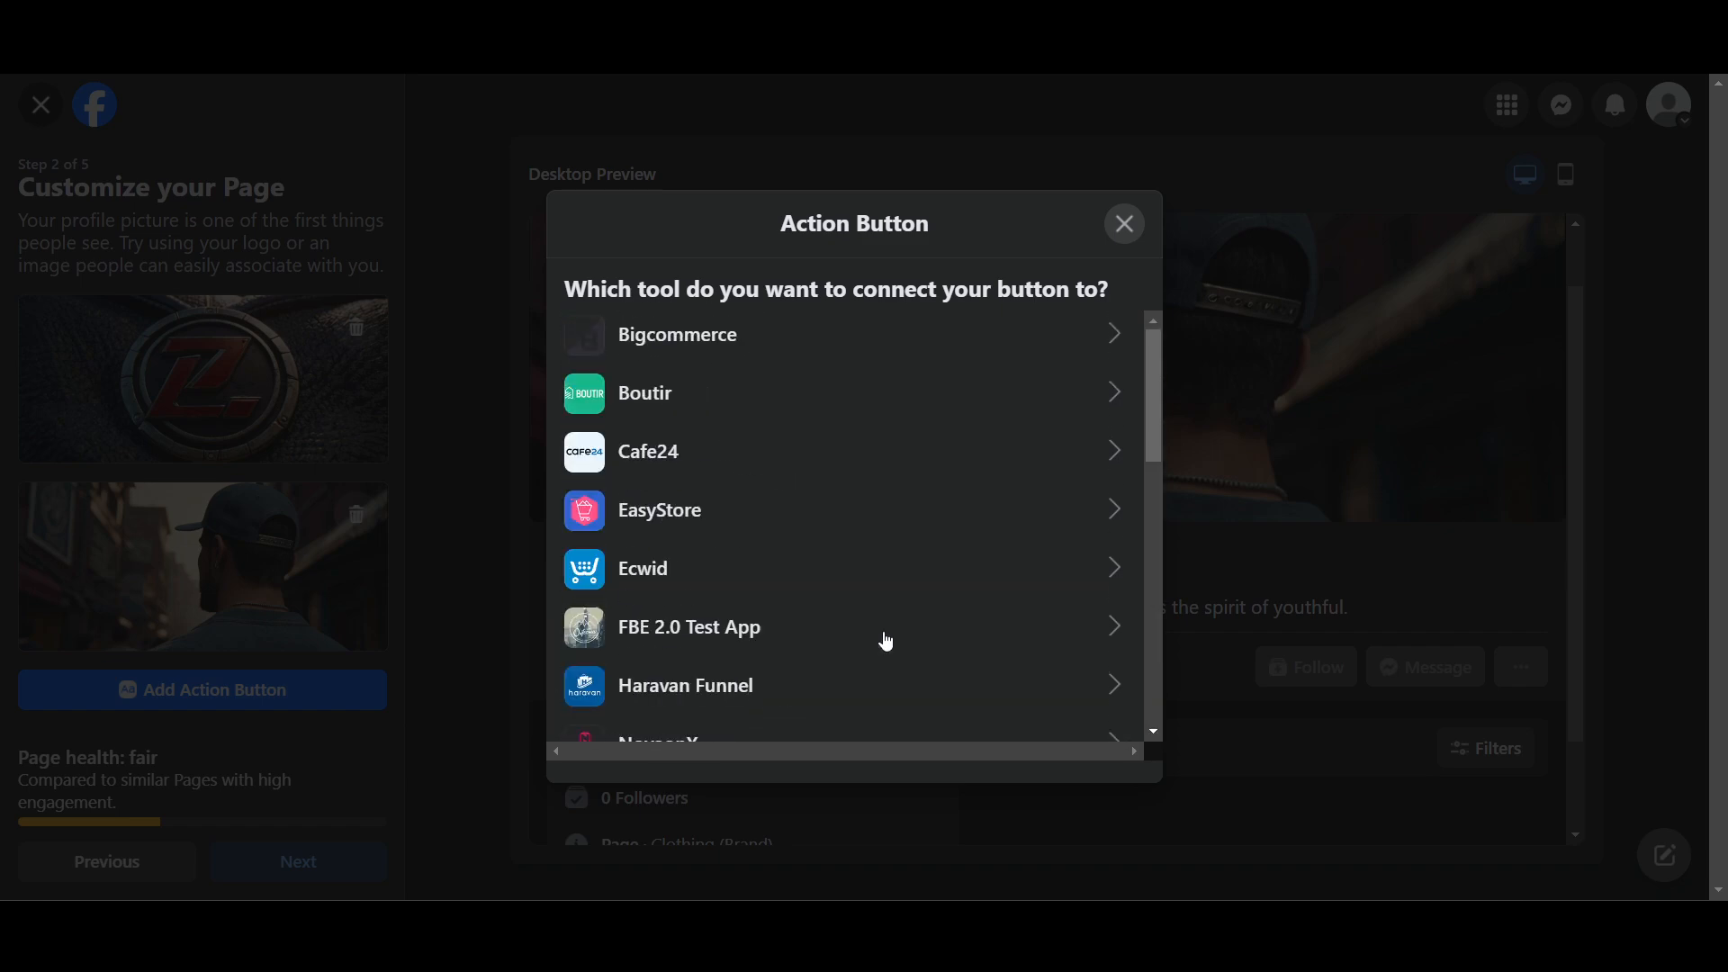
{"action": "scroll", "coordinate": [848, 603], "scroll_direction": "down", "scroll_amount": 2}
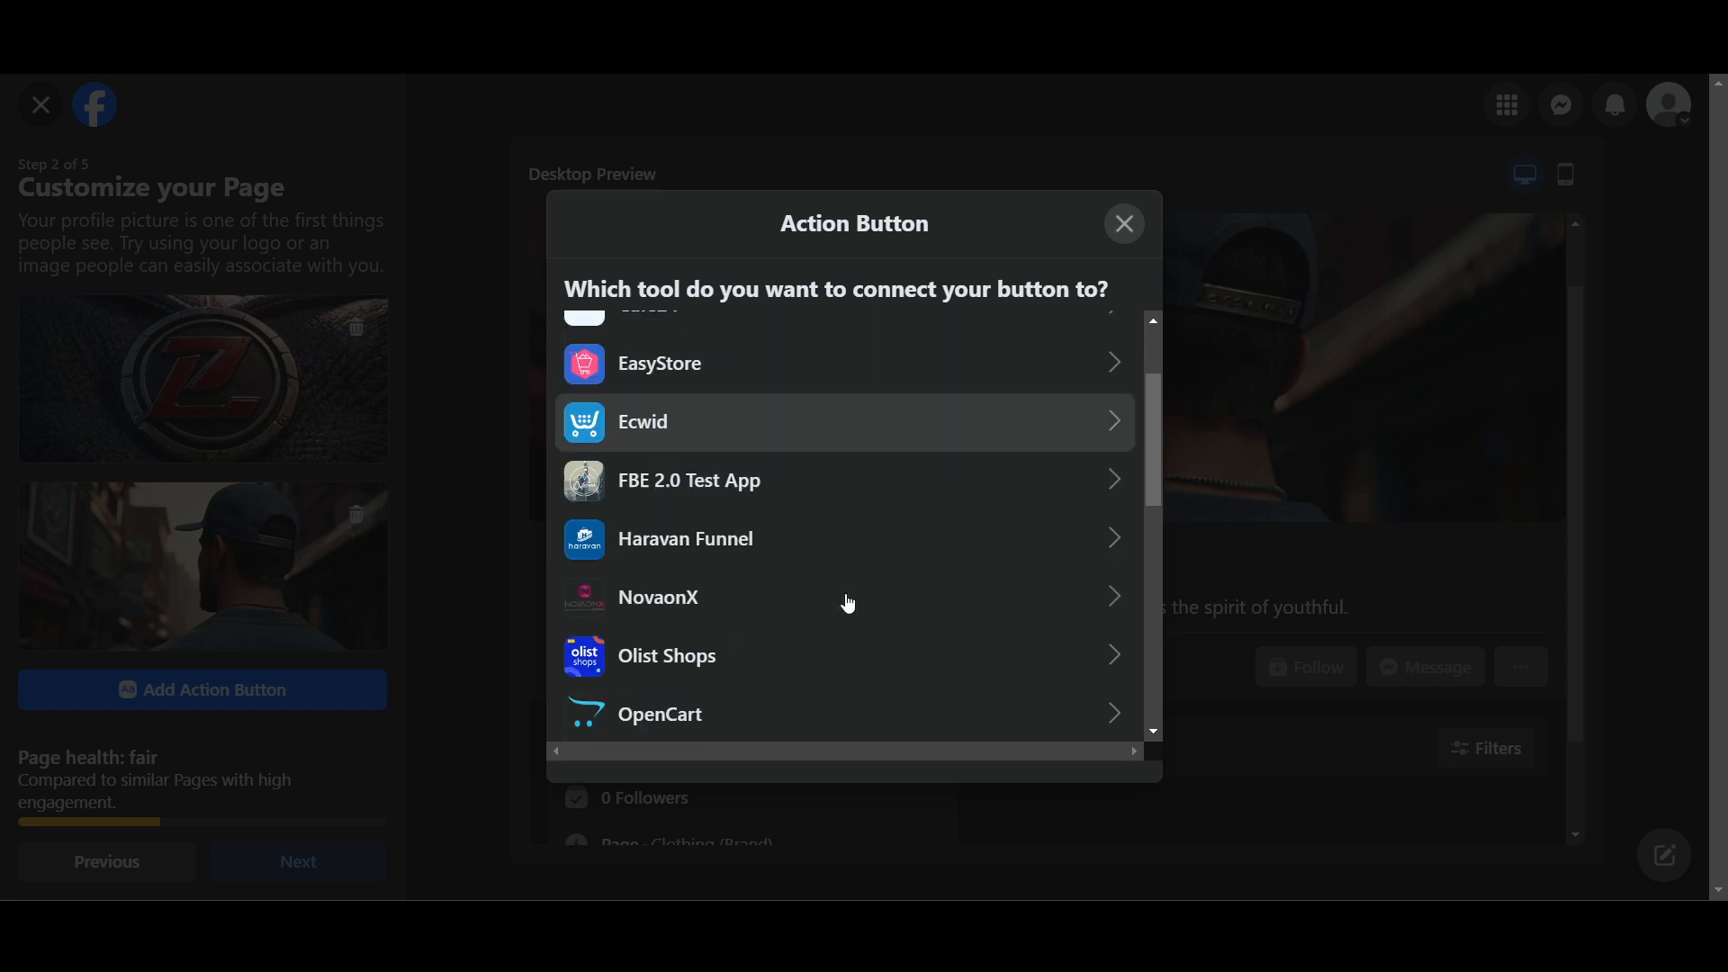
{"action": "scroll", "coordinate": [848, 603], "scroll_direction": "down", "scroll_amount": 9}
{"action": "scroll", "coordinate": [848, 603], "scroll_direction": "up", "scroll_amount": 10}
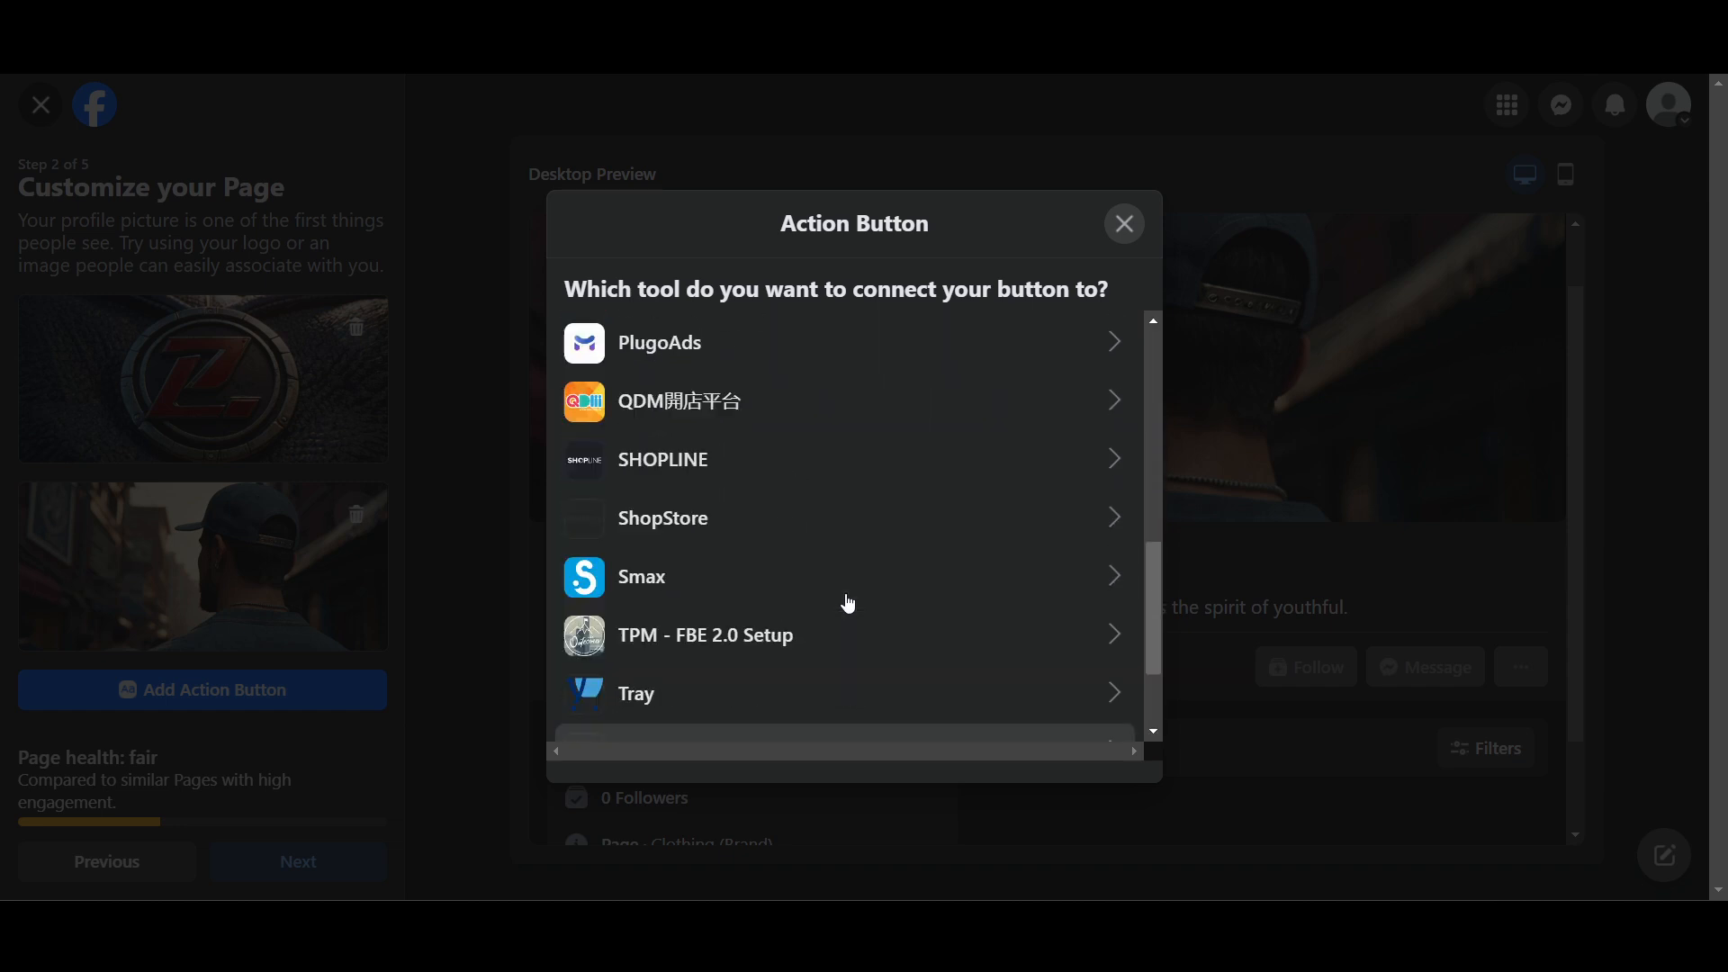
{"action": "scroll", "coordinate": [848, 603], "scroll_direction": "down", "scroll_amount": 5}
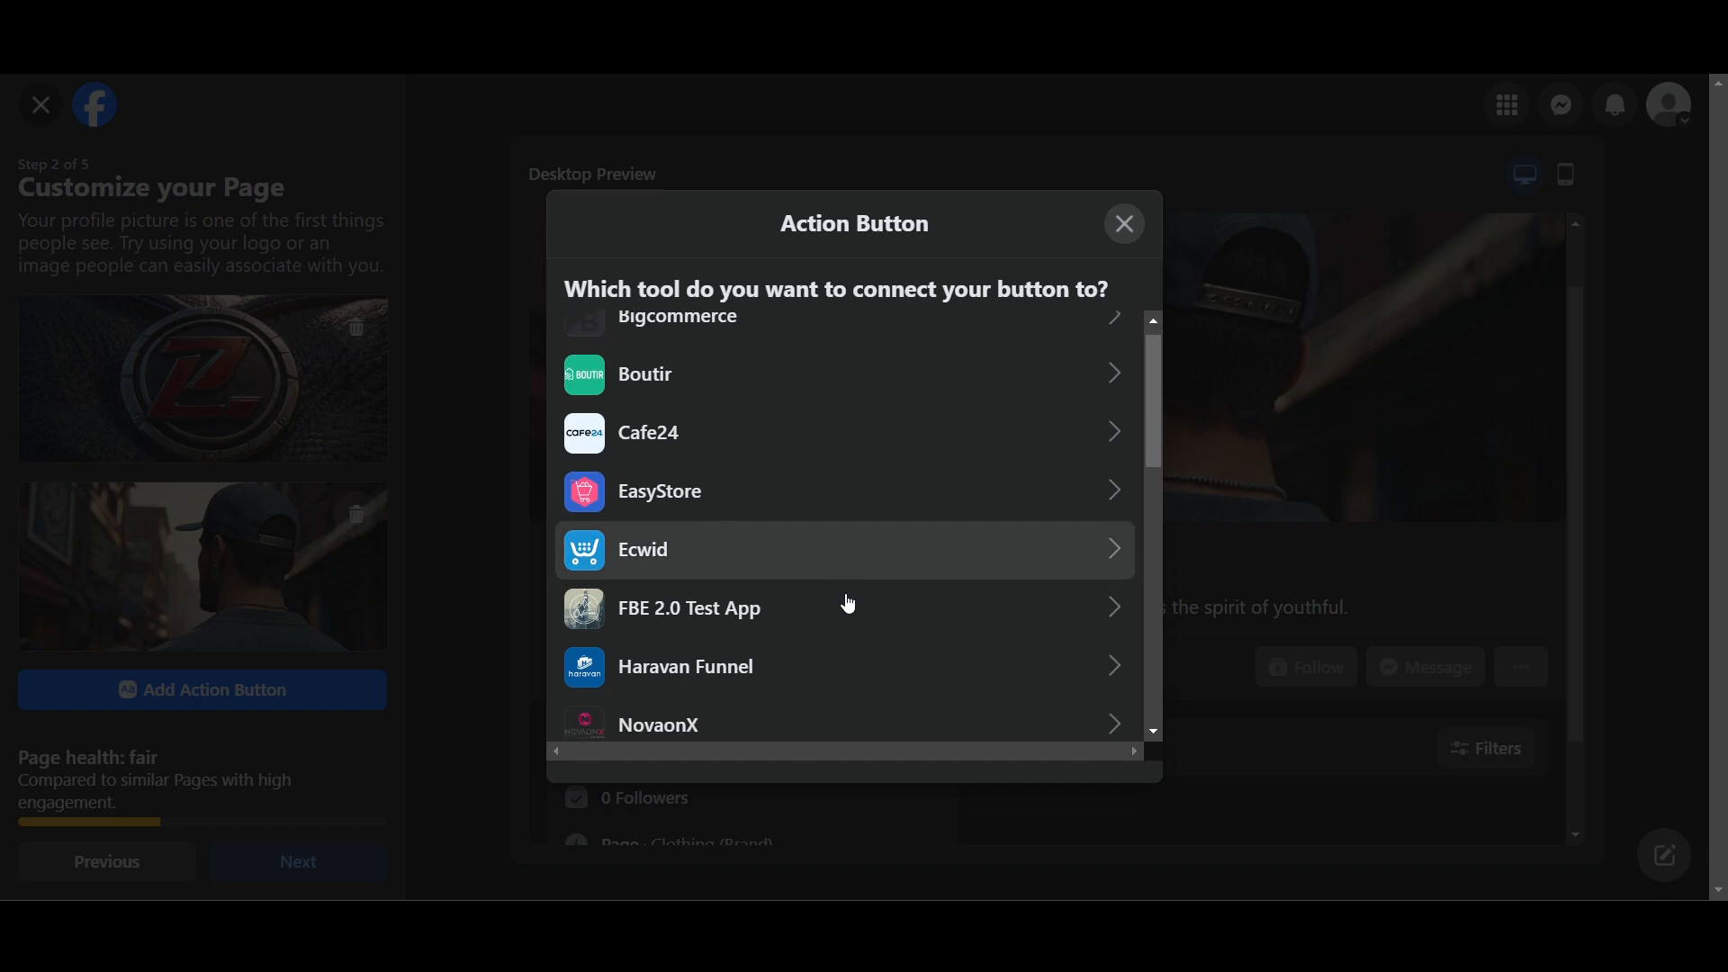
{"action": "scroll", "coordinate": [847, 603], "scroll_direction": "down", "scroll_amount": 1}
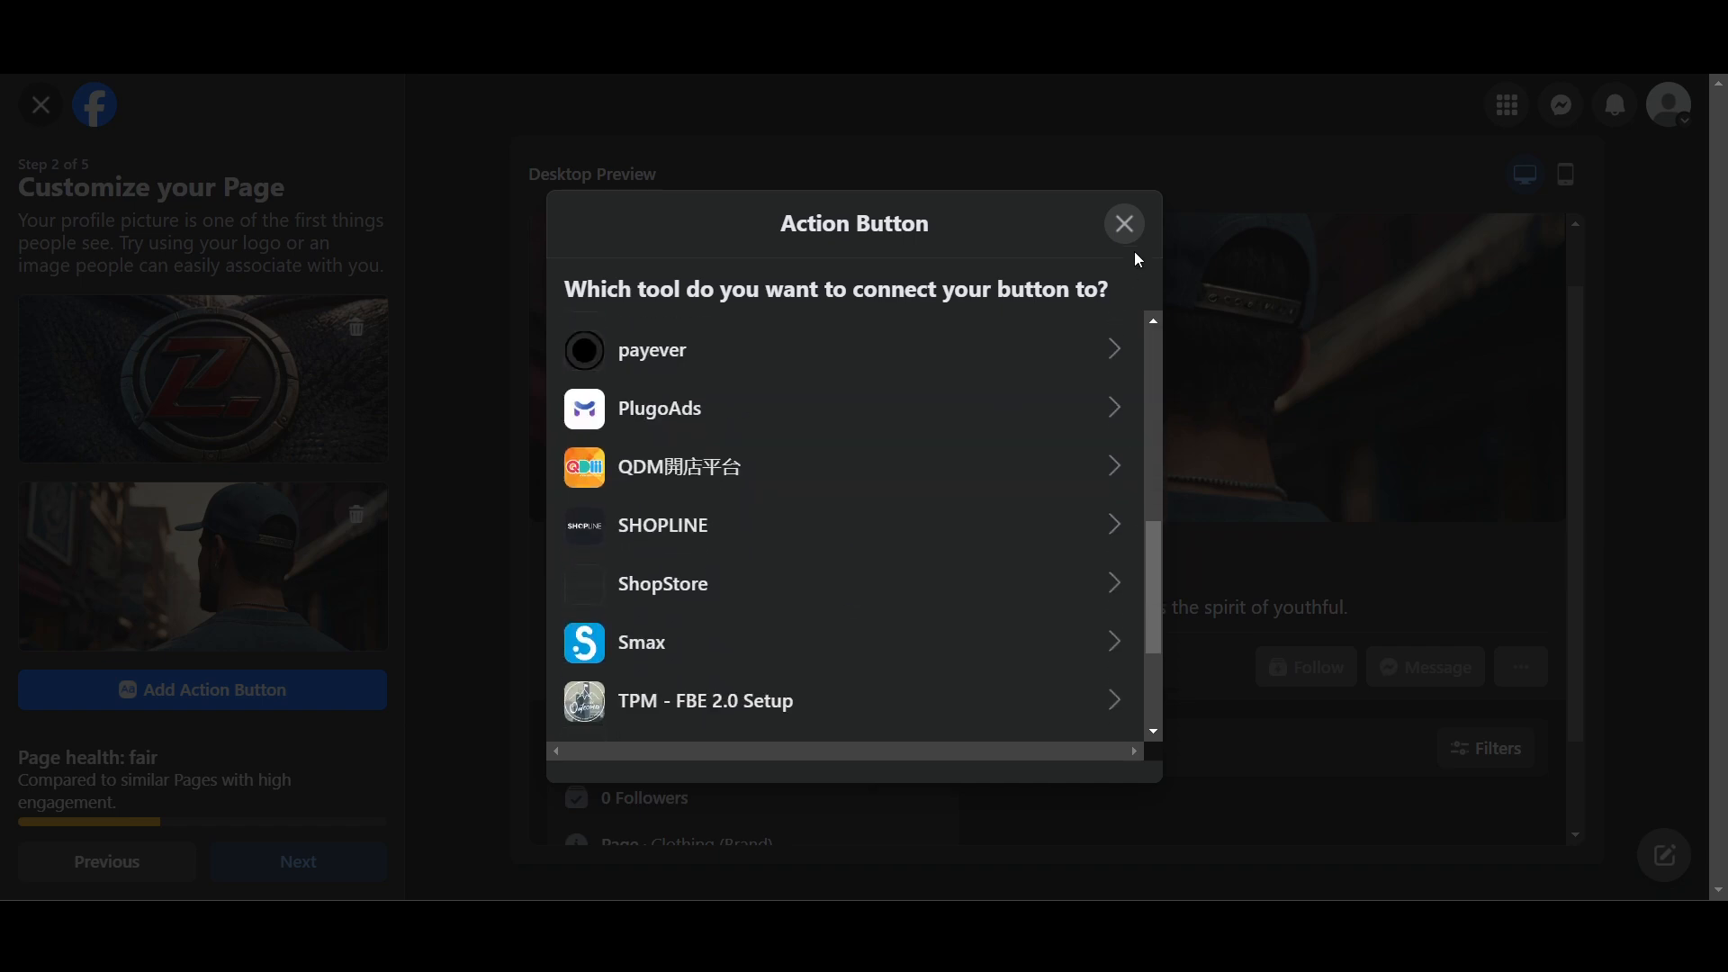
{"action": "scroll", "coordinate": [977, 513], "scroll_direction": "down", "scroll_amount": 3}
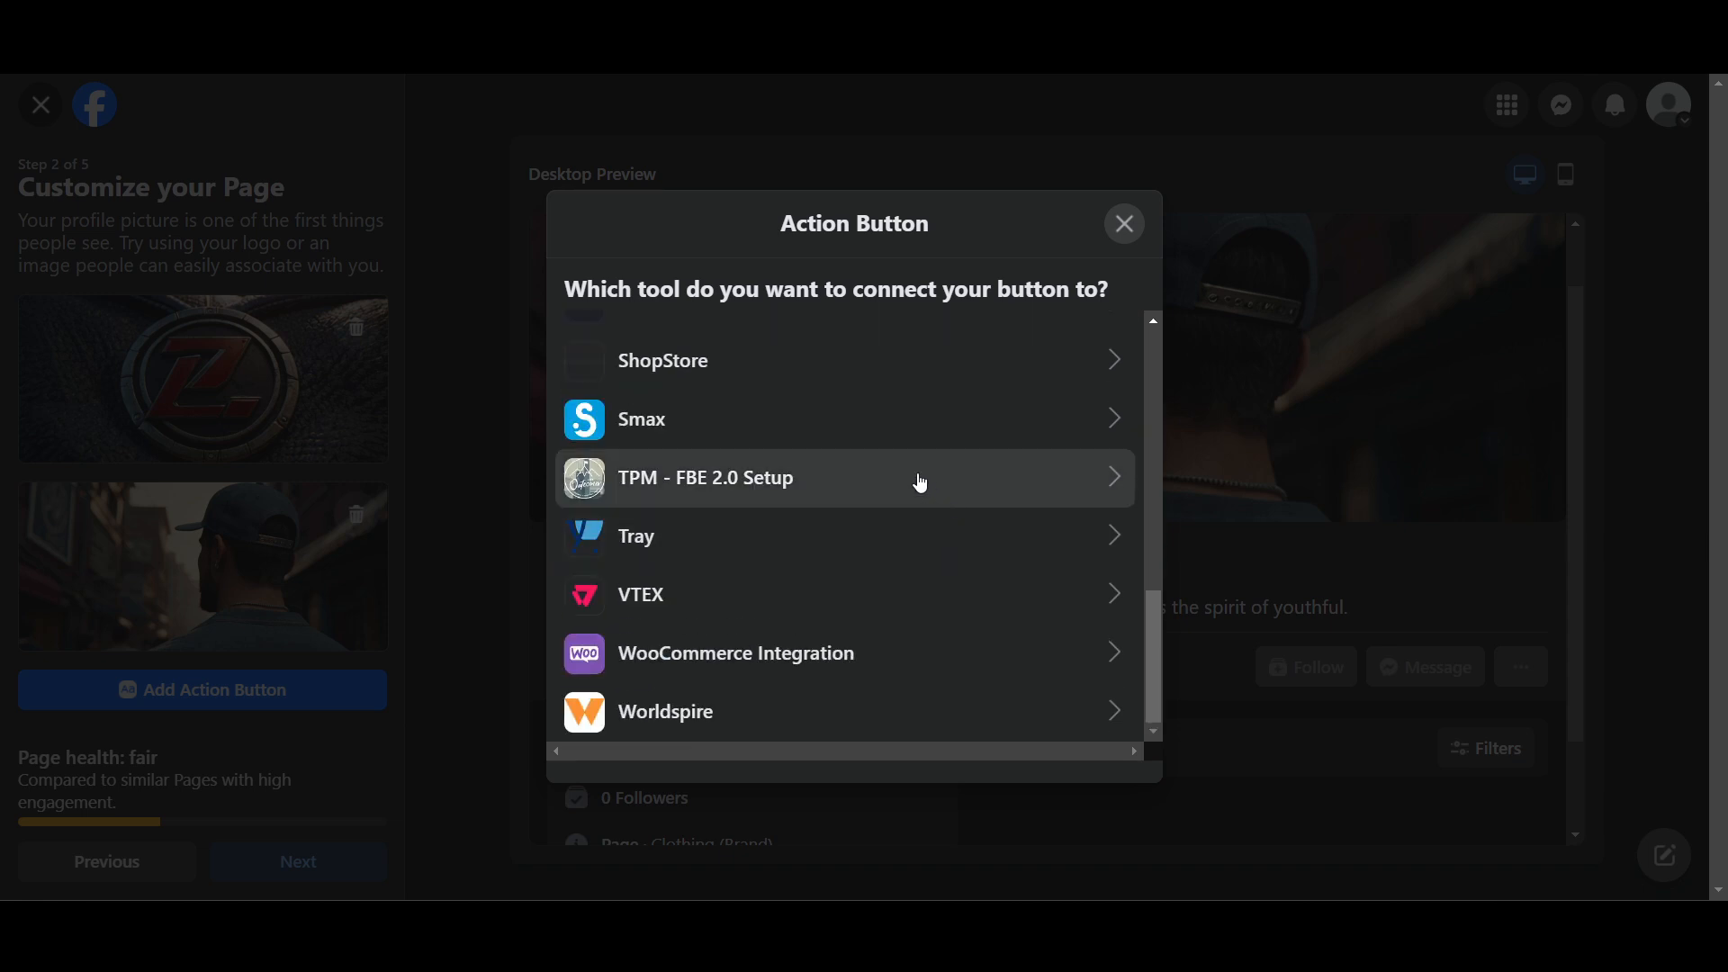
Try to connect the Buy now action button to ShopStore, and cancel the connection.
{"action": "scroll", "coordinate": [756, 468], "scroll_direction": "up", "scroll_amount": 3}
{"action": "left_click", "coordinate": [708, 644]}
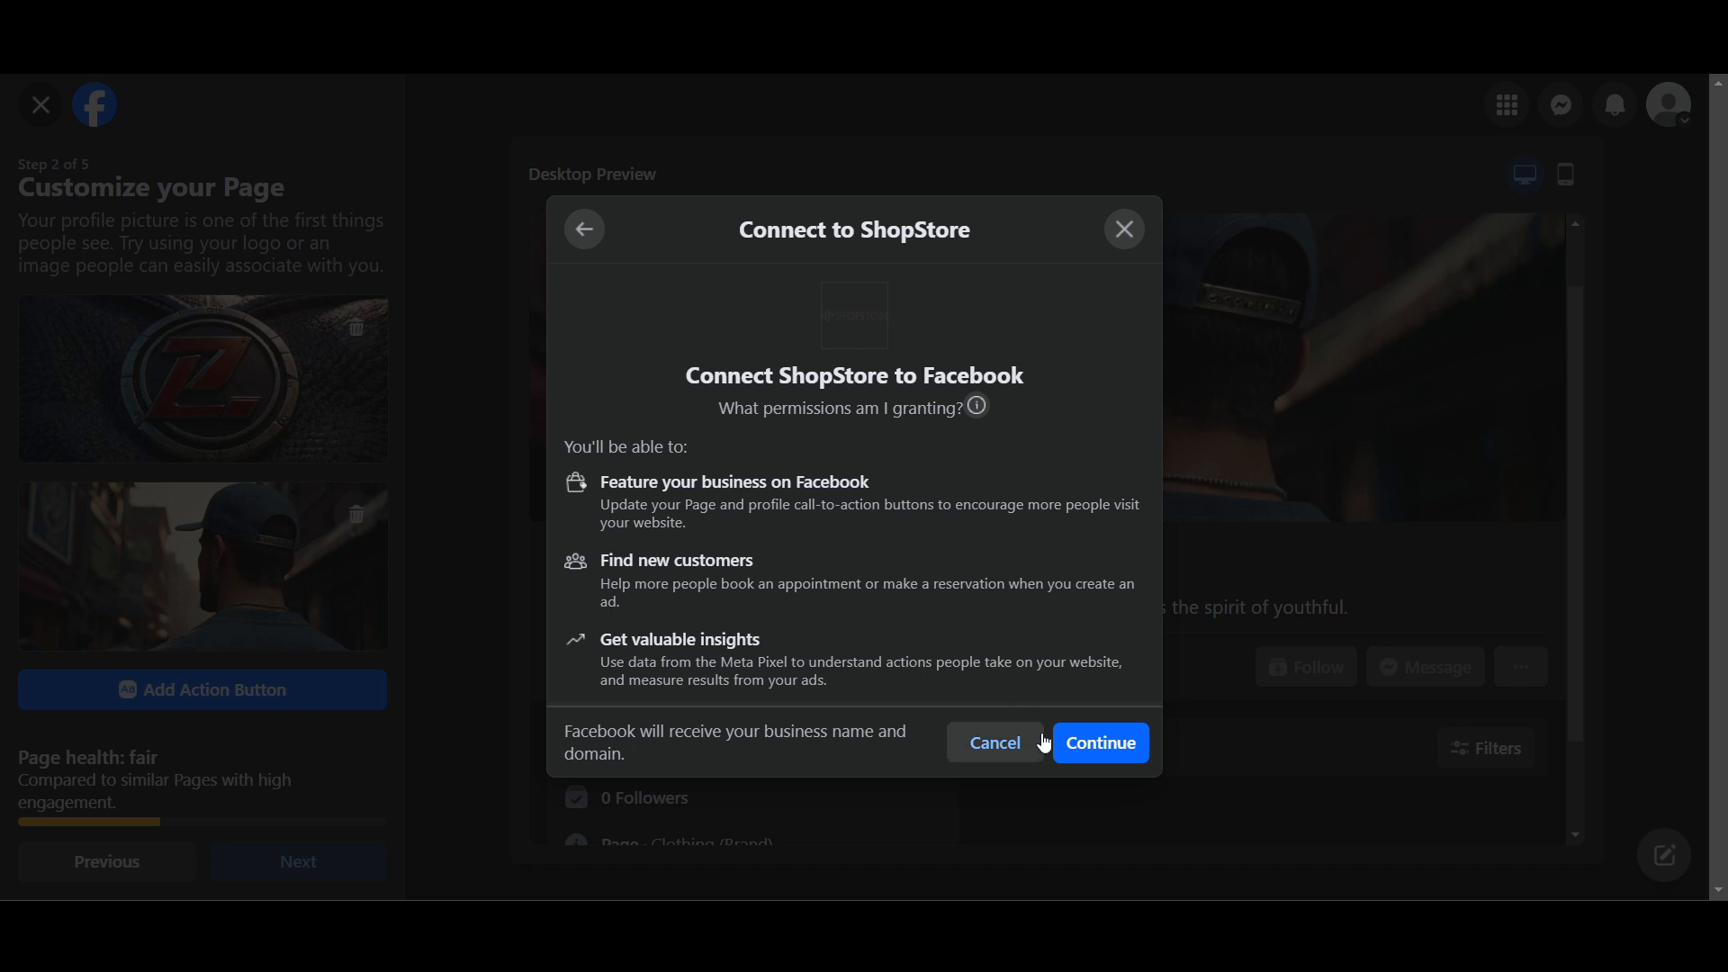
{"action": "left_click", "coordinate": [1103, 743]}
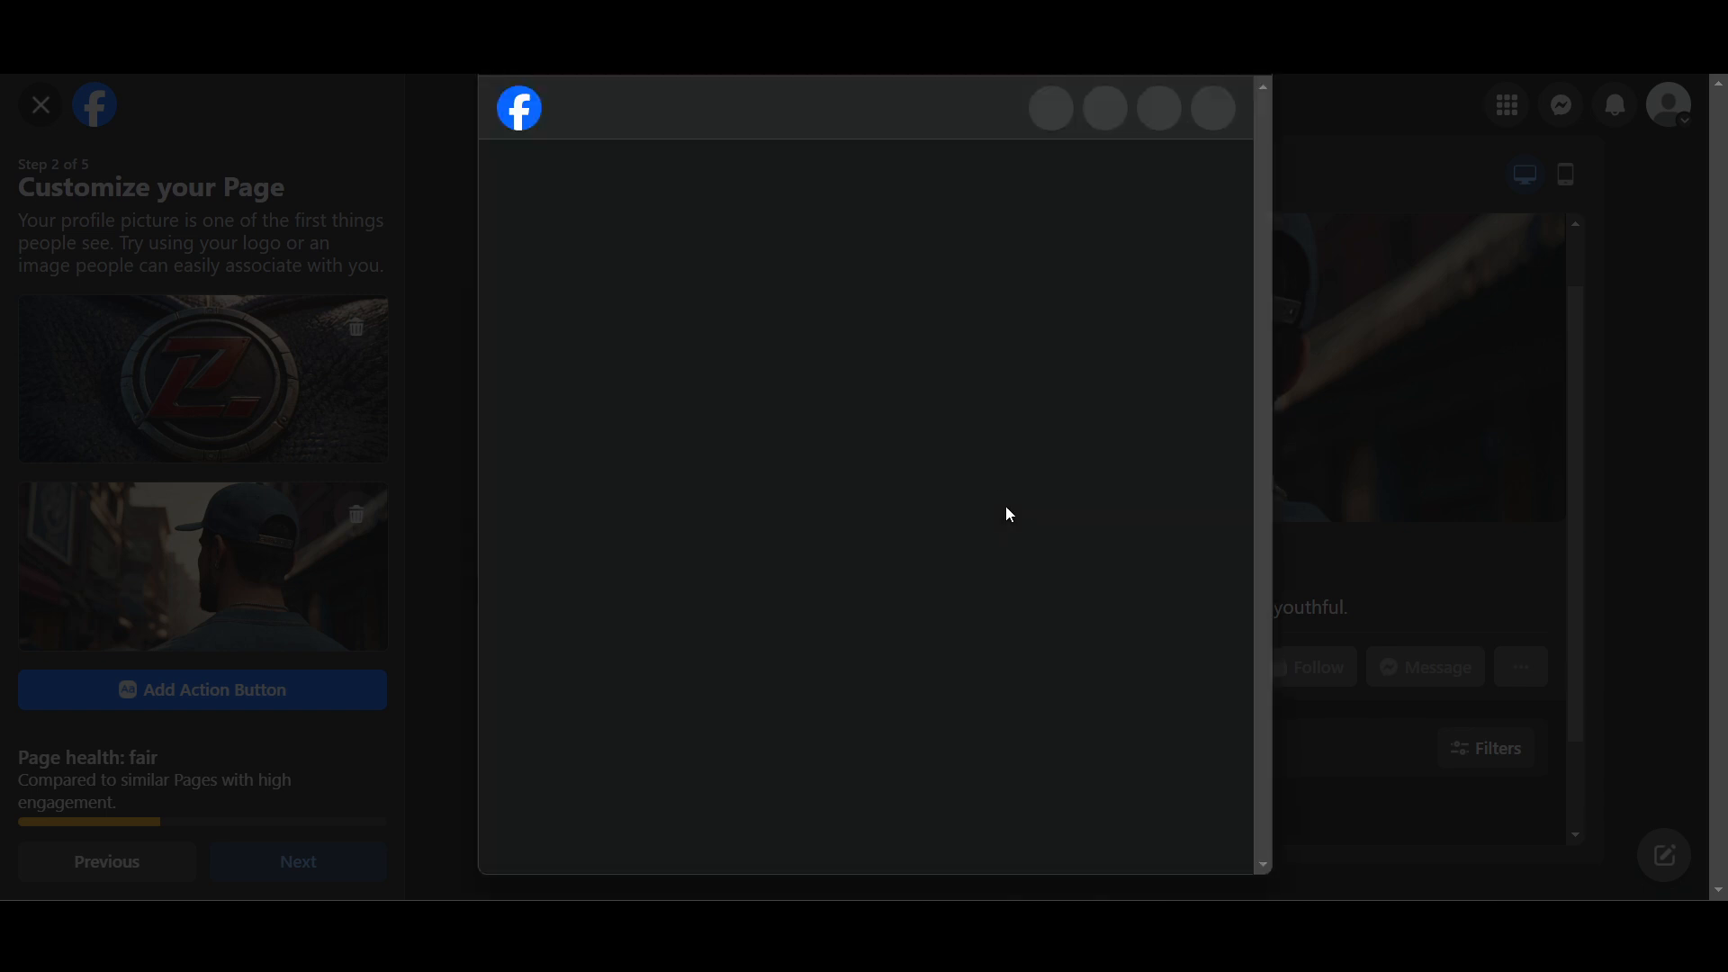
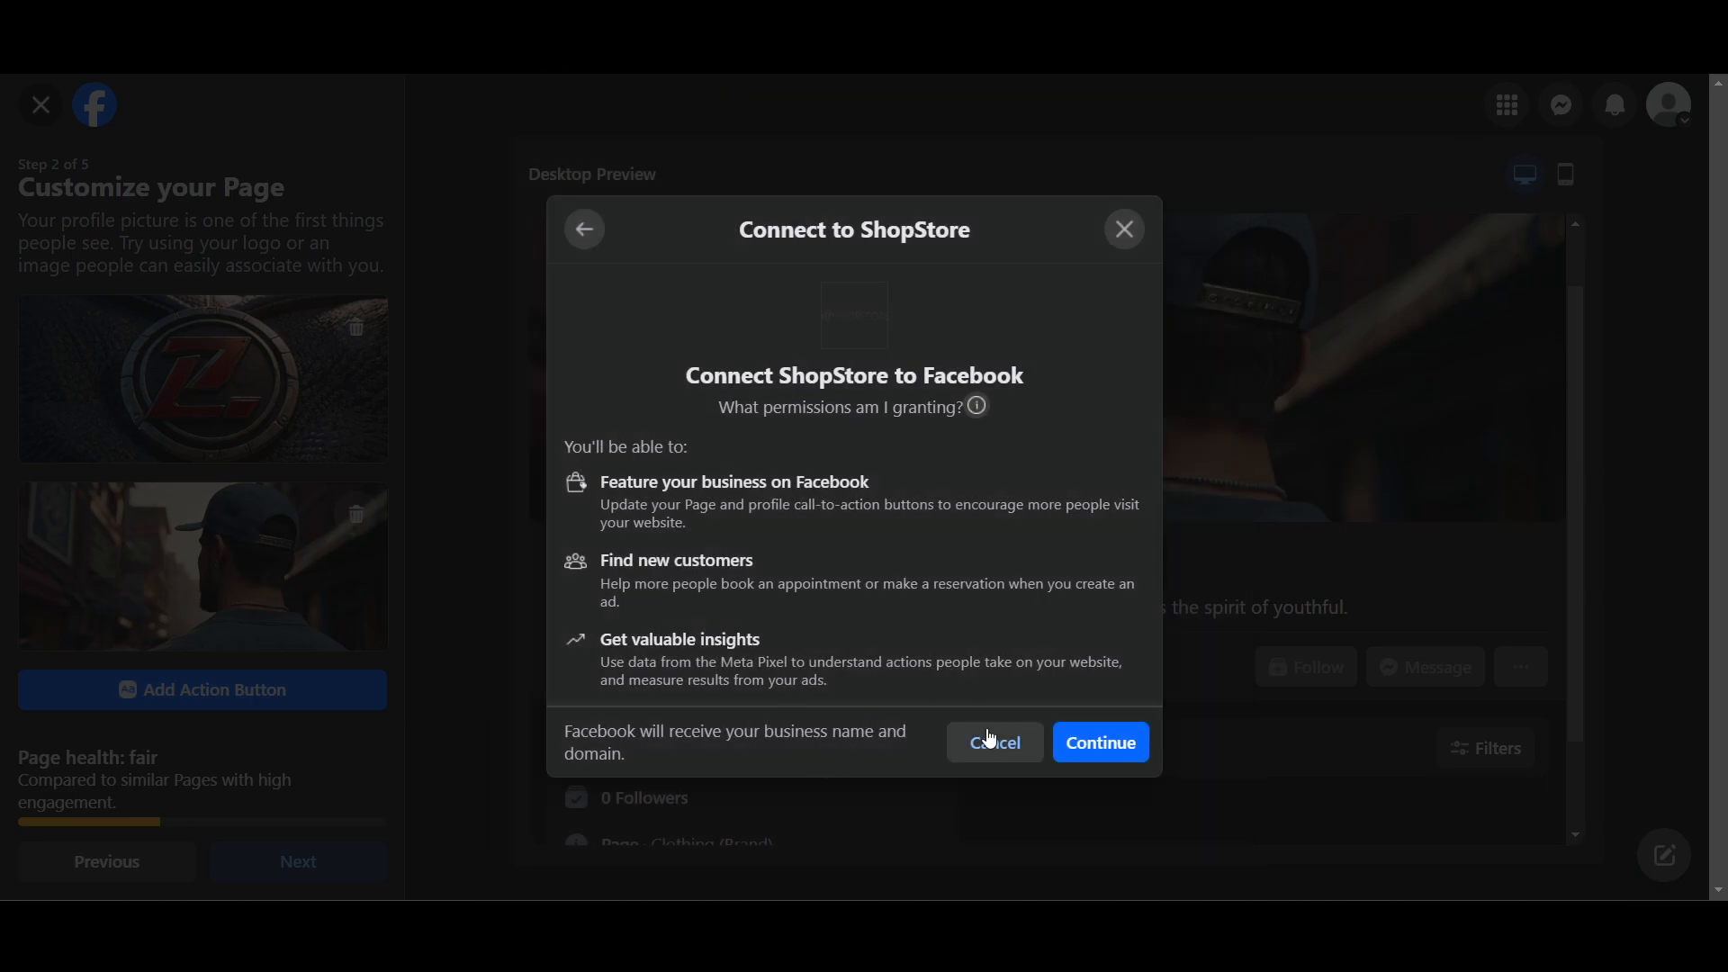
{"action": "left_click", "coordinate": [991, 742]}
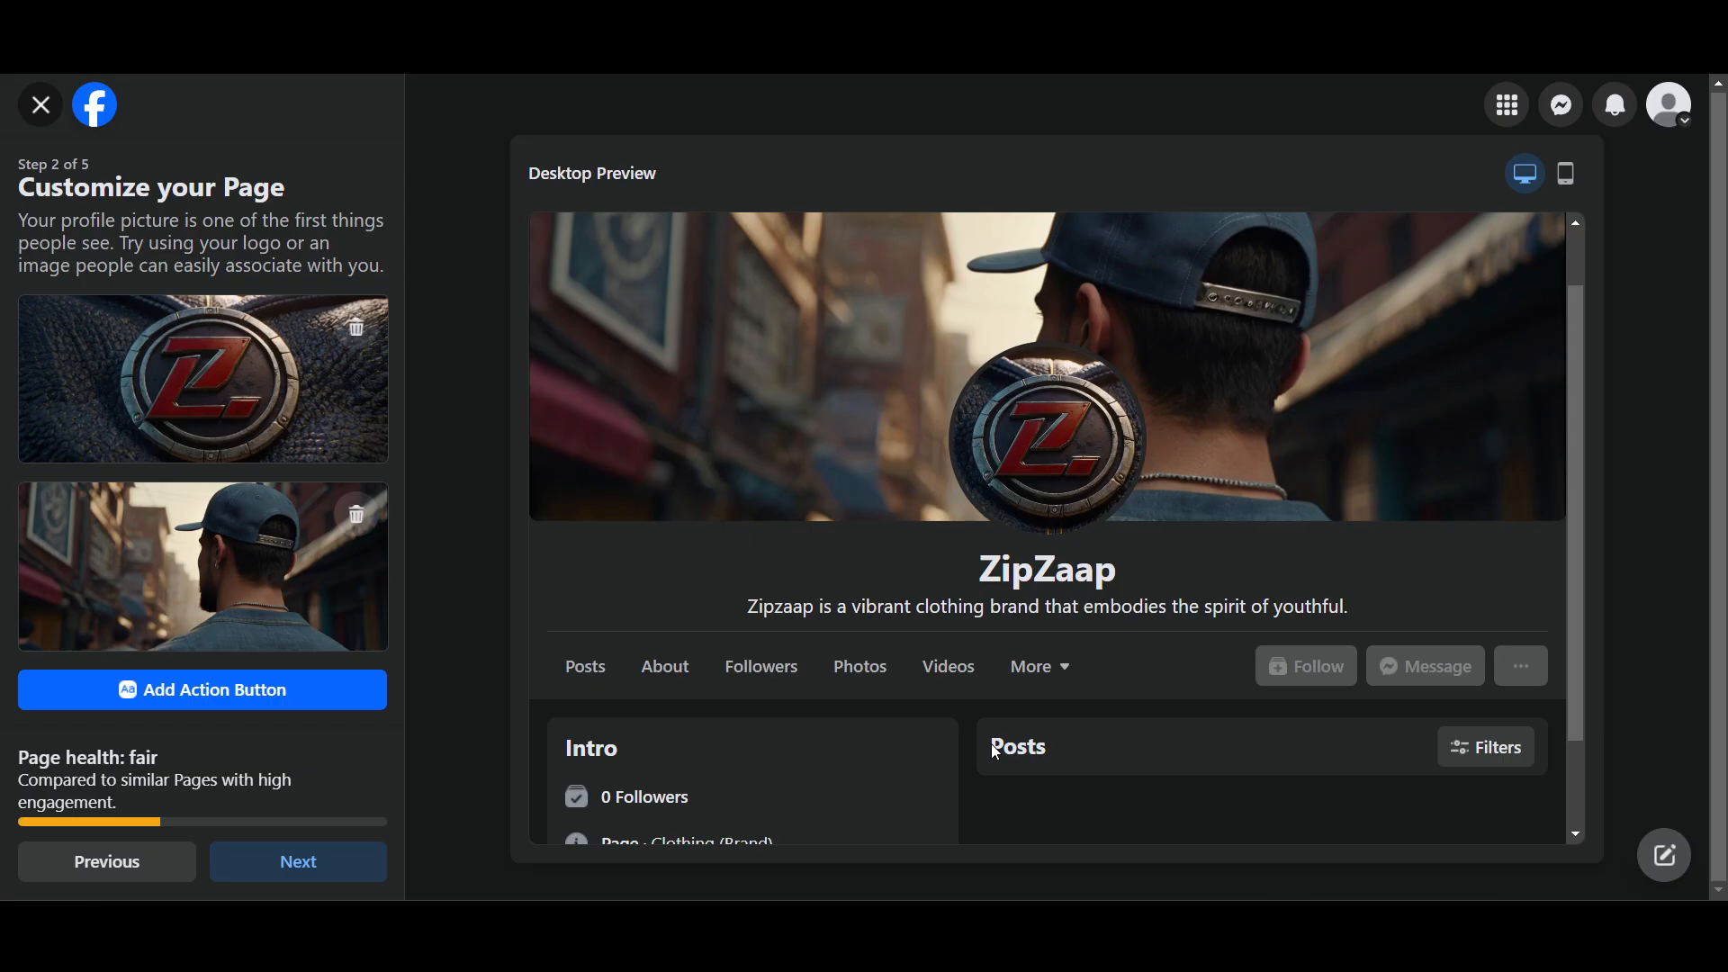
Review the intro section in the desktop preview and proceed to the WhatsApp setup step without adding an action button.
{"action": "scroll", "coordinate": [862, 742], "scroll_direction": "down", "scroll_amount": 1}
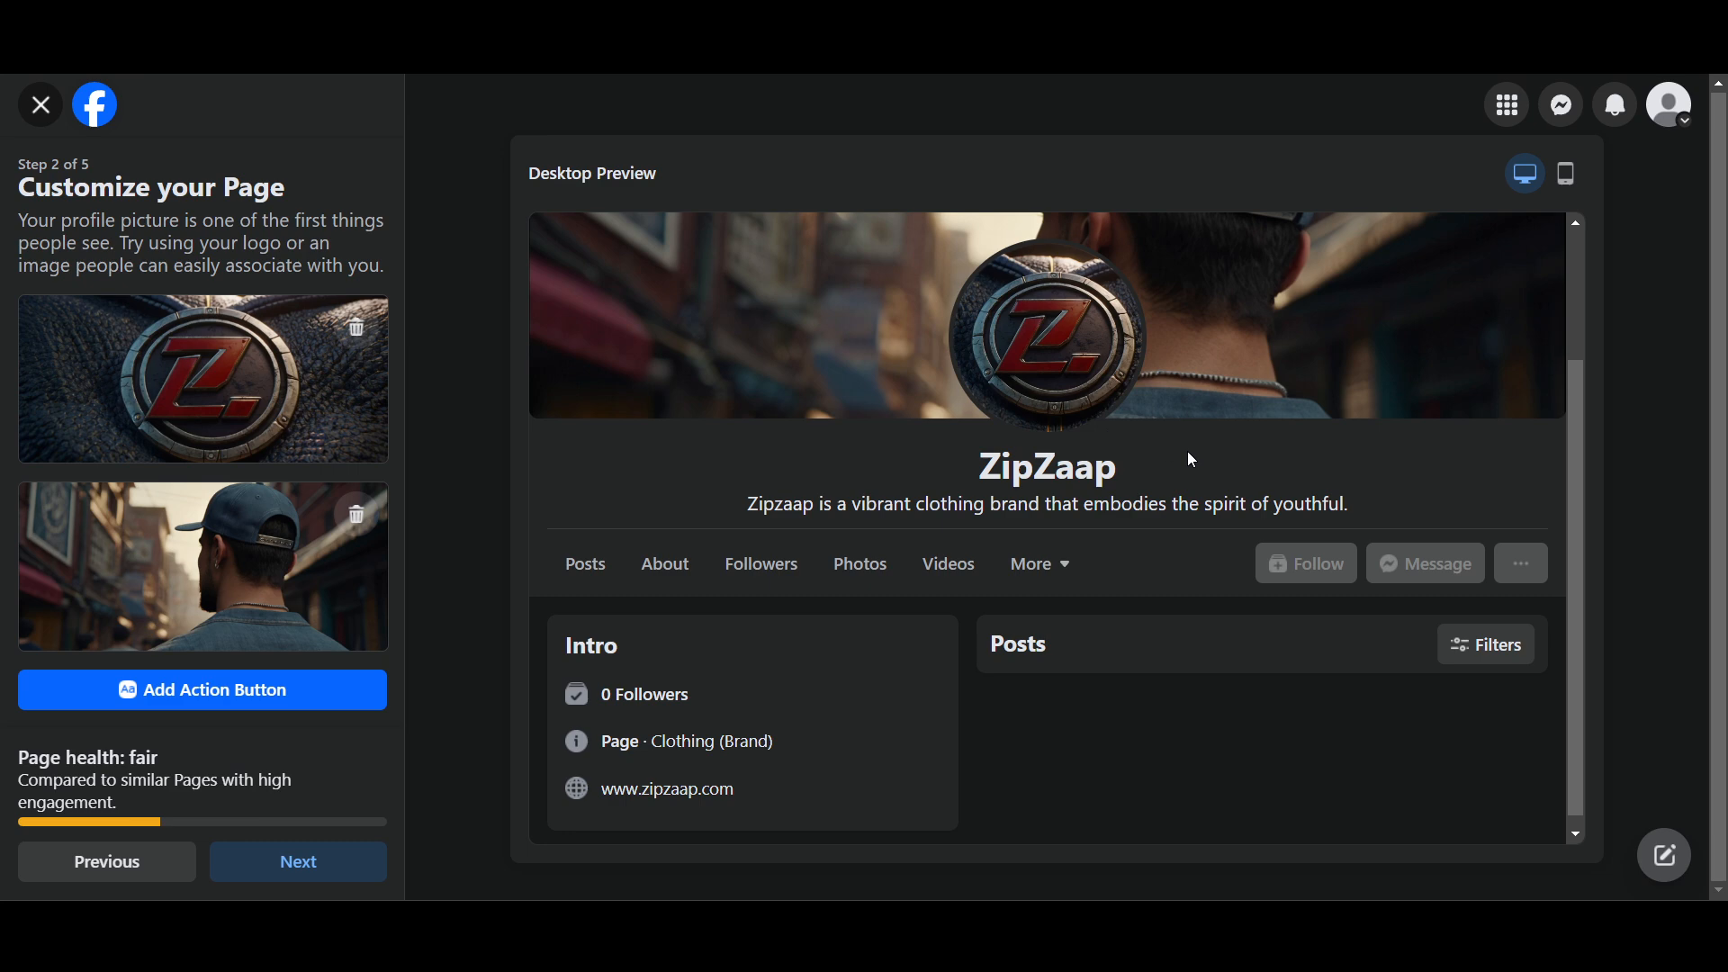
{"action": "scroll", "coordinate": [1188, 453], "scroll_direction": "down", "scroll_amount": 1}
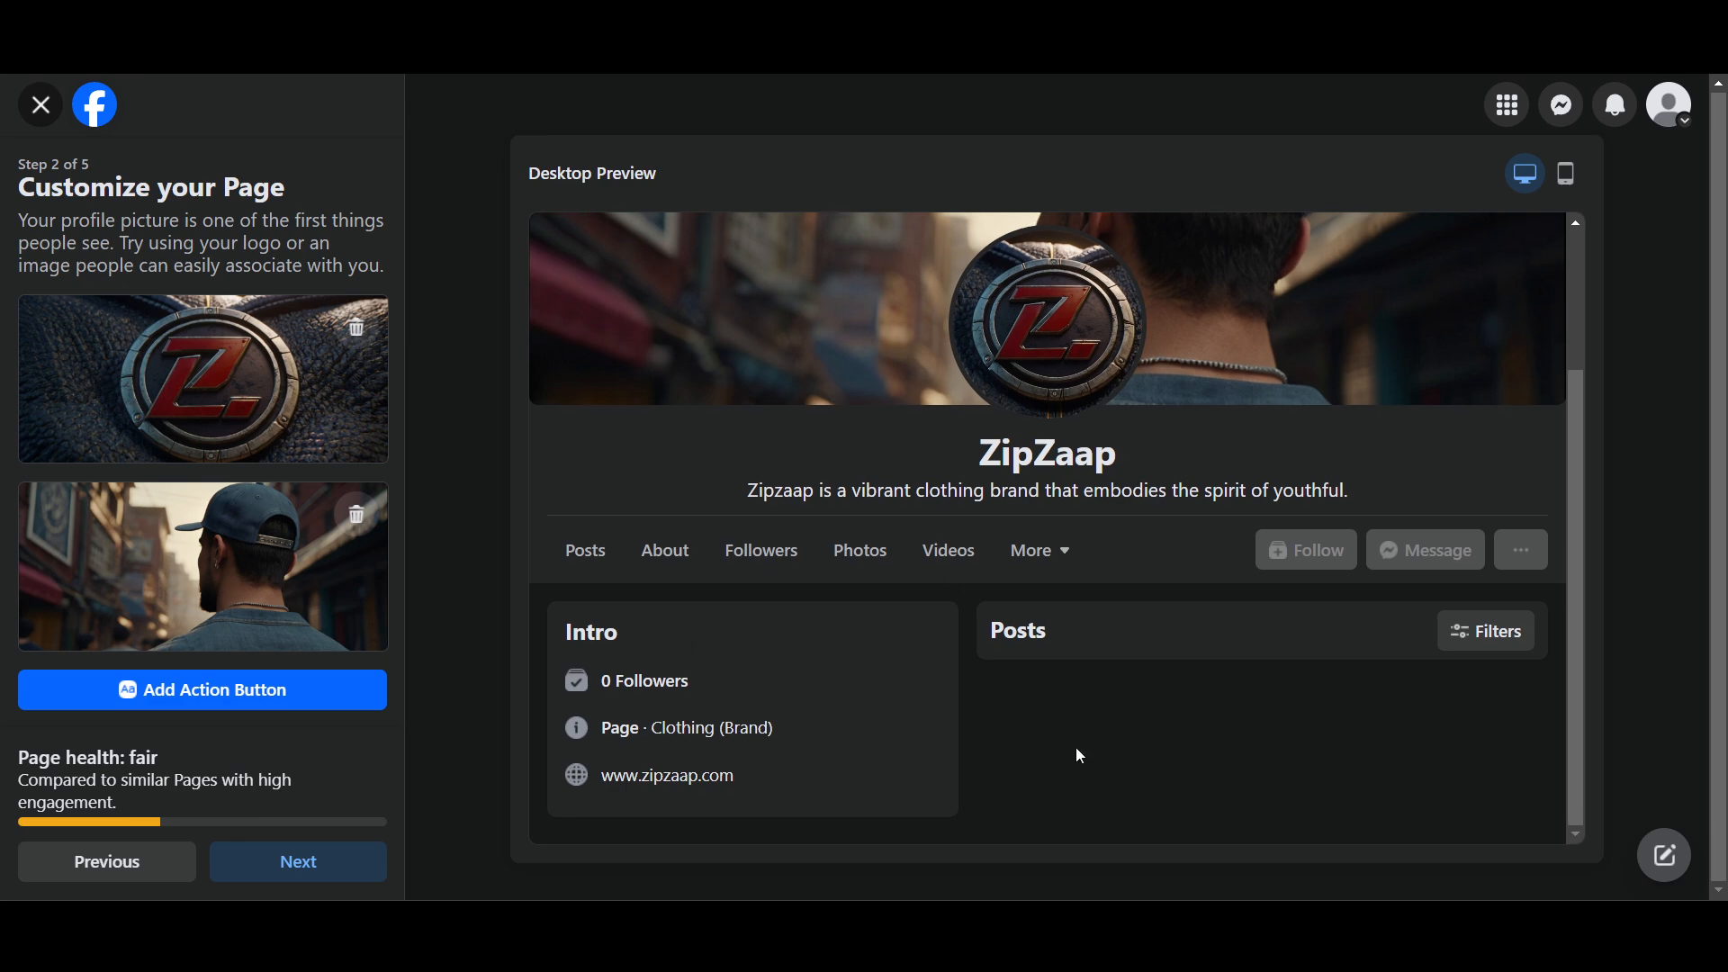
{"action": "left_click", "coordinate": [294, 877]}
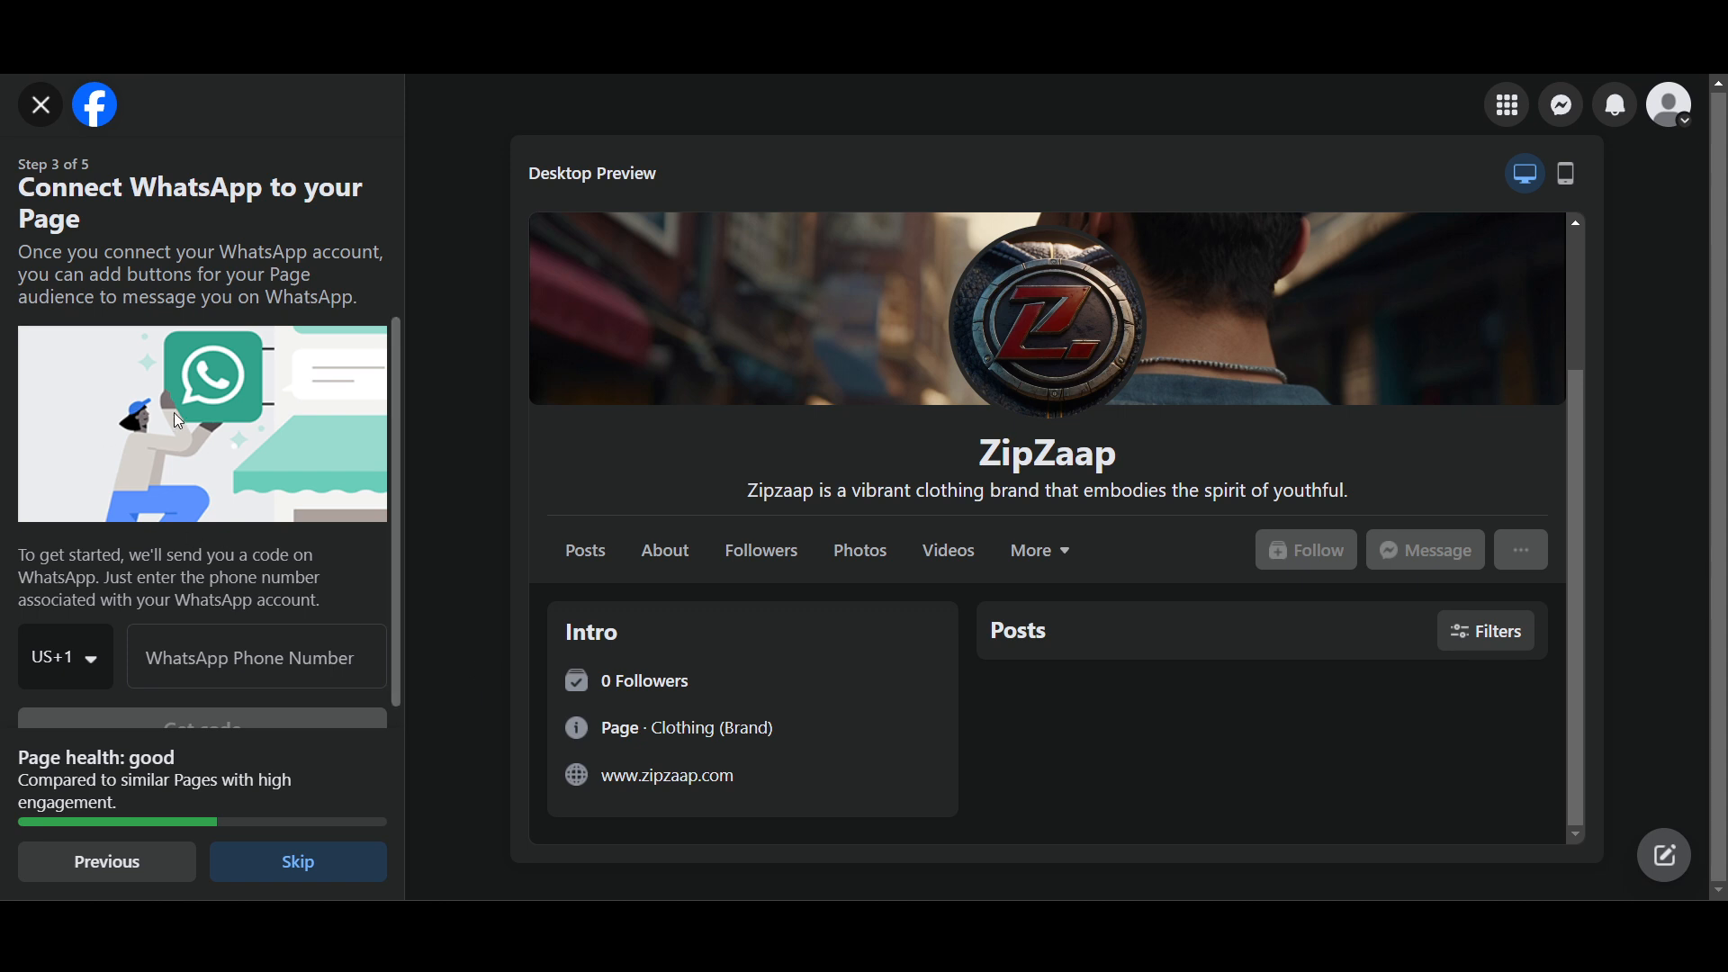
Look over the WhatsApp connection form, leave the phone number empty, and skip connecting WhatsApp.
{"action": "scroll", "coordinate": [177, 419], "scroll_direction": "down", "scroll_amount": 1}
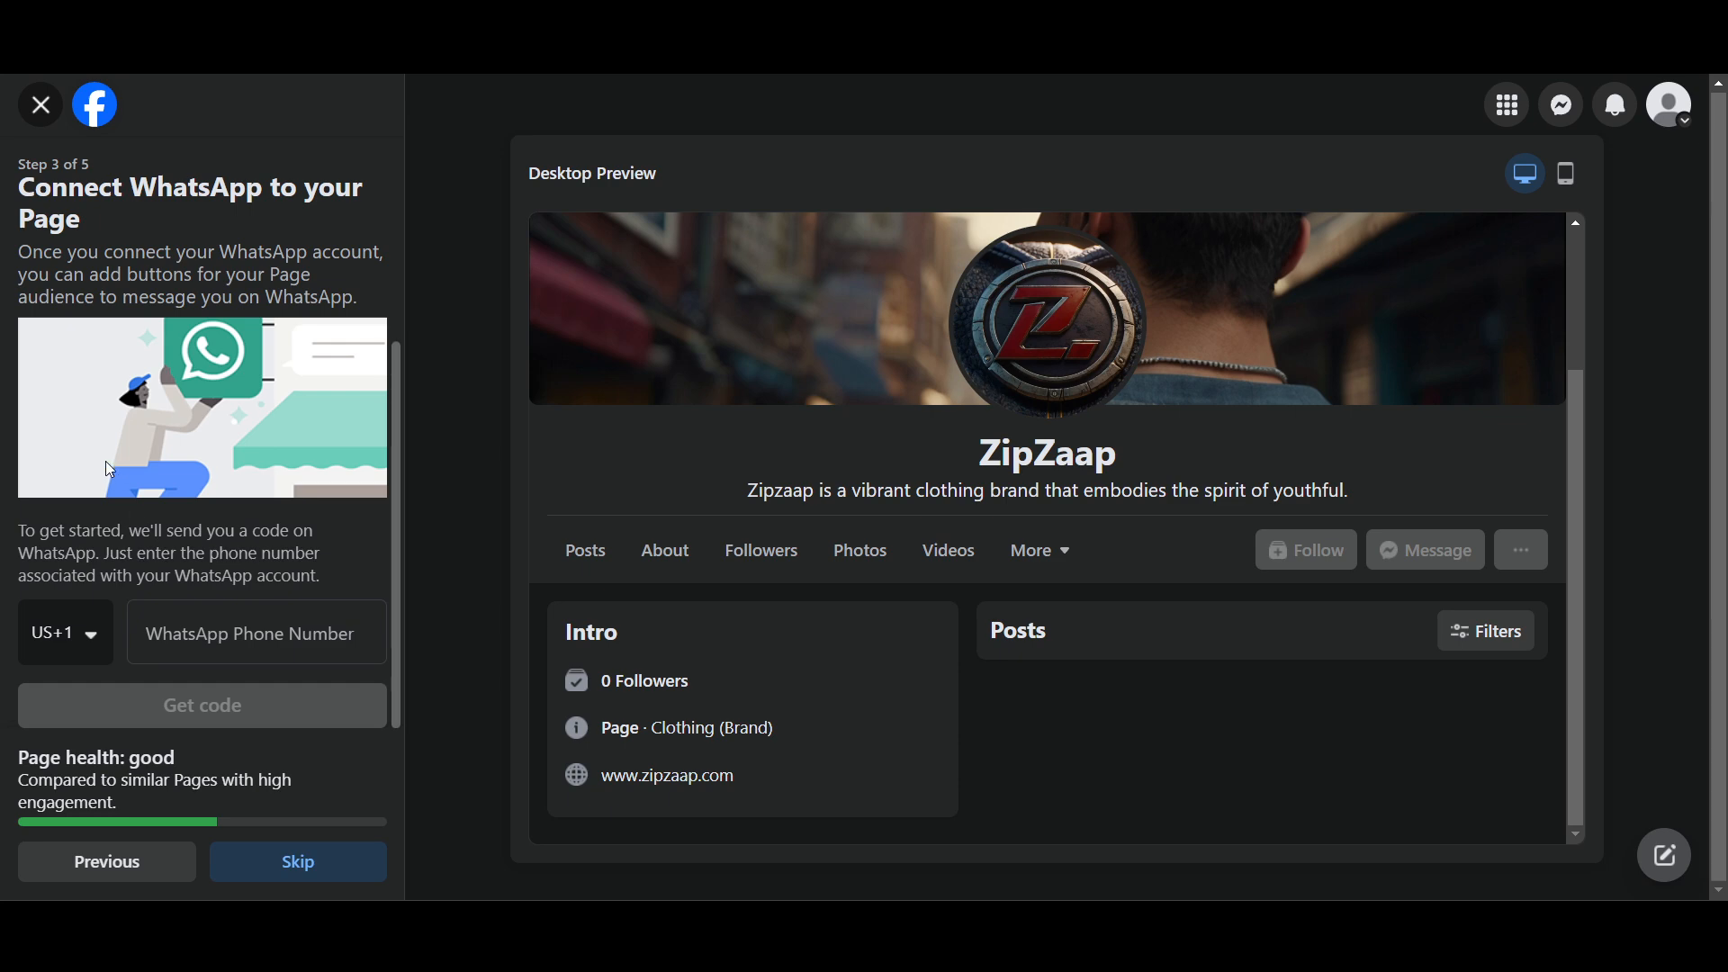
{"action": "left_click", "coordinate": [194, 620]}
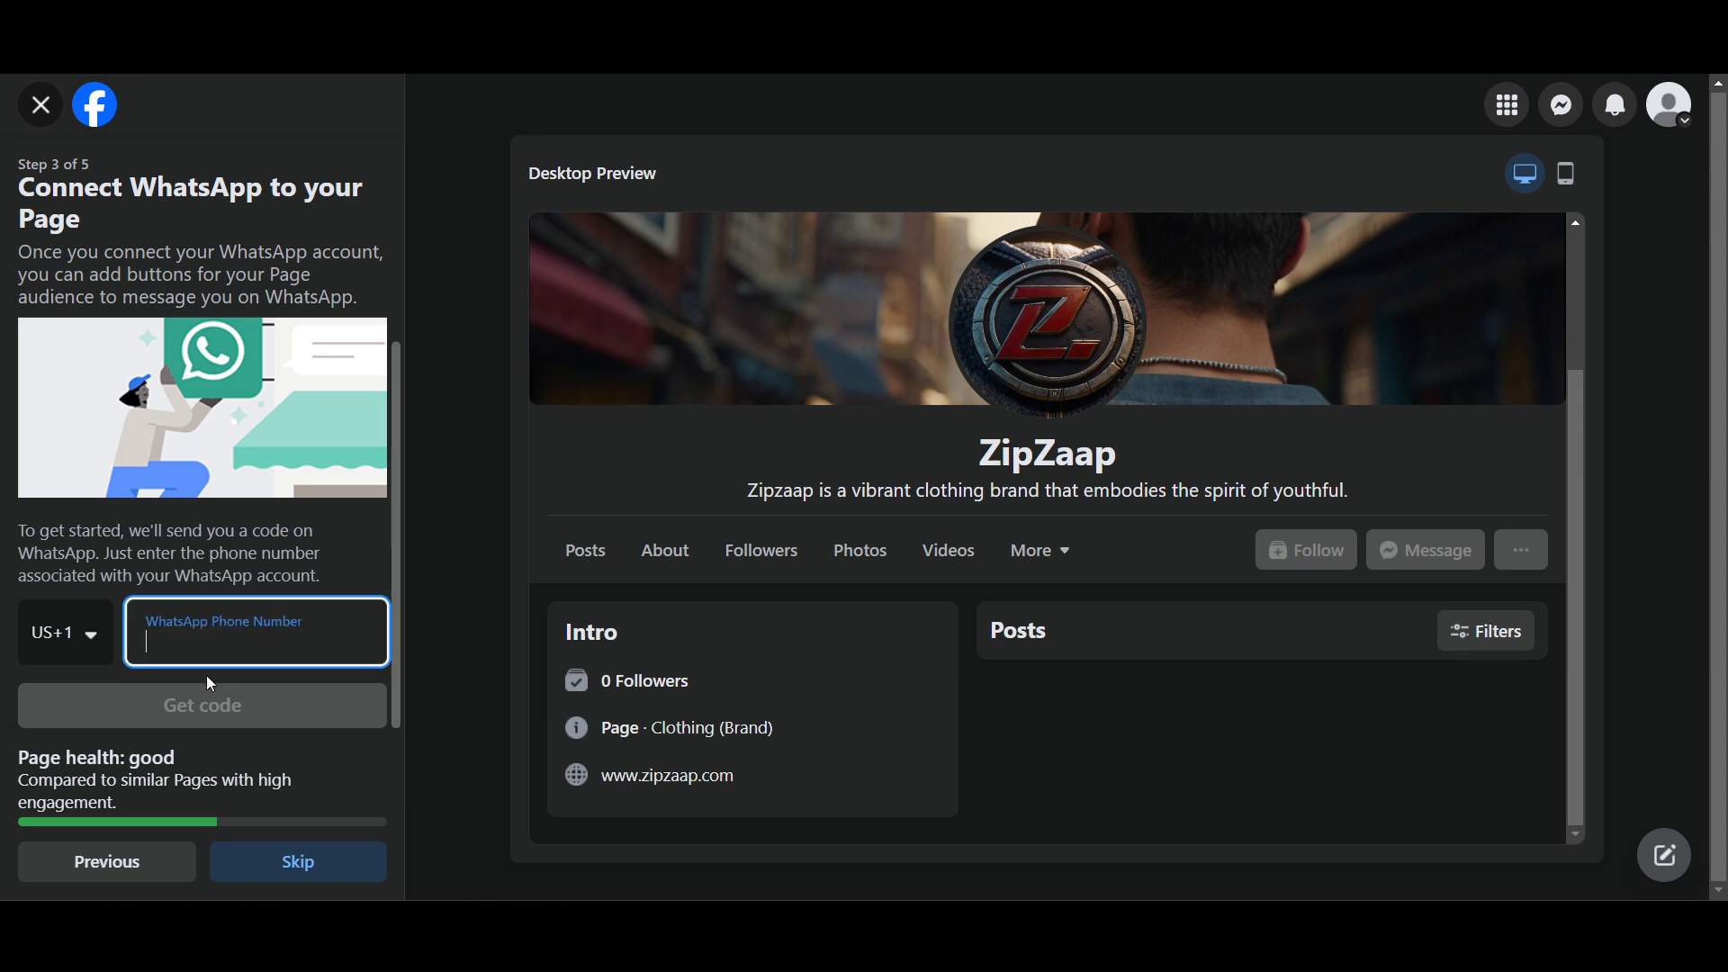
{"action": "left_click", "coordinate": [173, 695]}
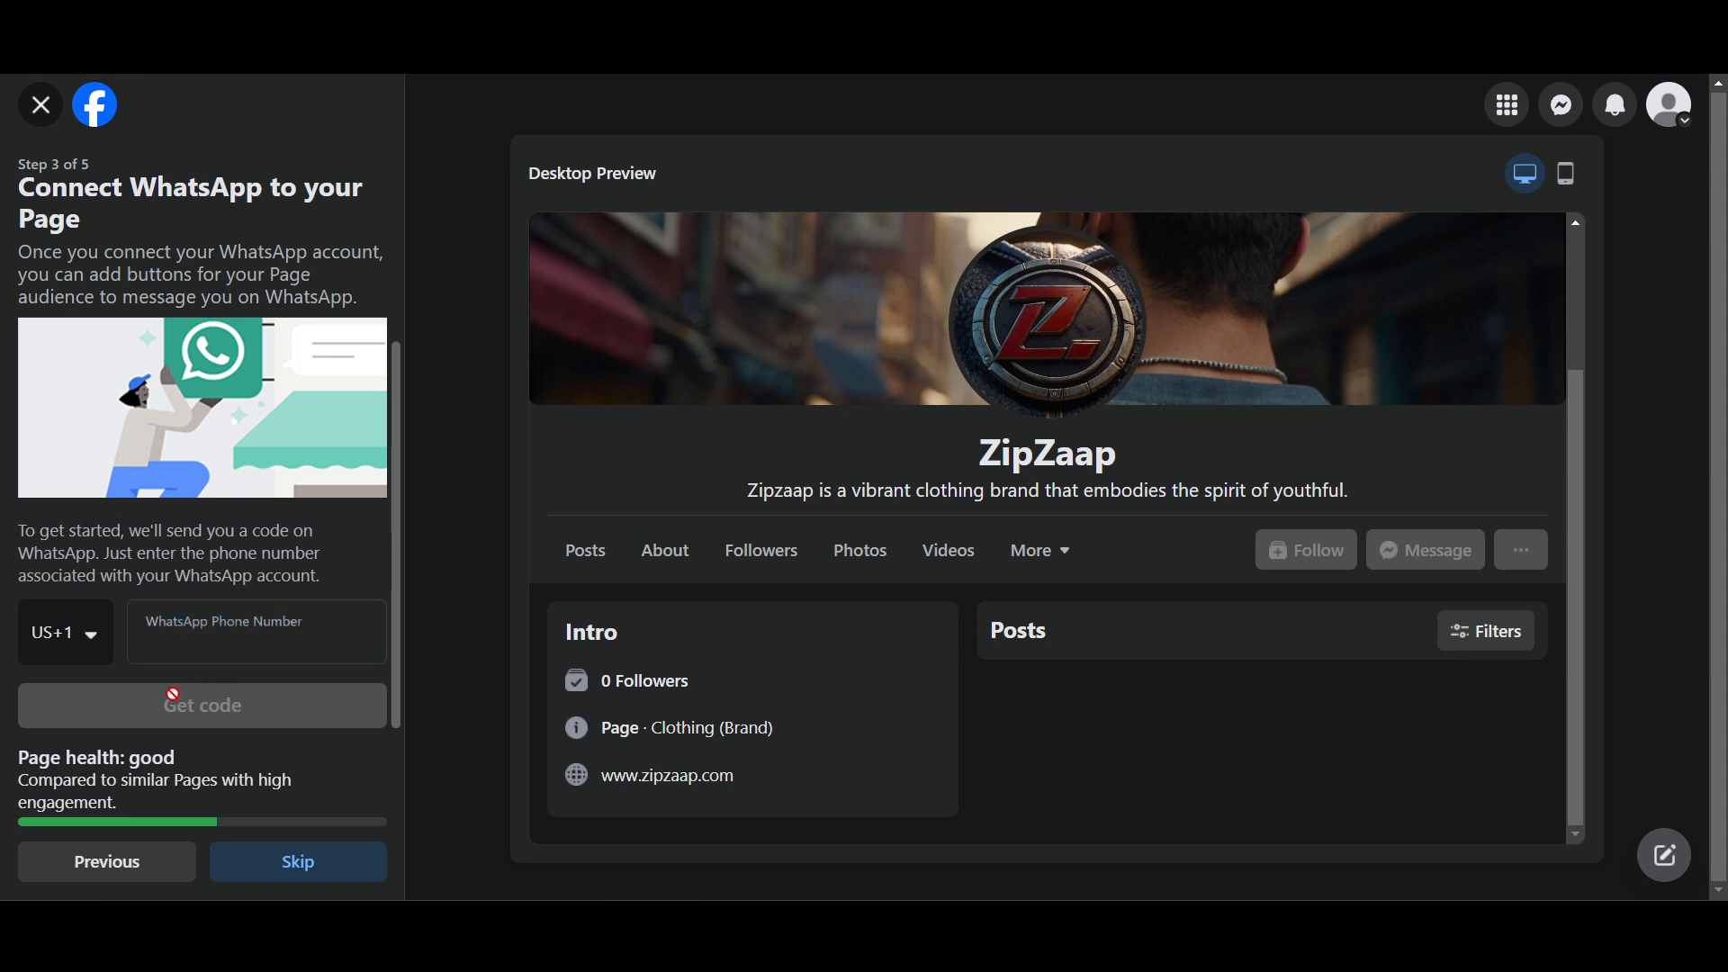
{"action": "left_click", "coordinate": [280, 865]}
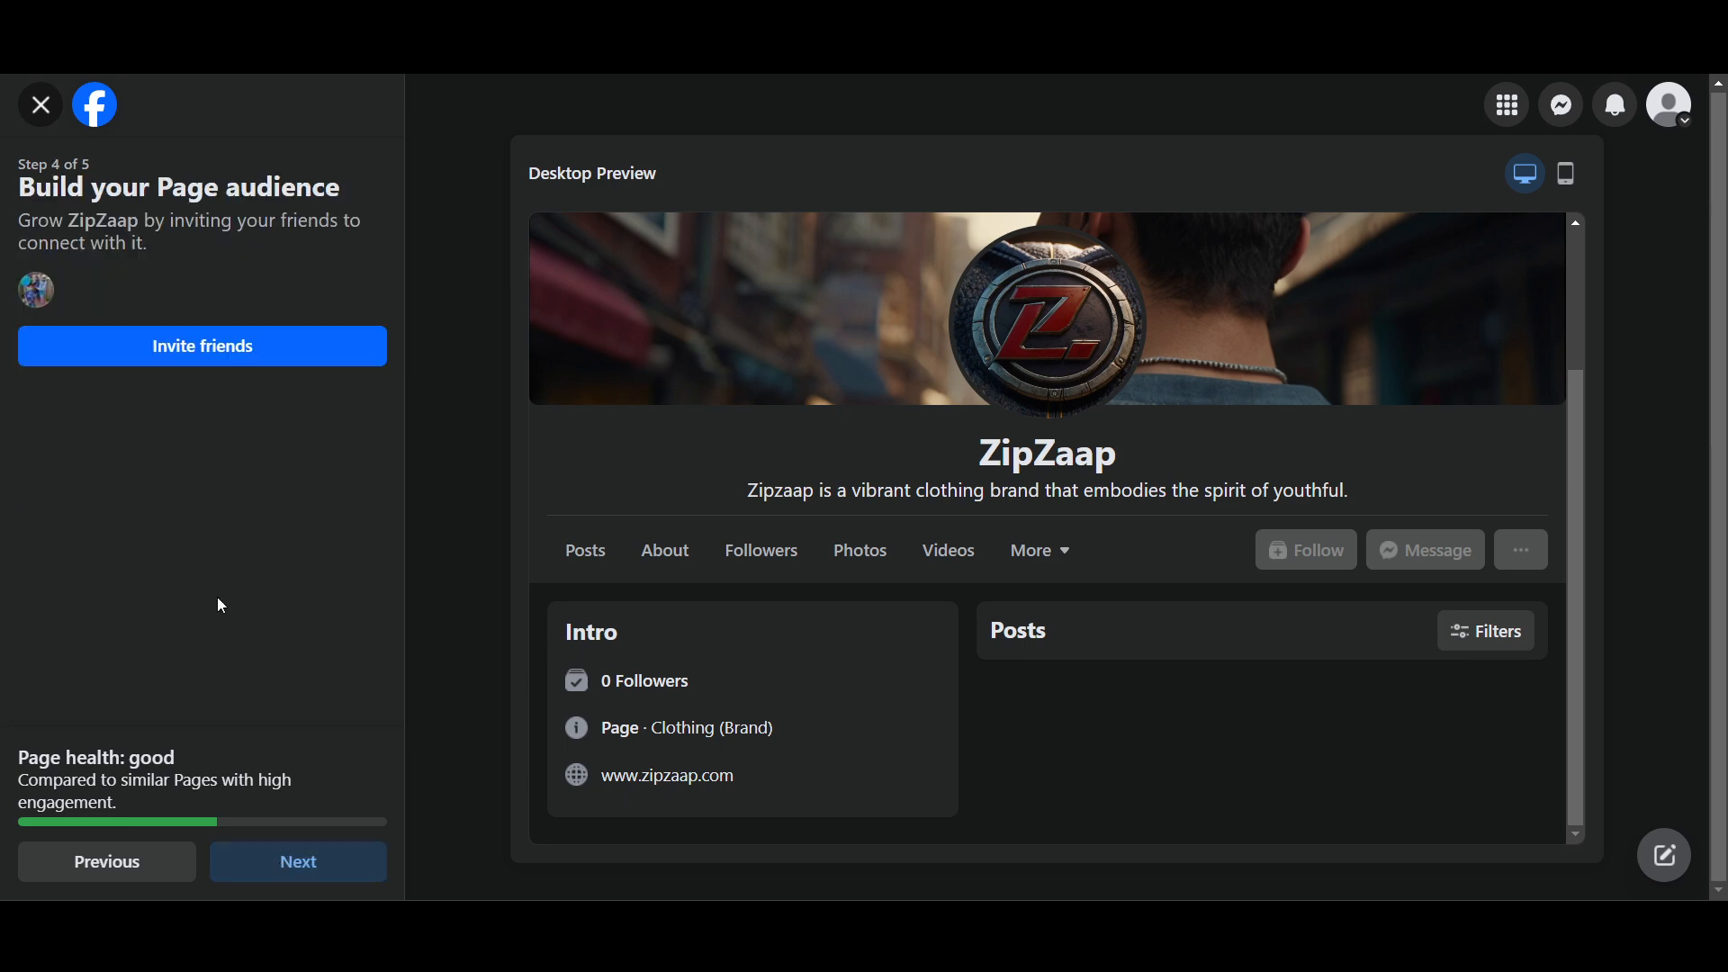
Invite the listed friend to connect with the ZipZaap Page and continue to the final setup step.
{"action": "left_click", "coordinate": [158, 345]}
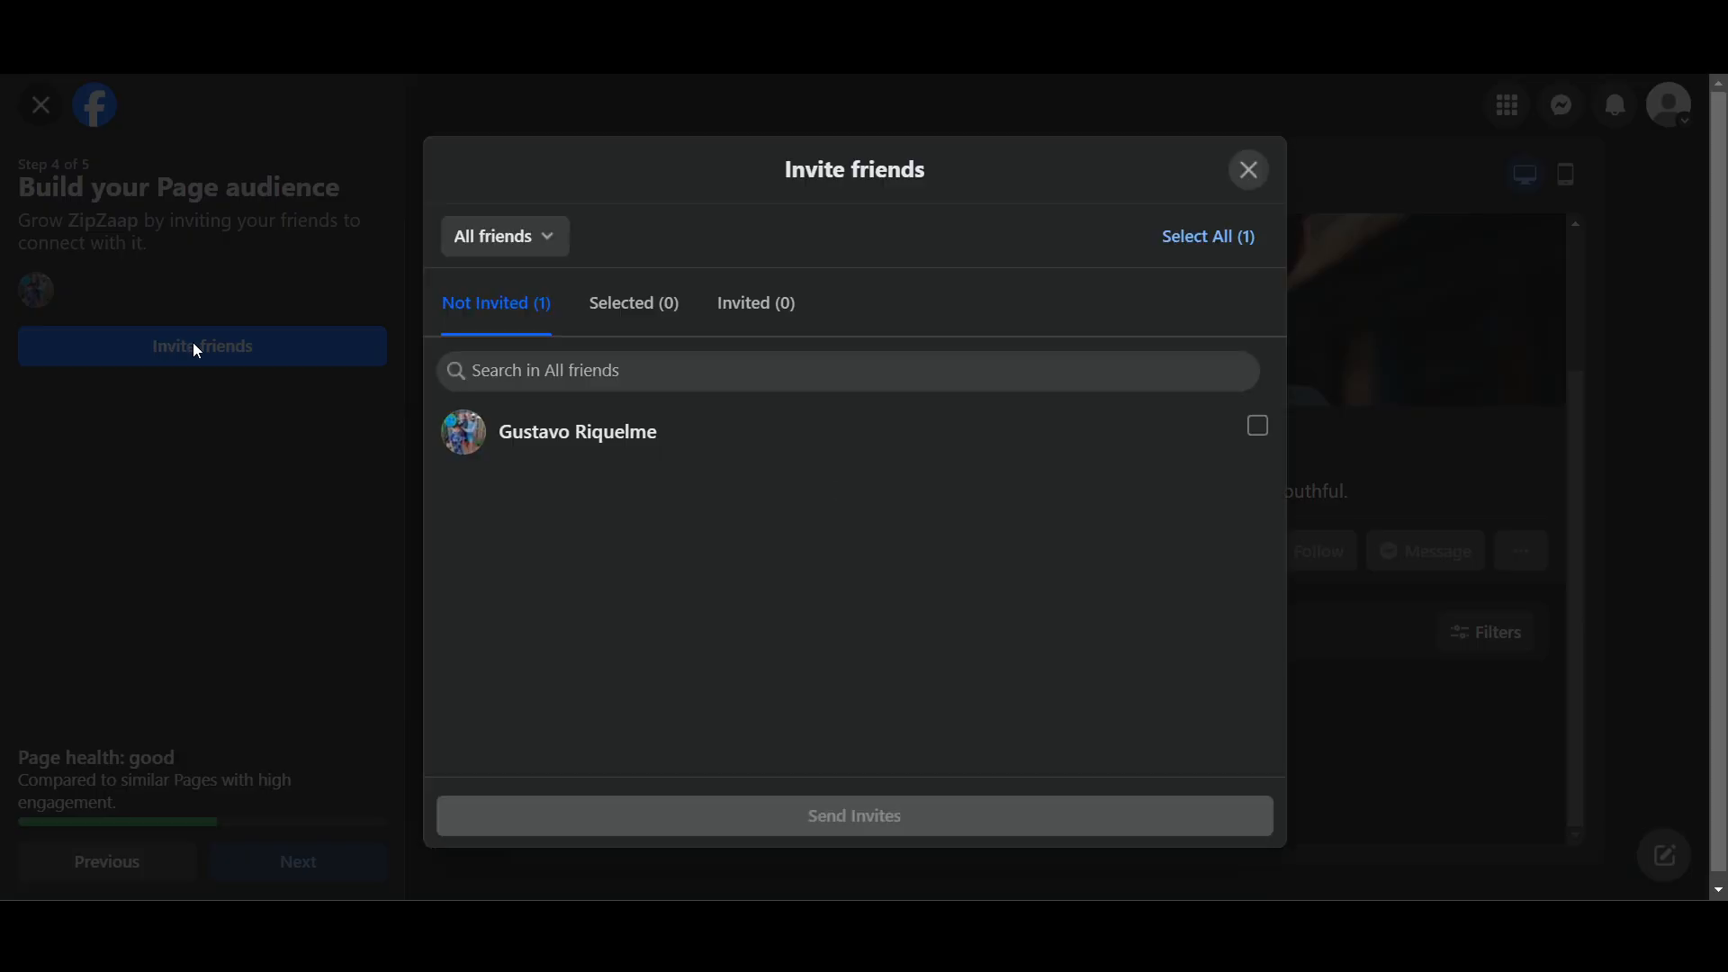
{"action": "left_click", "coordinate": [844, 451]}
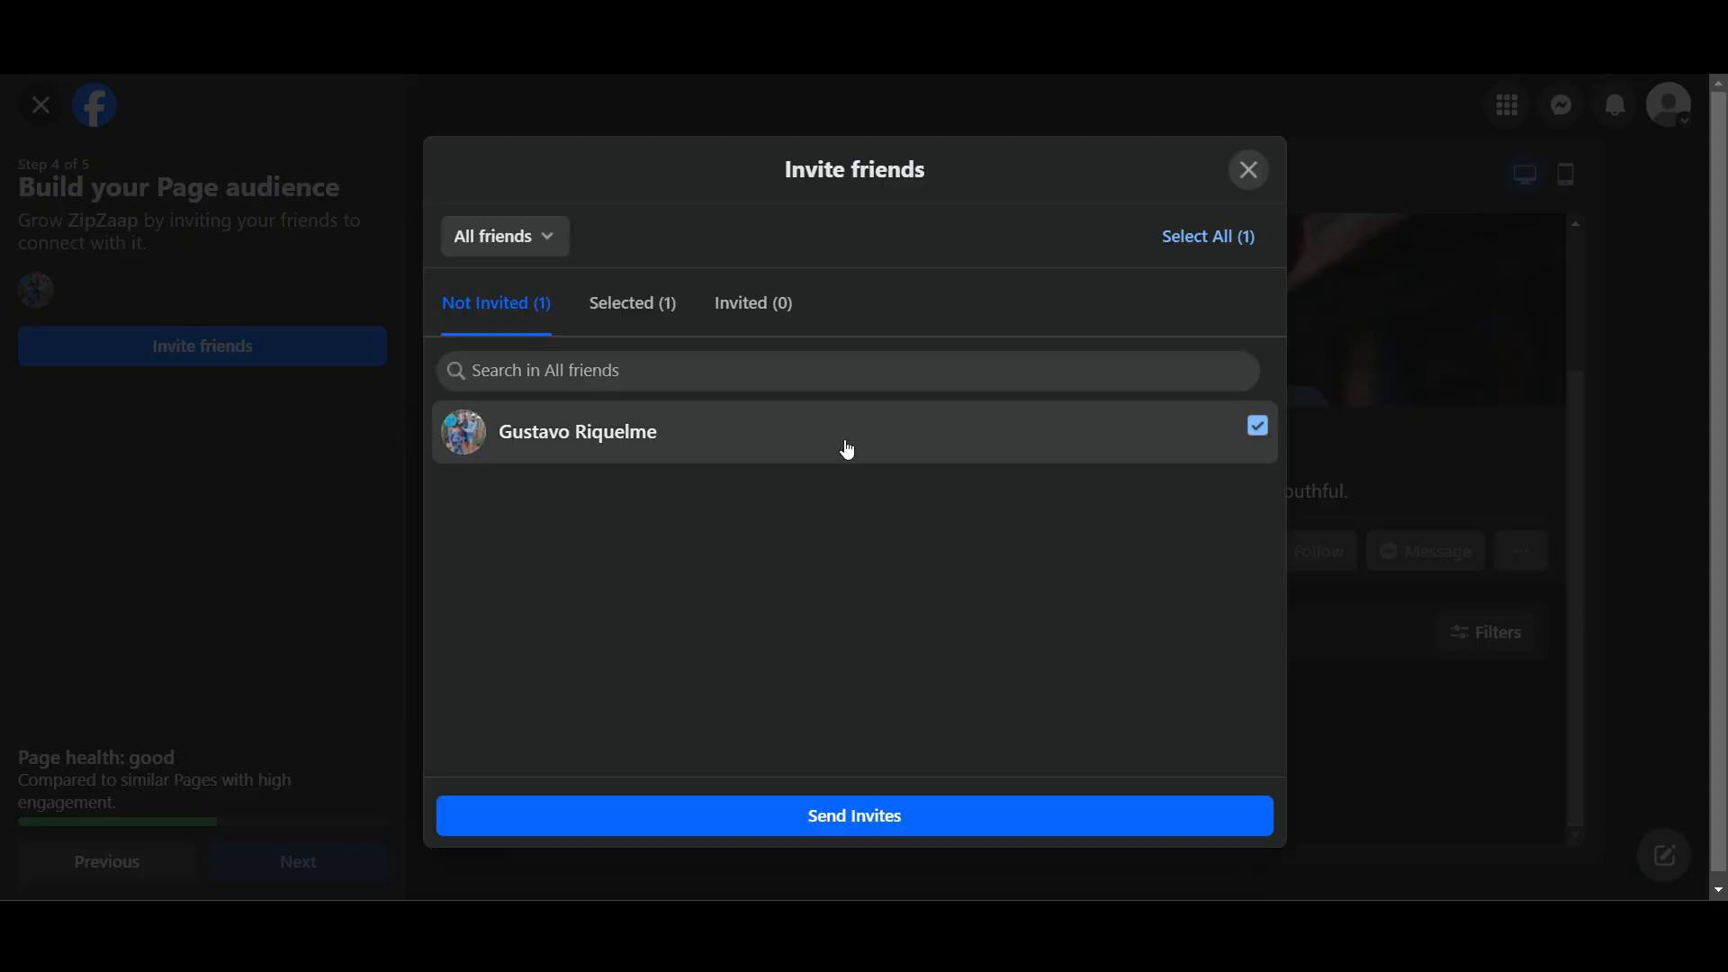
{"action": "left_click", "coordinate": [899, 817]}
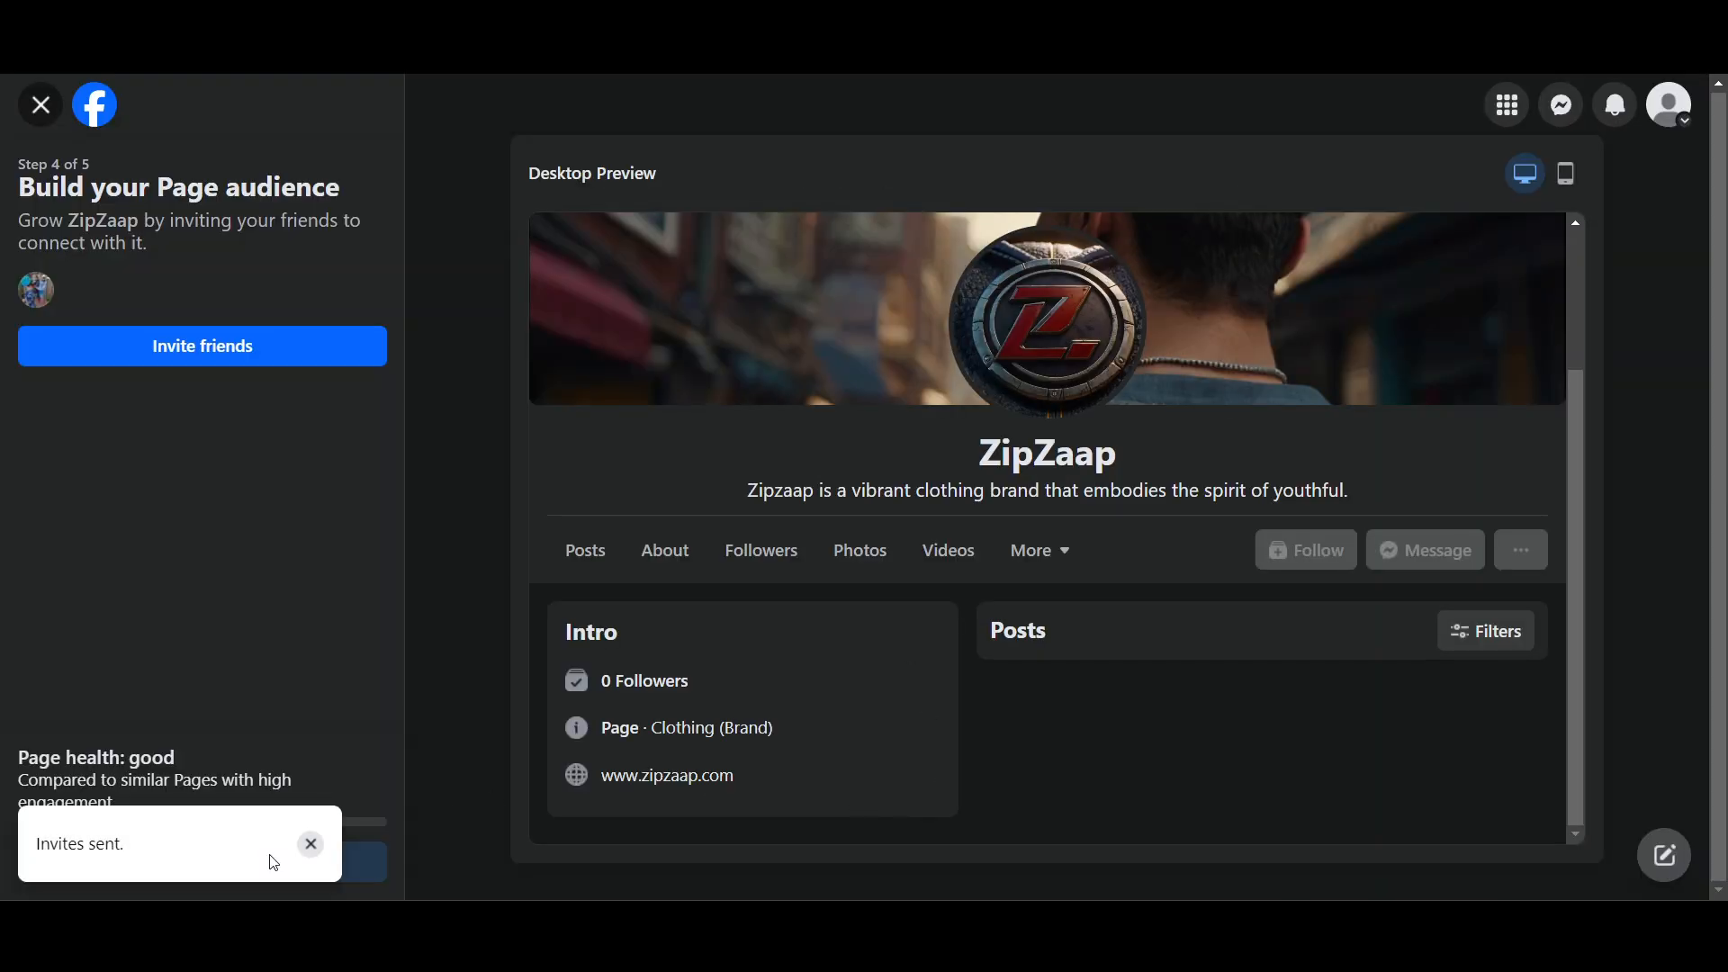
{"action": "left_click", "coordinate": [306, 844]}
{"action": "left_click", "coordinate": [293, 878]}
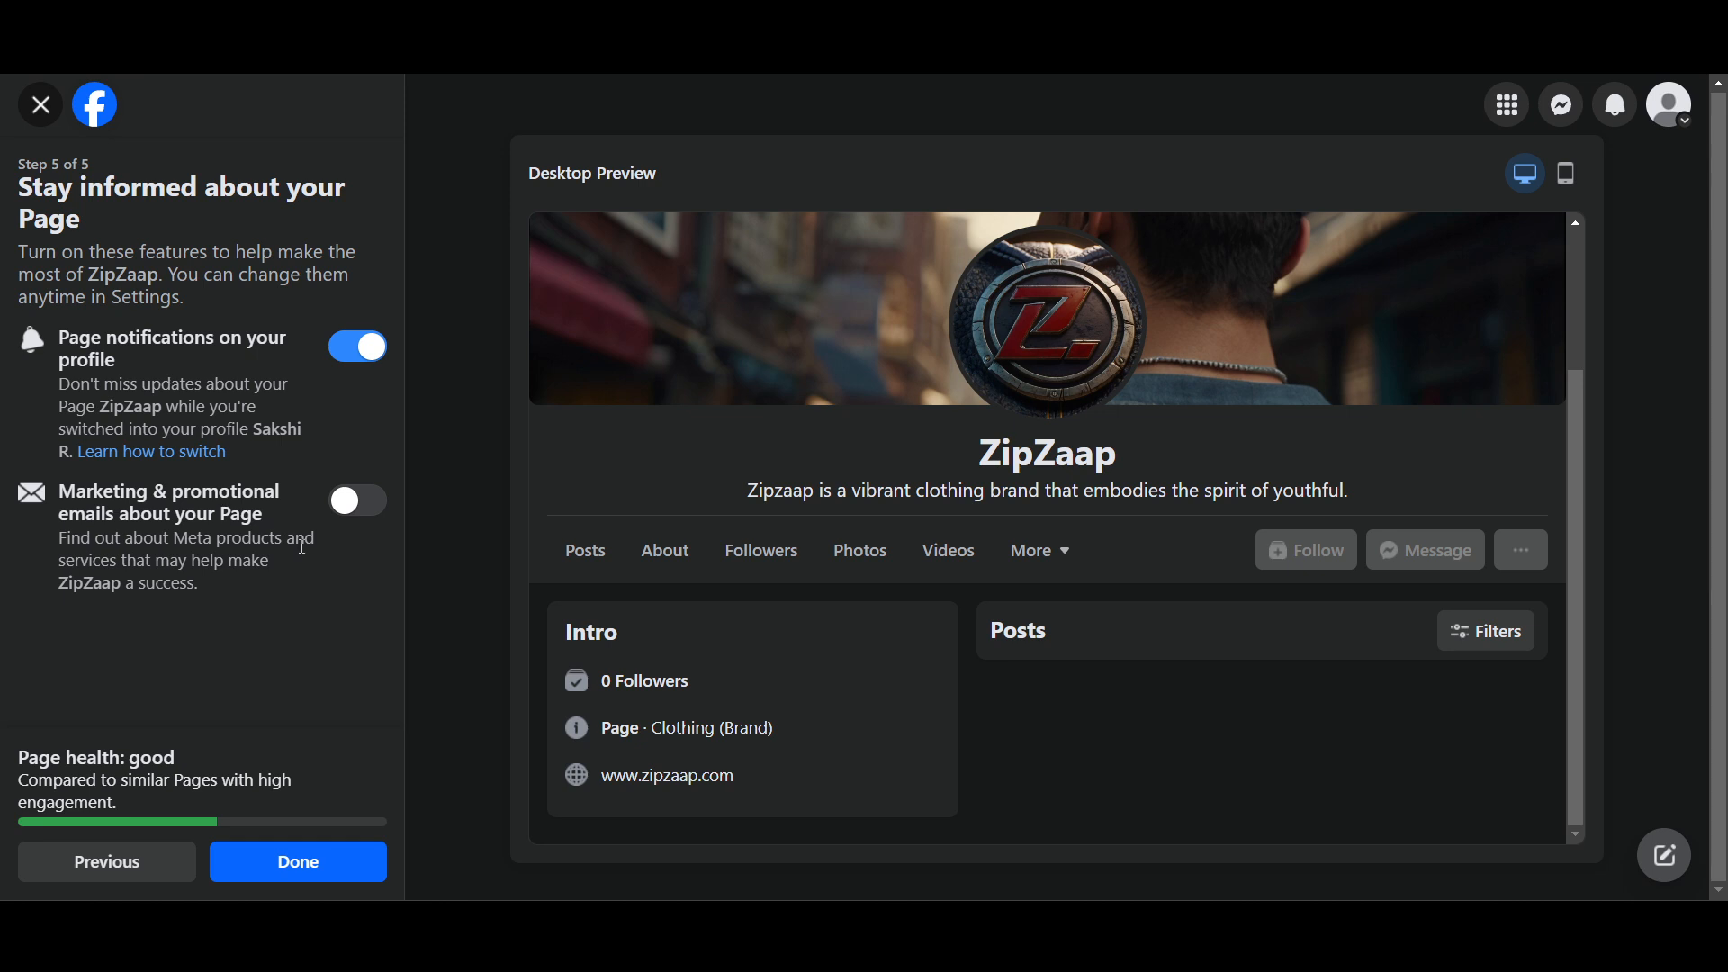
Finish the Page setup, dismissing the browser notification request and declining the welcome tour.
{"action": "left_click", "coordinate": [300, 850]}
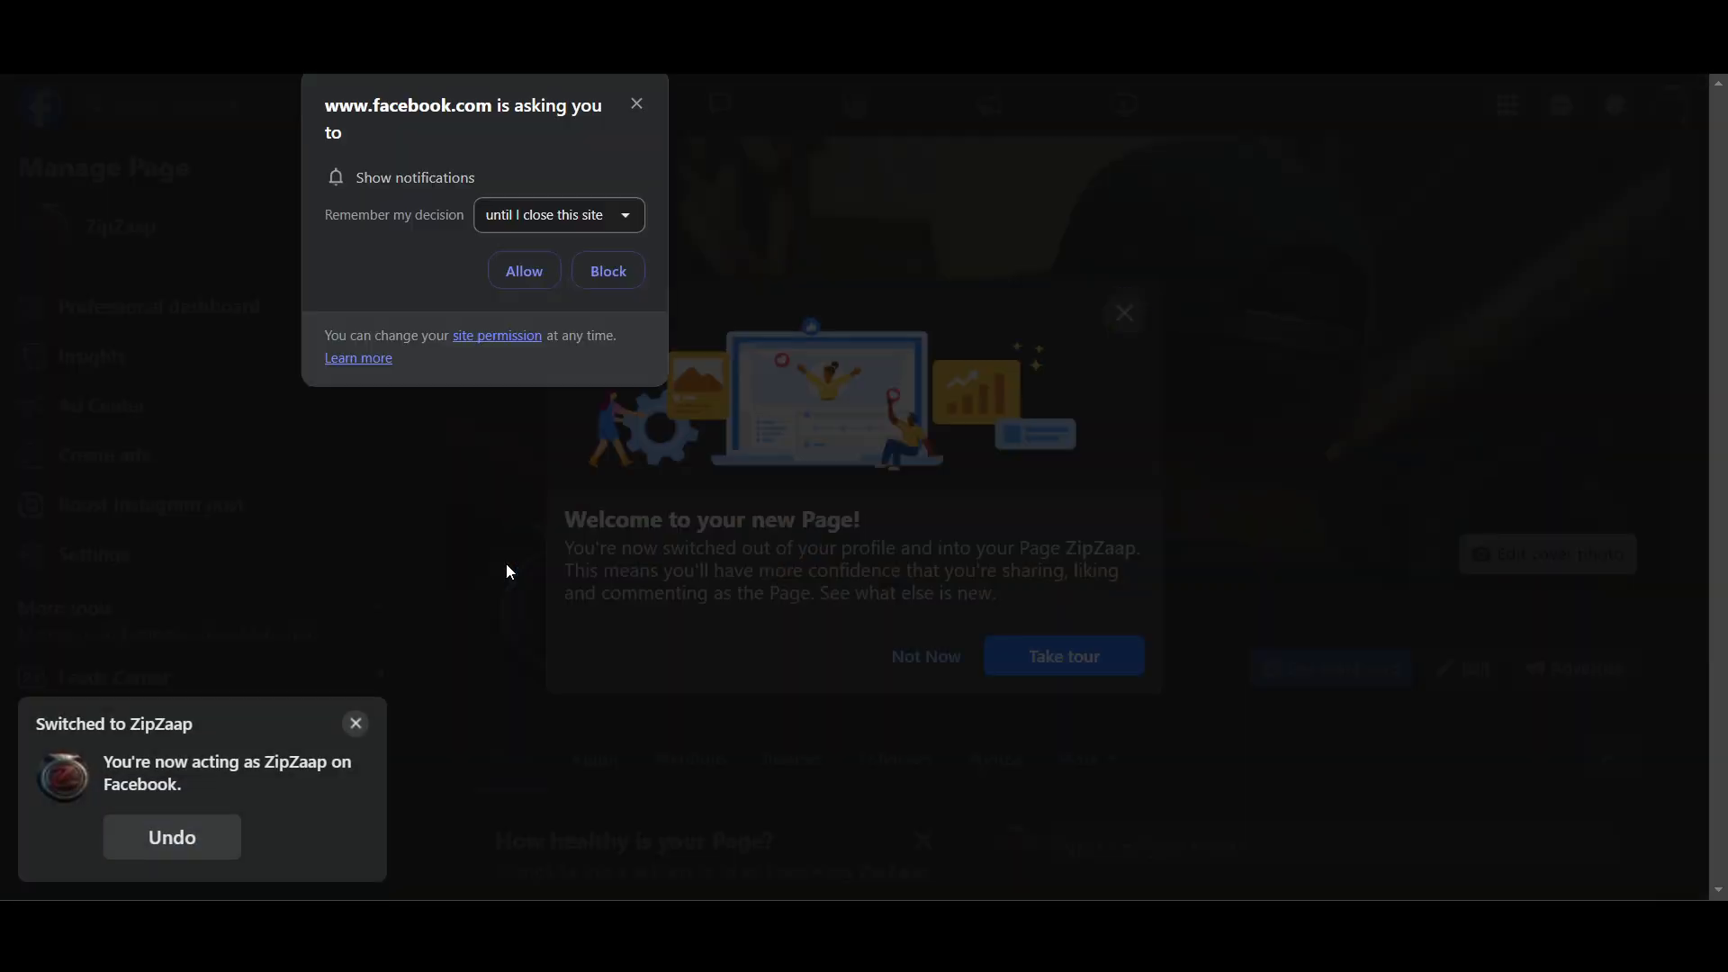
{"action": "left_click", "coordinate": [639, 103]}
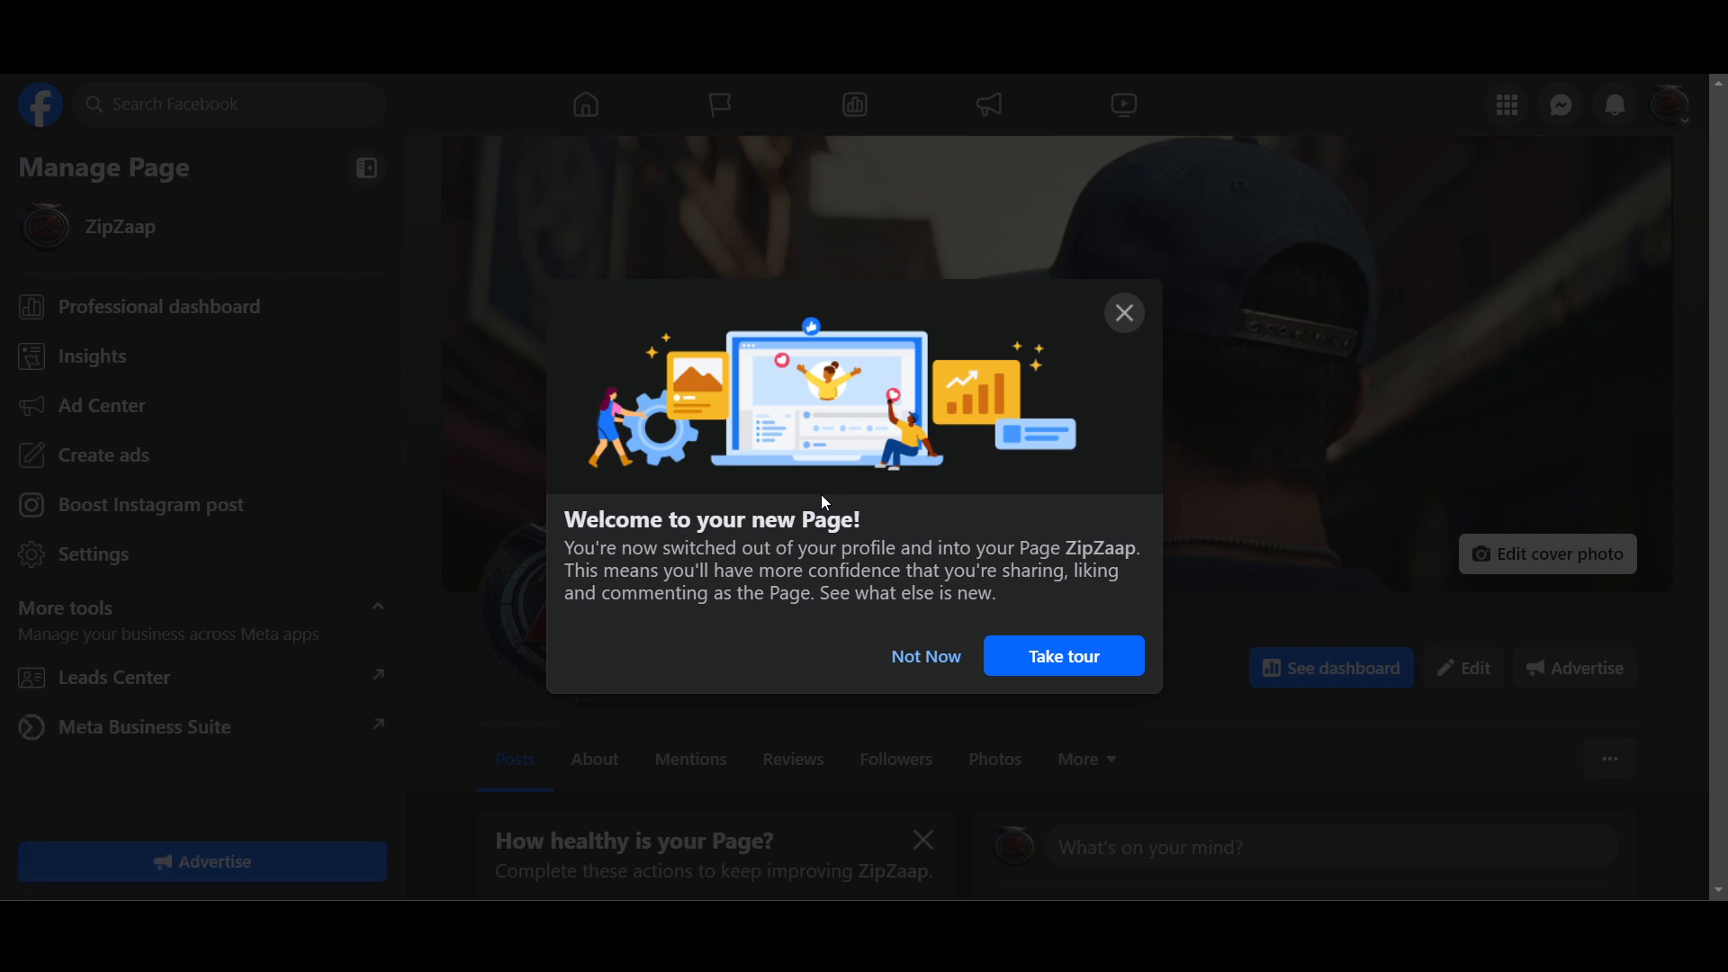
{"action": "left_click", "coordinate": [940, 669]}
Look over the new ZipZaap Page and open its professional dashboard.
{"action": "scroll", "coordinate": [1098, 699], "scroll_direction": "down", "scroll_amount": 4}
{"action": "scroll", "coordinate": [1260, 585], "scroll_direction": "up", "scroll_amount": 2}
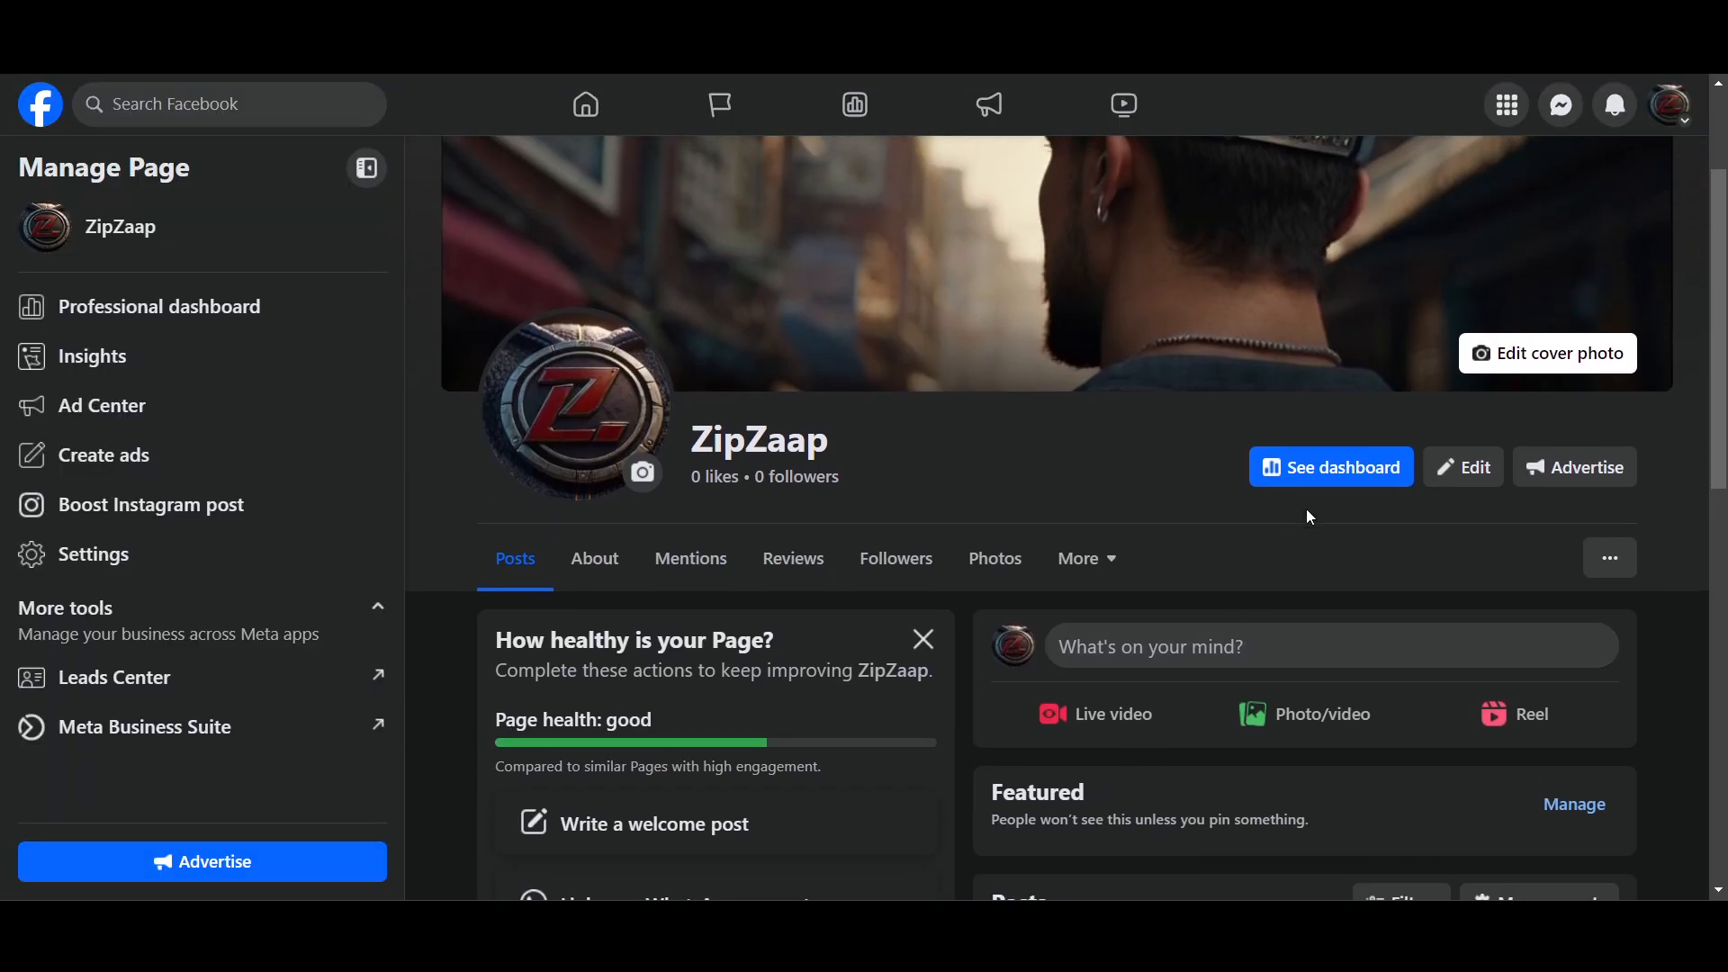
{"action": "scroll", "coordinate": [781, 423], "scroll_direction": "up", "scroll_amount": 2}
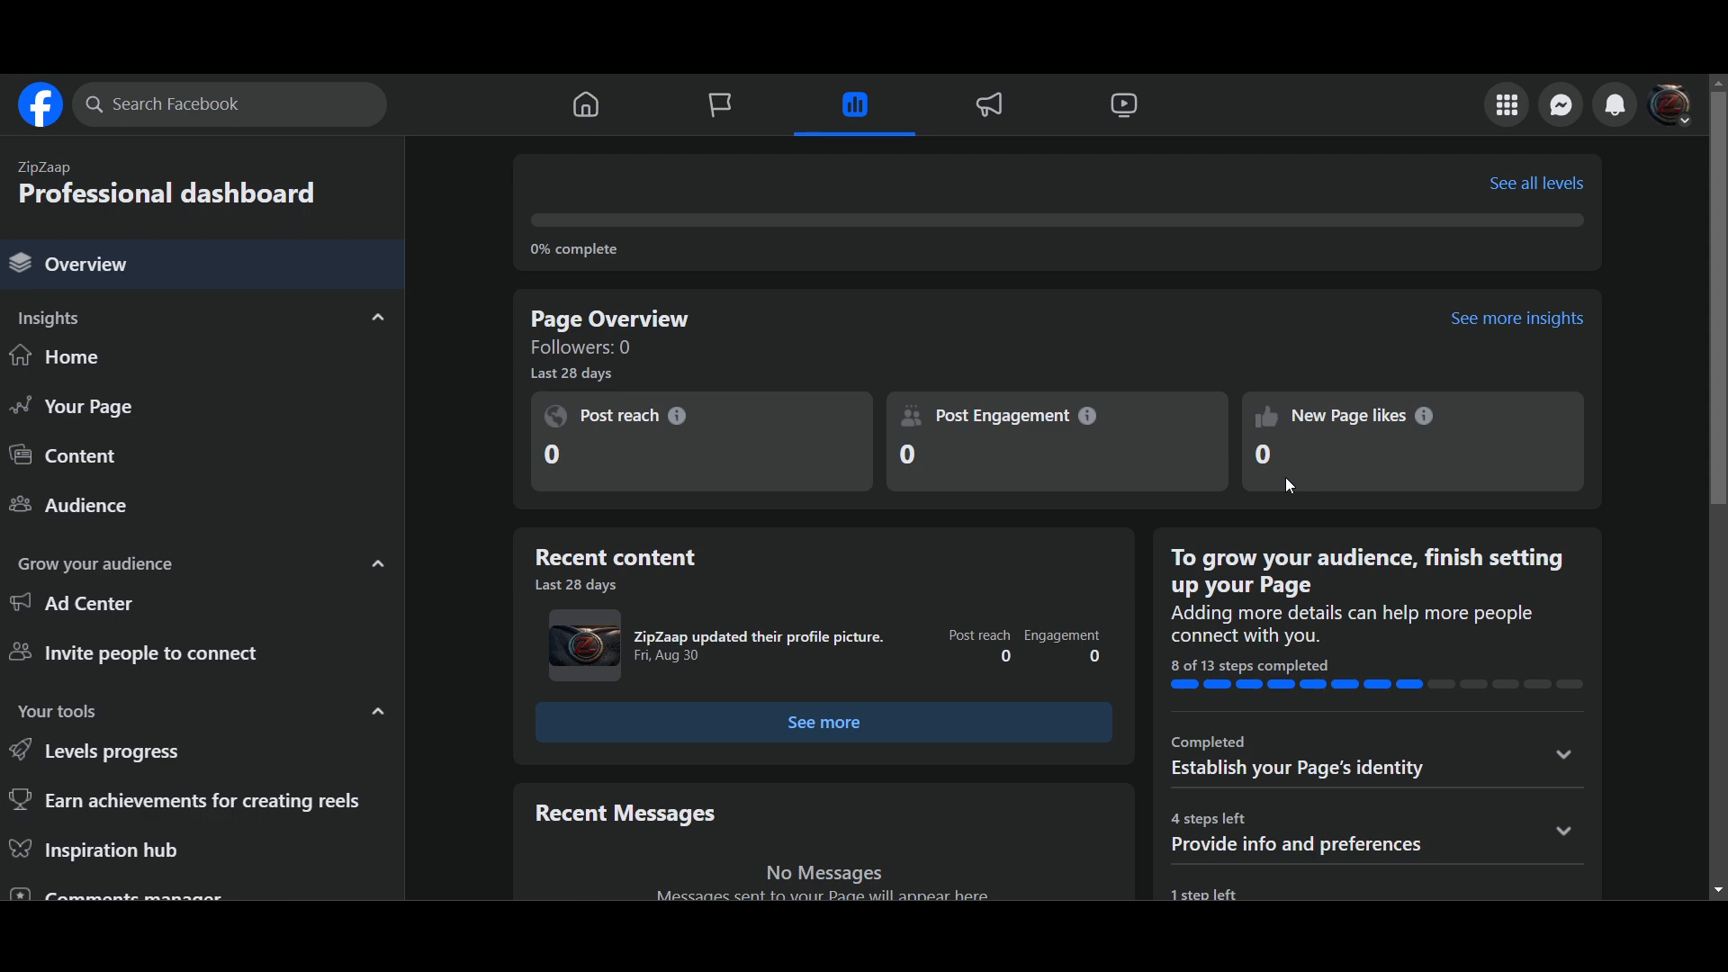
Examine the dashboard overview, including recent content, messages, remaining setup steps, the New Pages guide and frequently asked questions.
{"action": "scroll", "coordinate": [1263, 630], "scroll_direction": "down", "scroll_amount": 1}
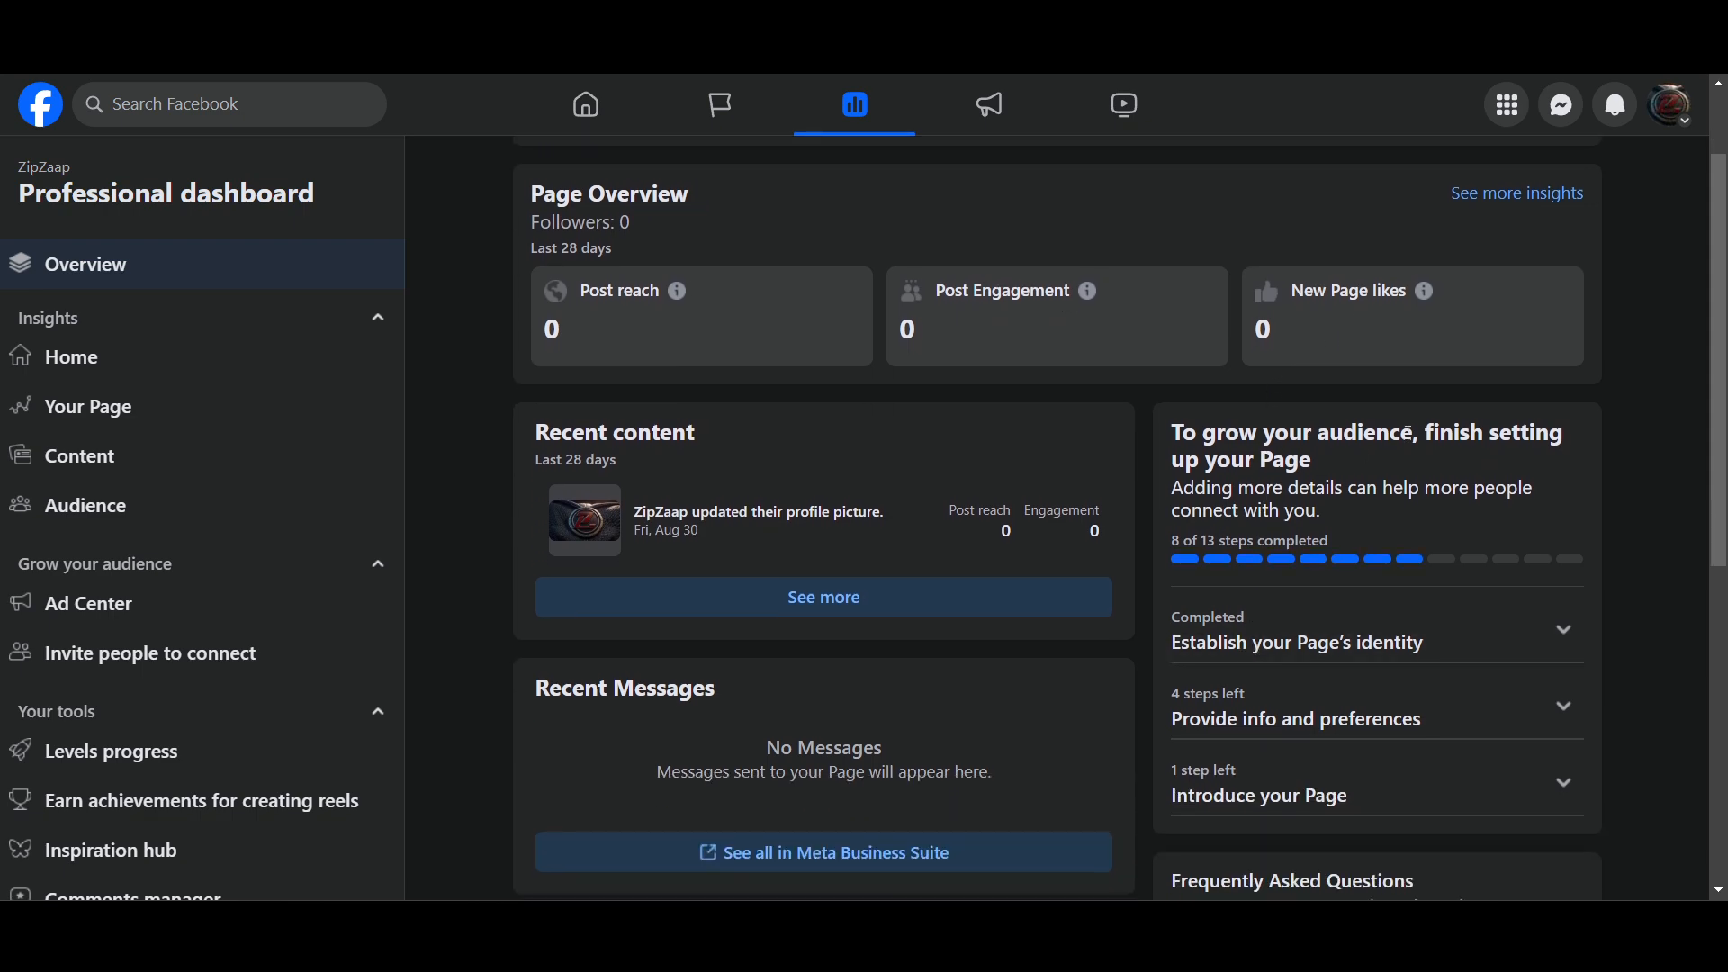
{"action": "scroll", "coordinate": [1257, 475], "scroll_direction": "down", "scroll_amount": 1}
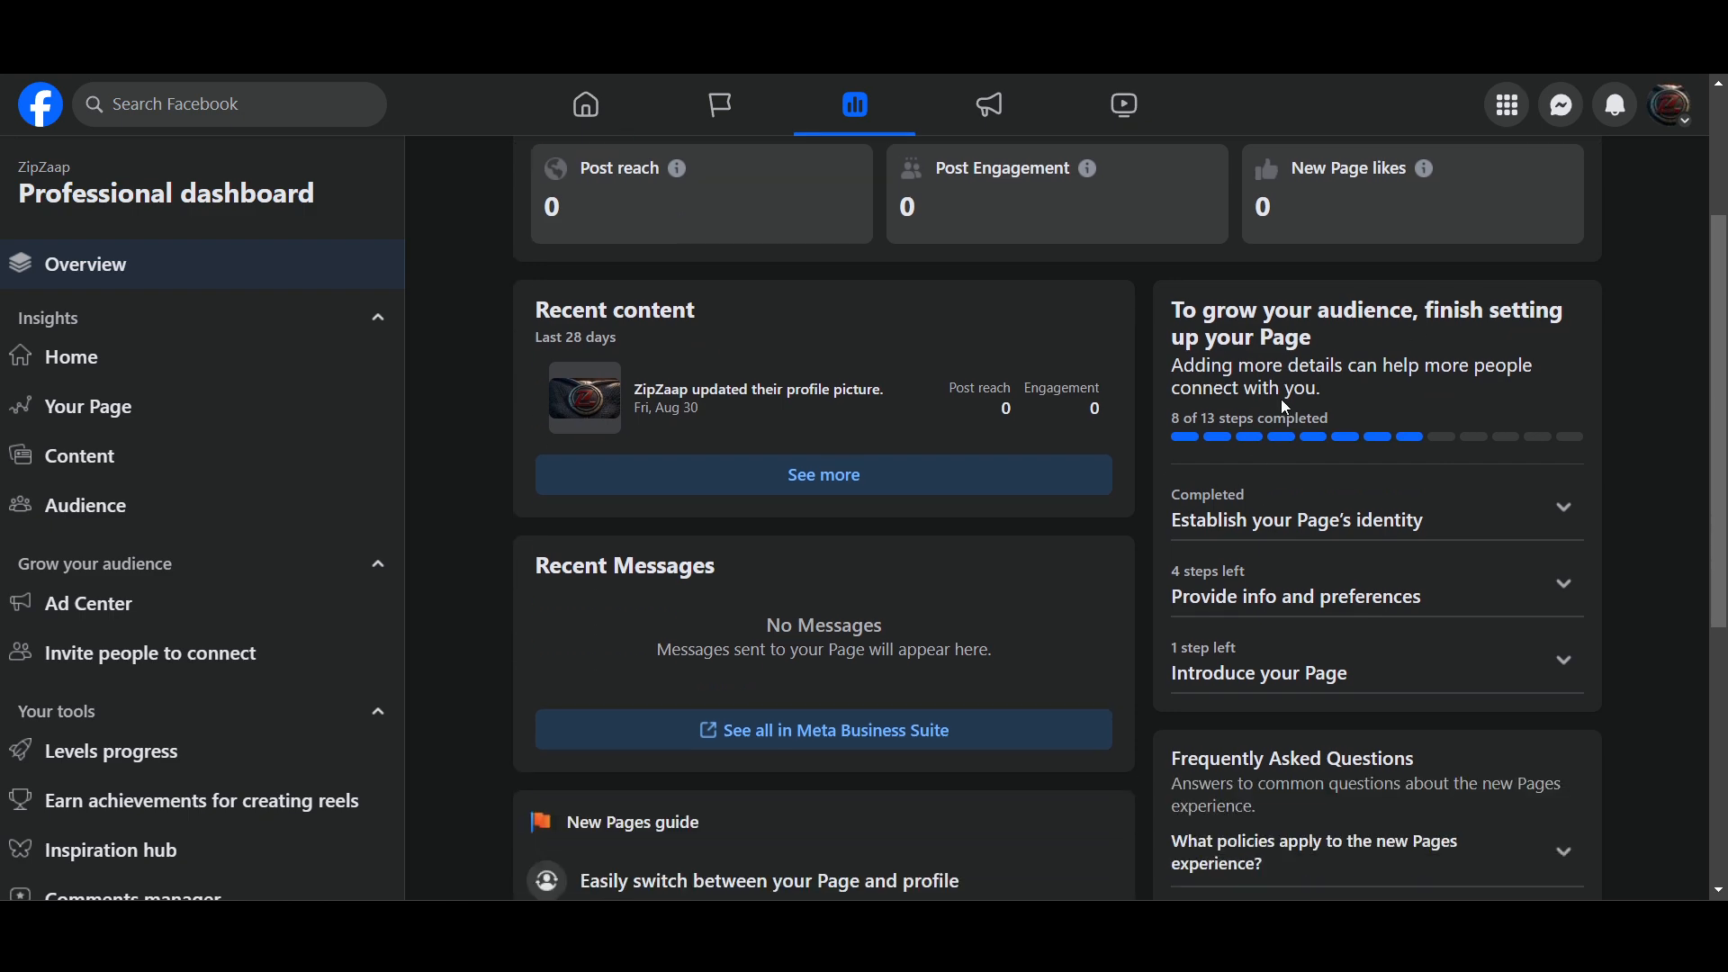
{"action": "scroll", "coordinate": [1266, 628], "scroll_direction": "down", "scroll_amount": 2}
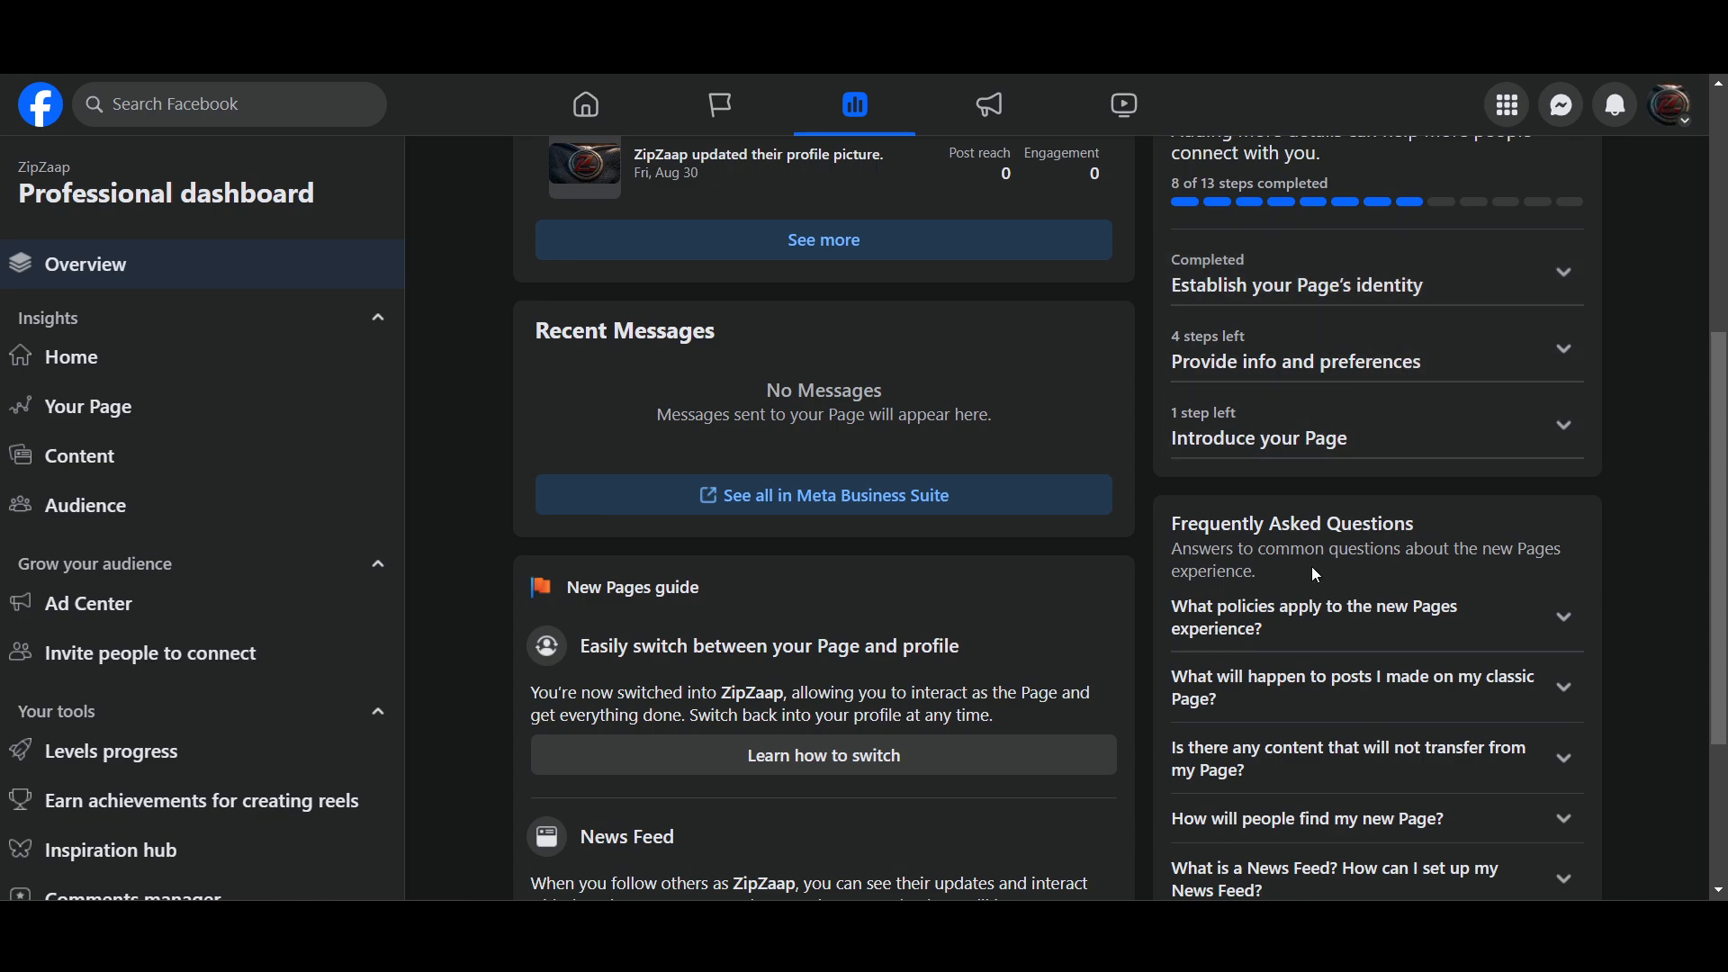
{"action": "scroll", "coordinate": [1260, 540], "scroll_direction": "down", "scroll_amount": 3}
{"action": "scroll", "coordinate": [127, 398], "scroll_direction": "up", "scroll_amount": 8}
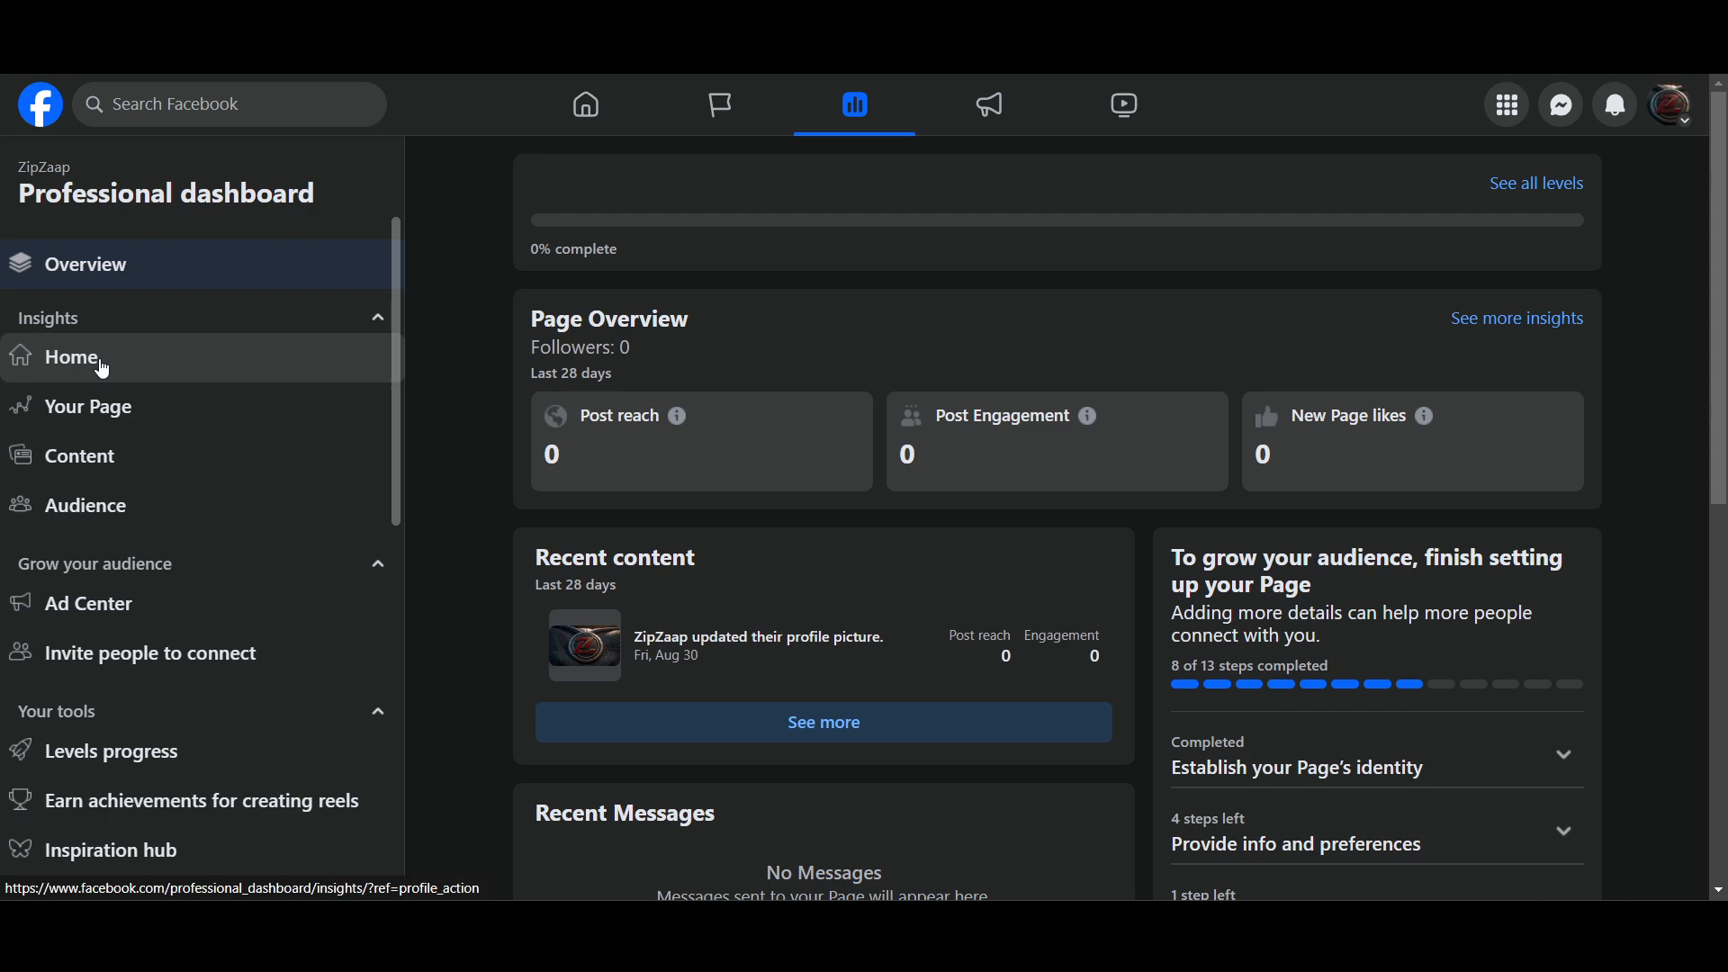
Open the Insights home of the dashboard and review the Page overview and top post sections.
{"action": "left_click", "coordinate": [103, 369]}
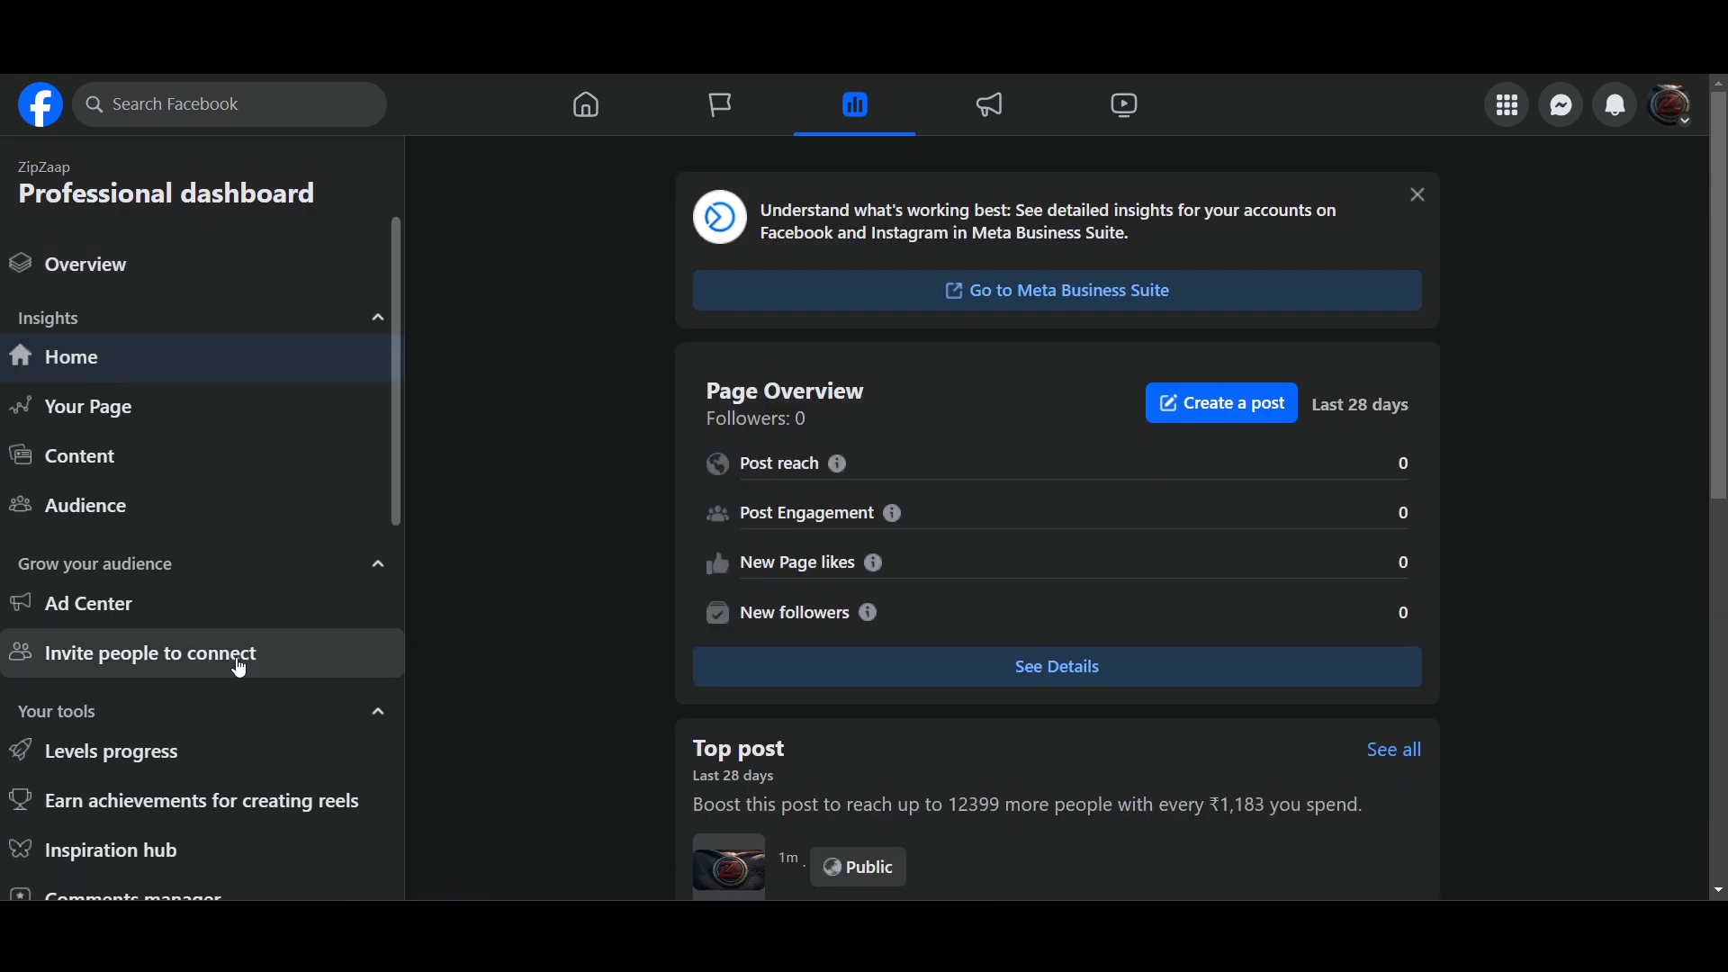
{"action": "scroll", "coordinate": [239, 668], "scroll_direction": "down", "scroll_amount": 3}
{"action": "scroll", "coordinate": [235, 663], "scroll_direction": "up", "scroll_amount": 3}
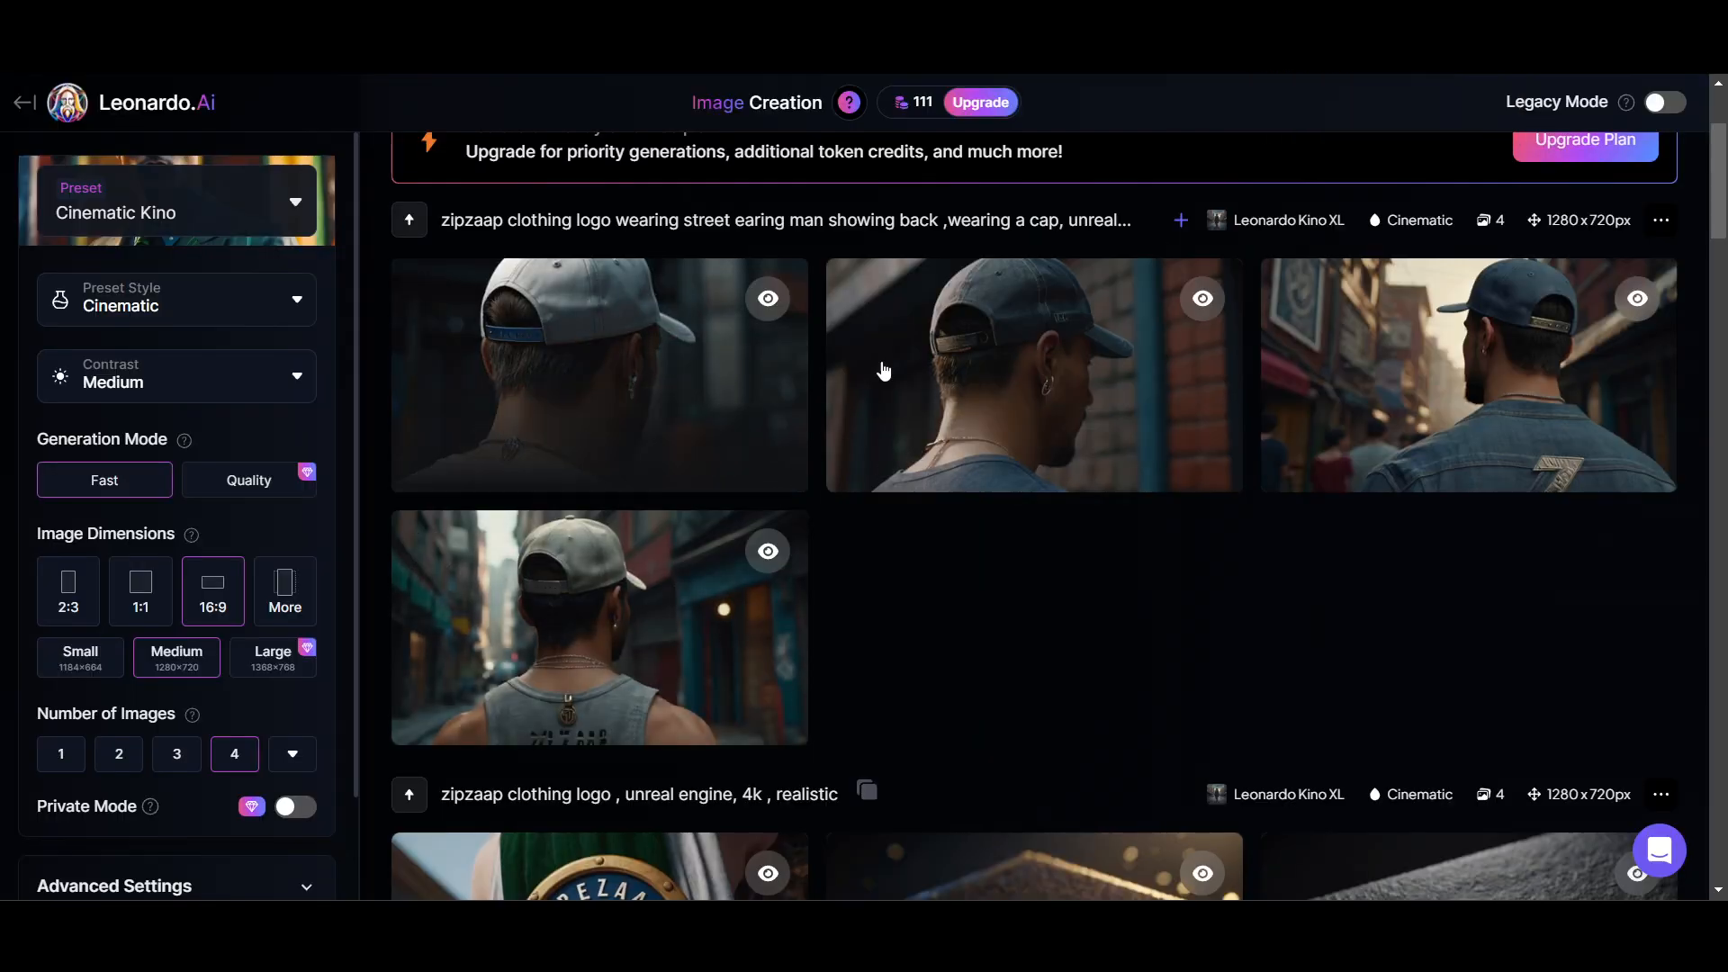
Switch to Leonardo.Ai and look over the prompt and the generated ZipZaap clothing images.
{"action": "scroll", "coordinate": [936, 436], "scroll_direction": "up", "scroll_amount": 3}
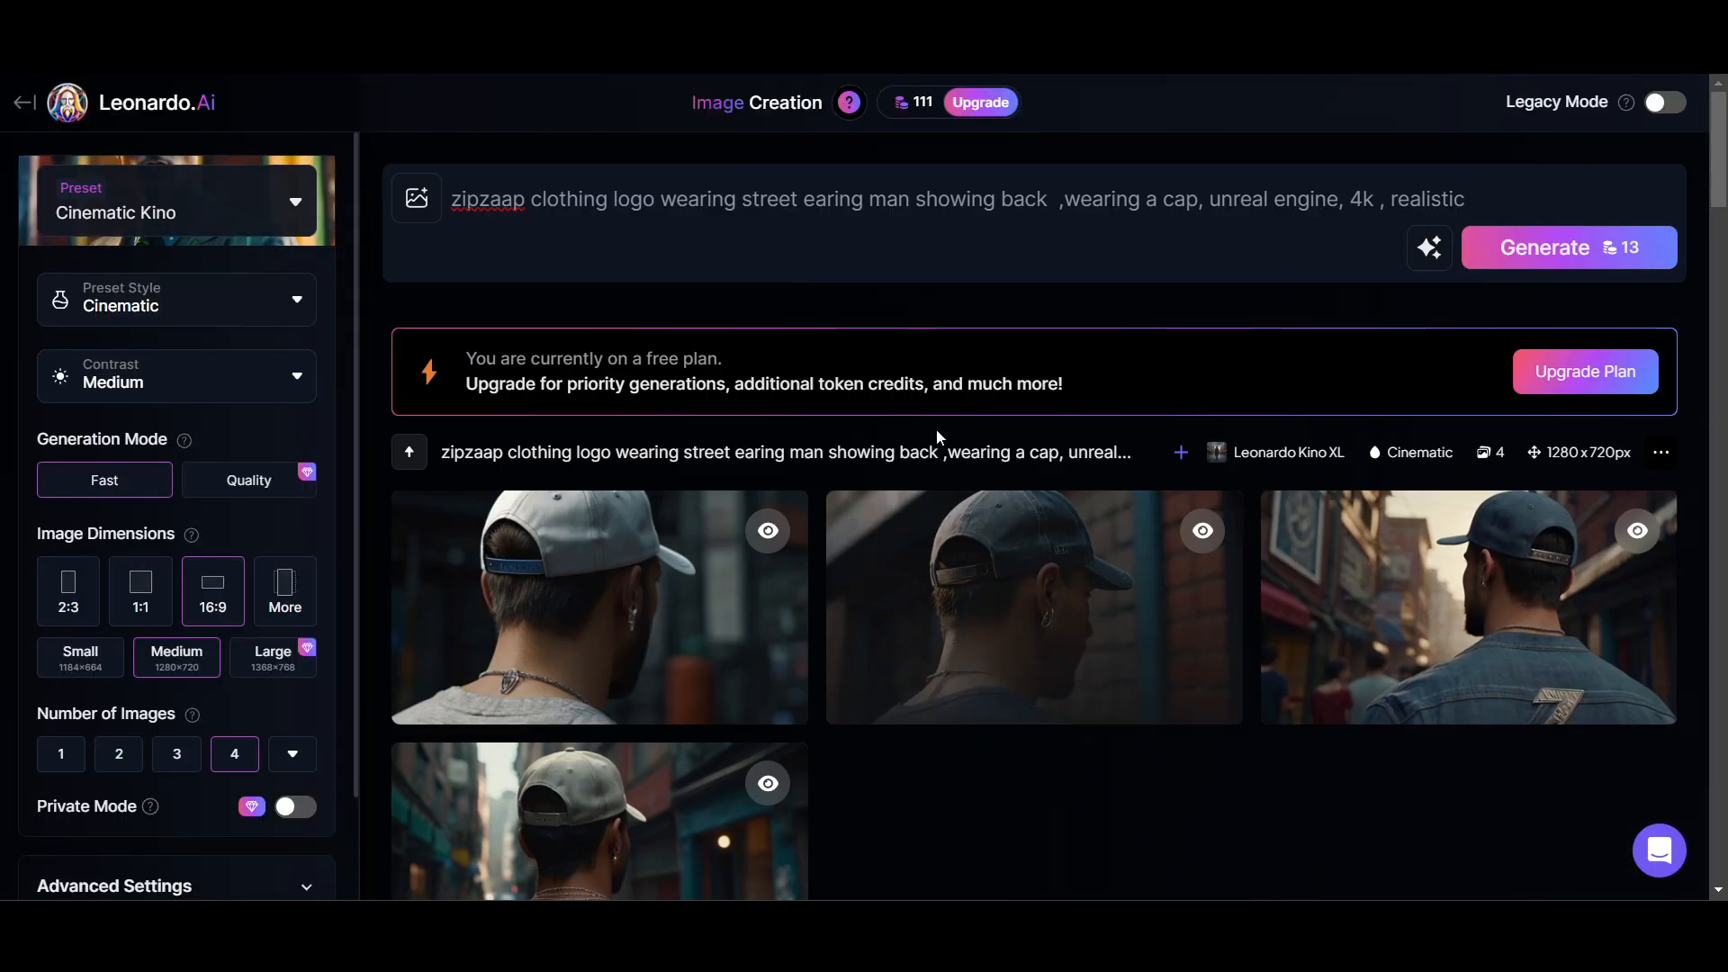
{"action": "scroll", "coordinate": [1071, 546], "scroll_direction": "down", "scroll_amount": 5}
{"action": "scroll", "coordinate": [1018, 463], "scroll_direction": "up", "scroll_amount": 3}
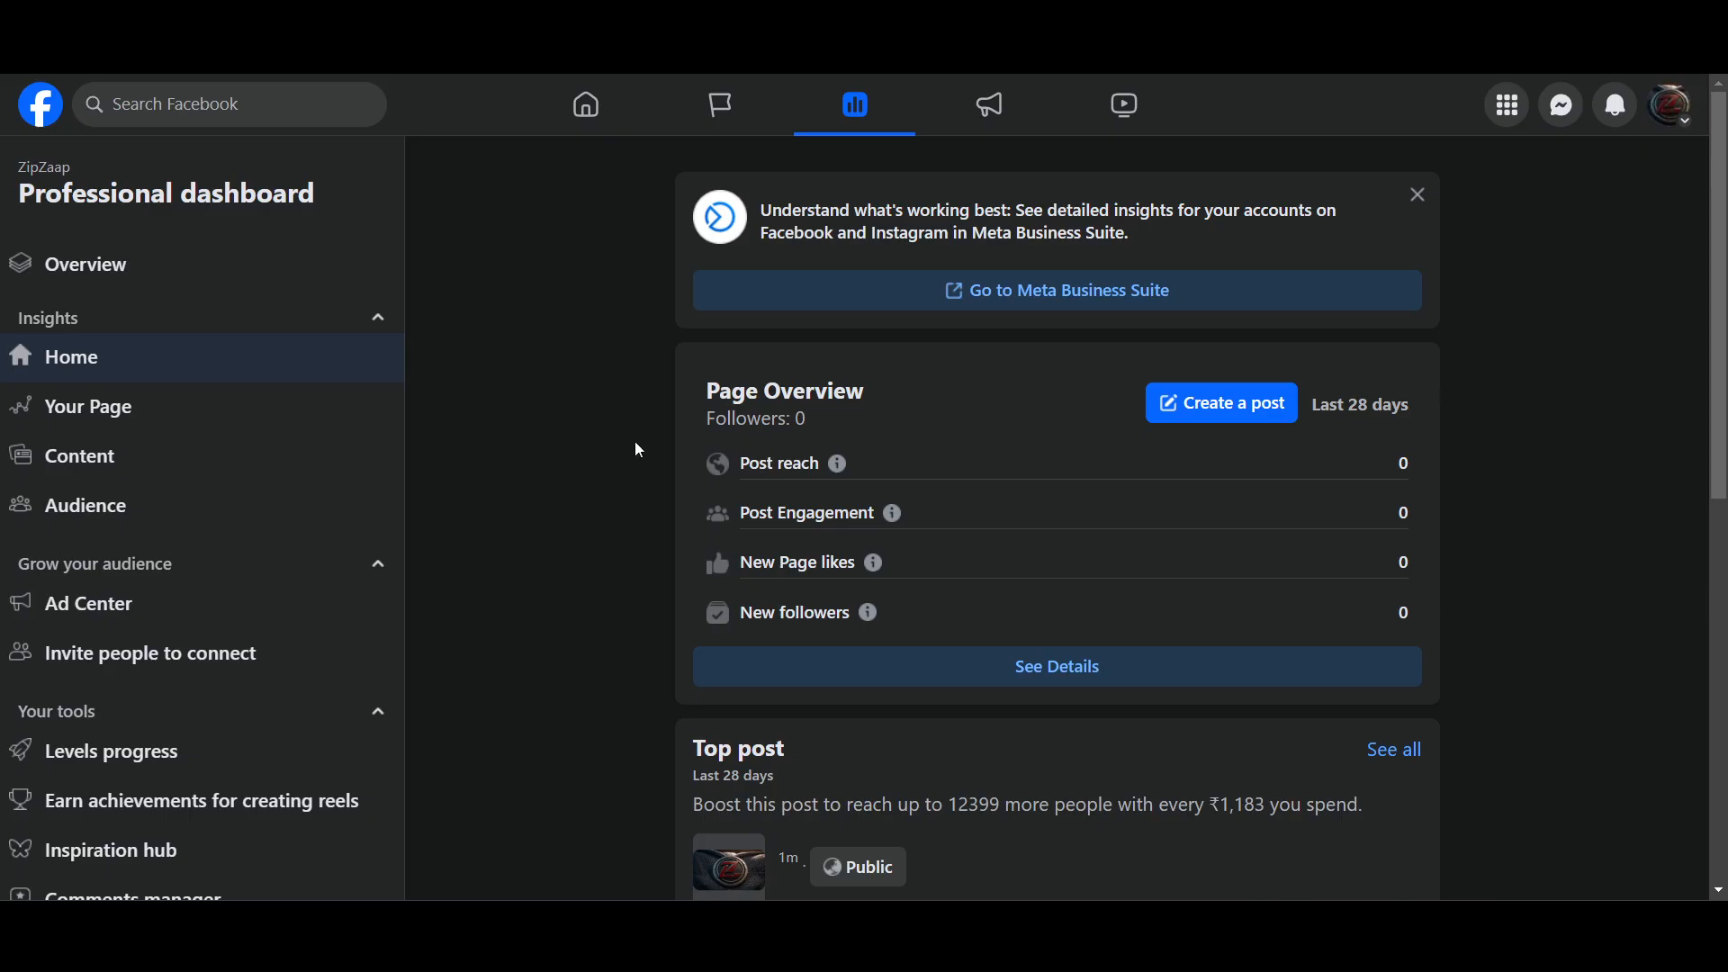
Switch back to the Facebook professional dashboard and examine its full list of insights, audience, platform and help tools.
{"action": "scroll", "coordinate": [297, 648], "scroll_direction": "down", "scroll_amount": 5}
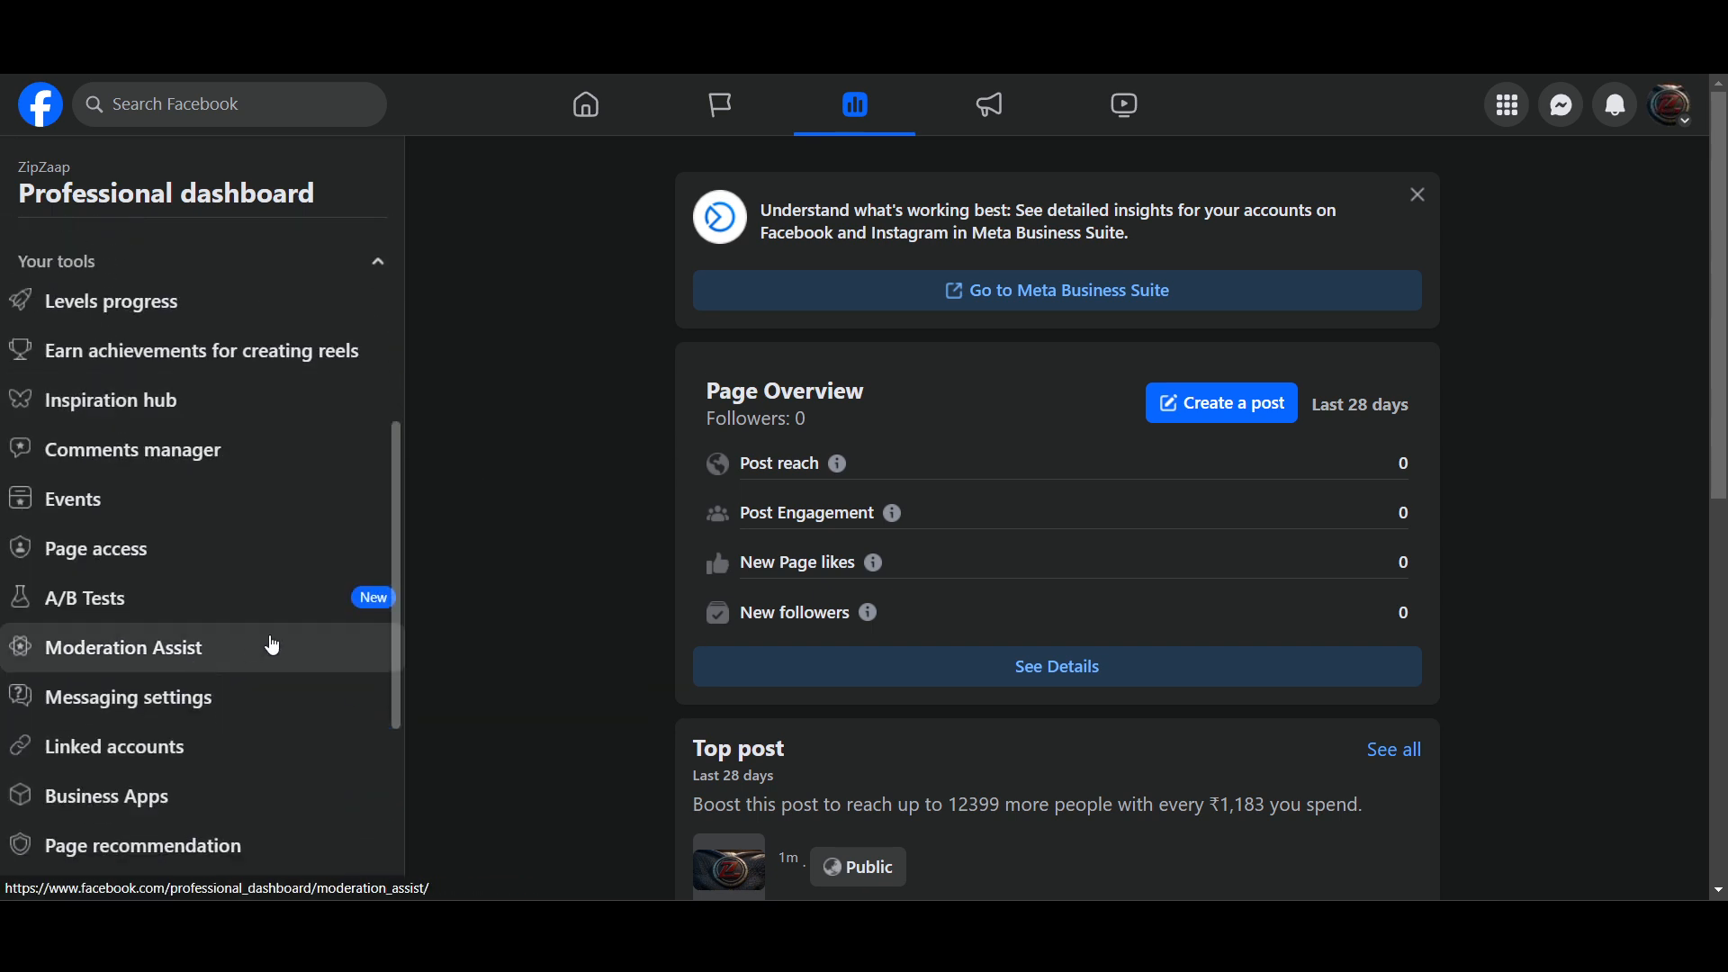
{"action": "scroll", "coordinate": [272, 645], "scroll_direction": "down", "scroll_amount": 4}
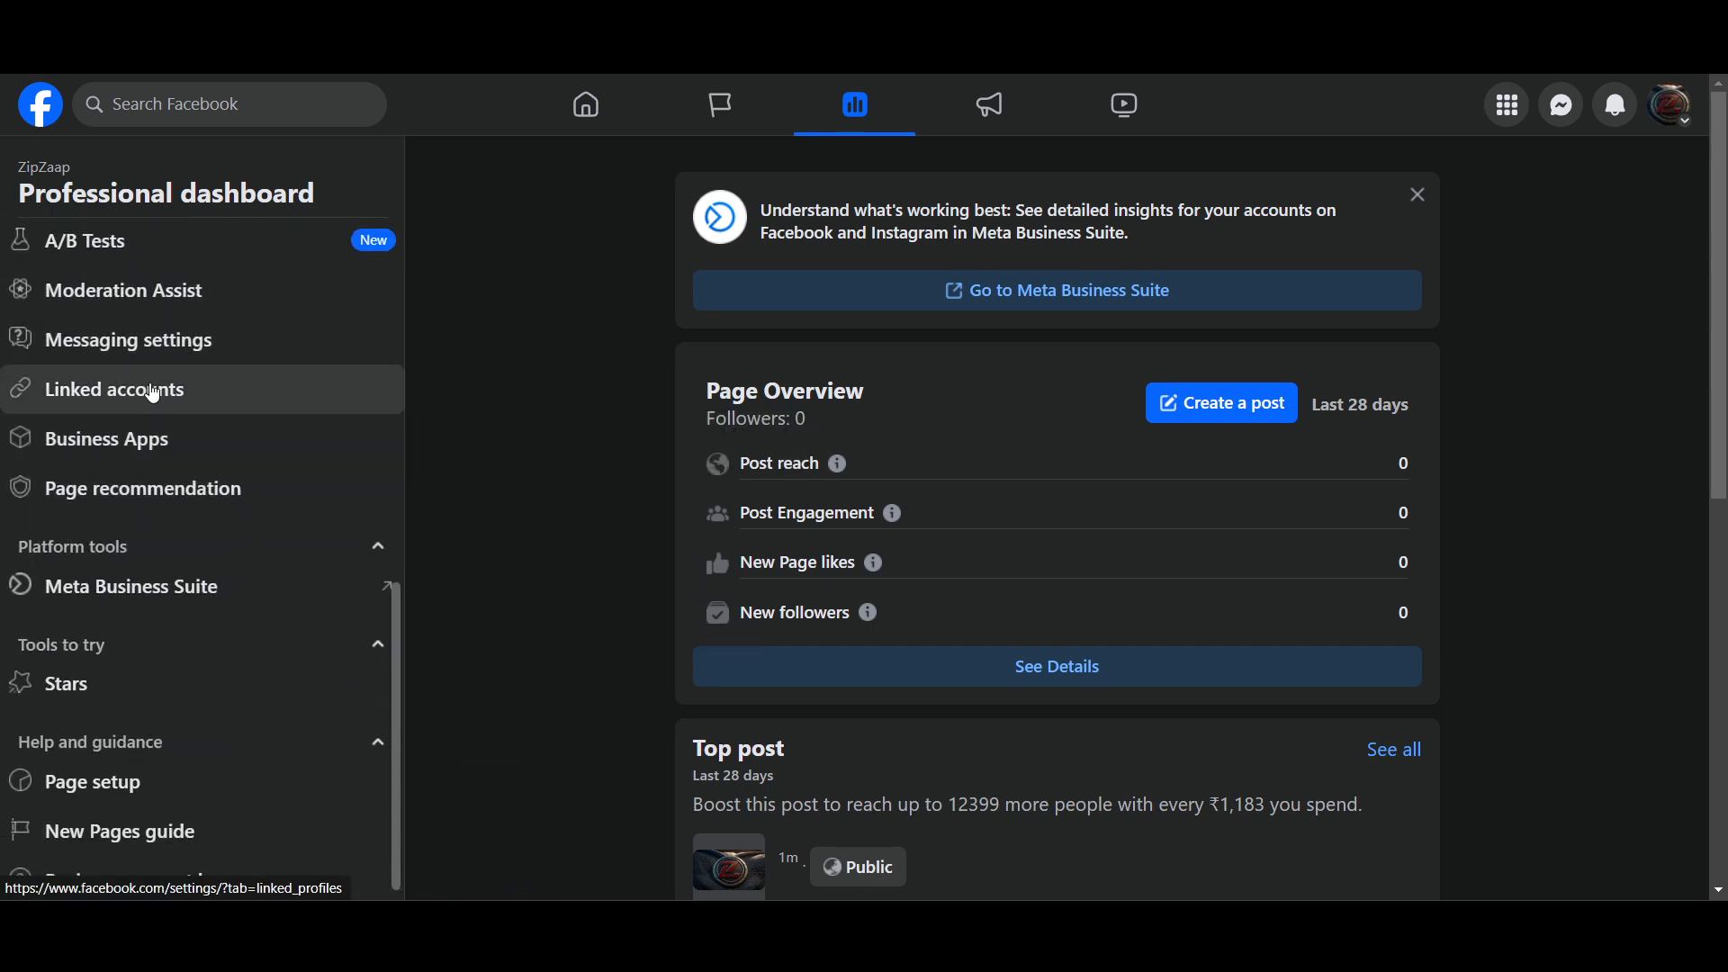
{"action": "scroll", "coordinate": [160, 457], "scroll_direction": "down", "scroll_amount": 1}
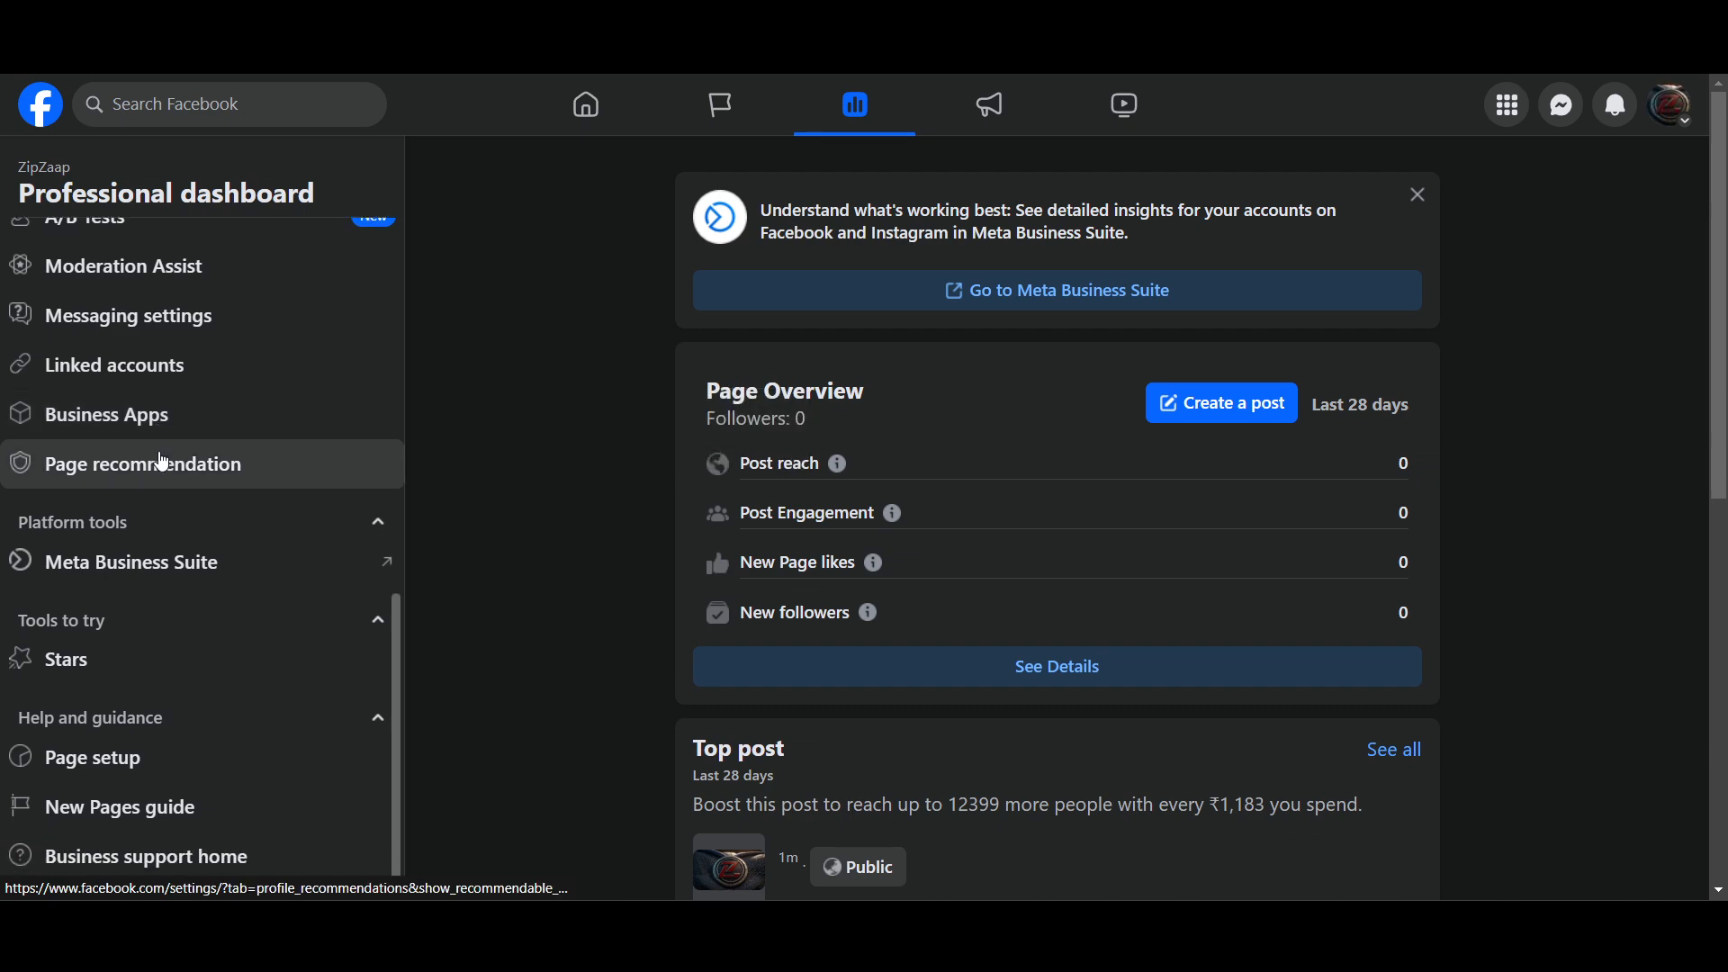
{"action": "scroll", "coordinate": [175, 693], "scroll_direction": "up", "scroll_amount": 8}
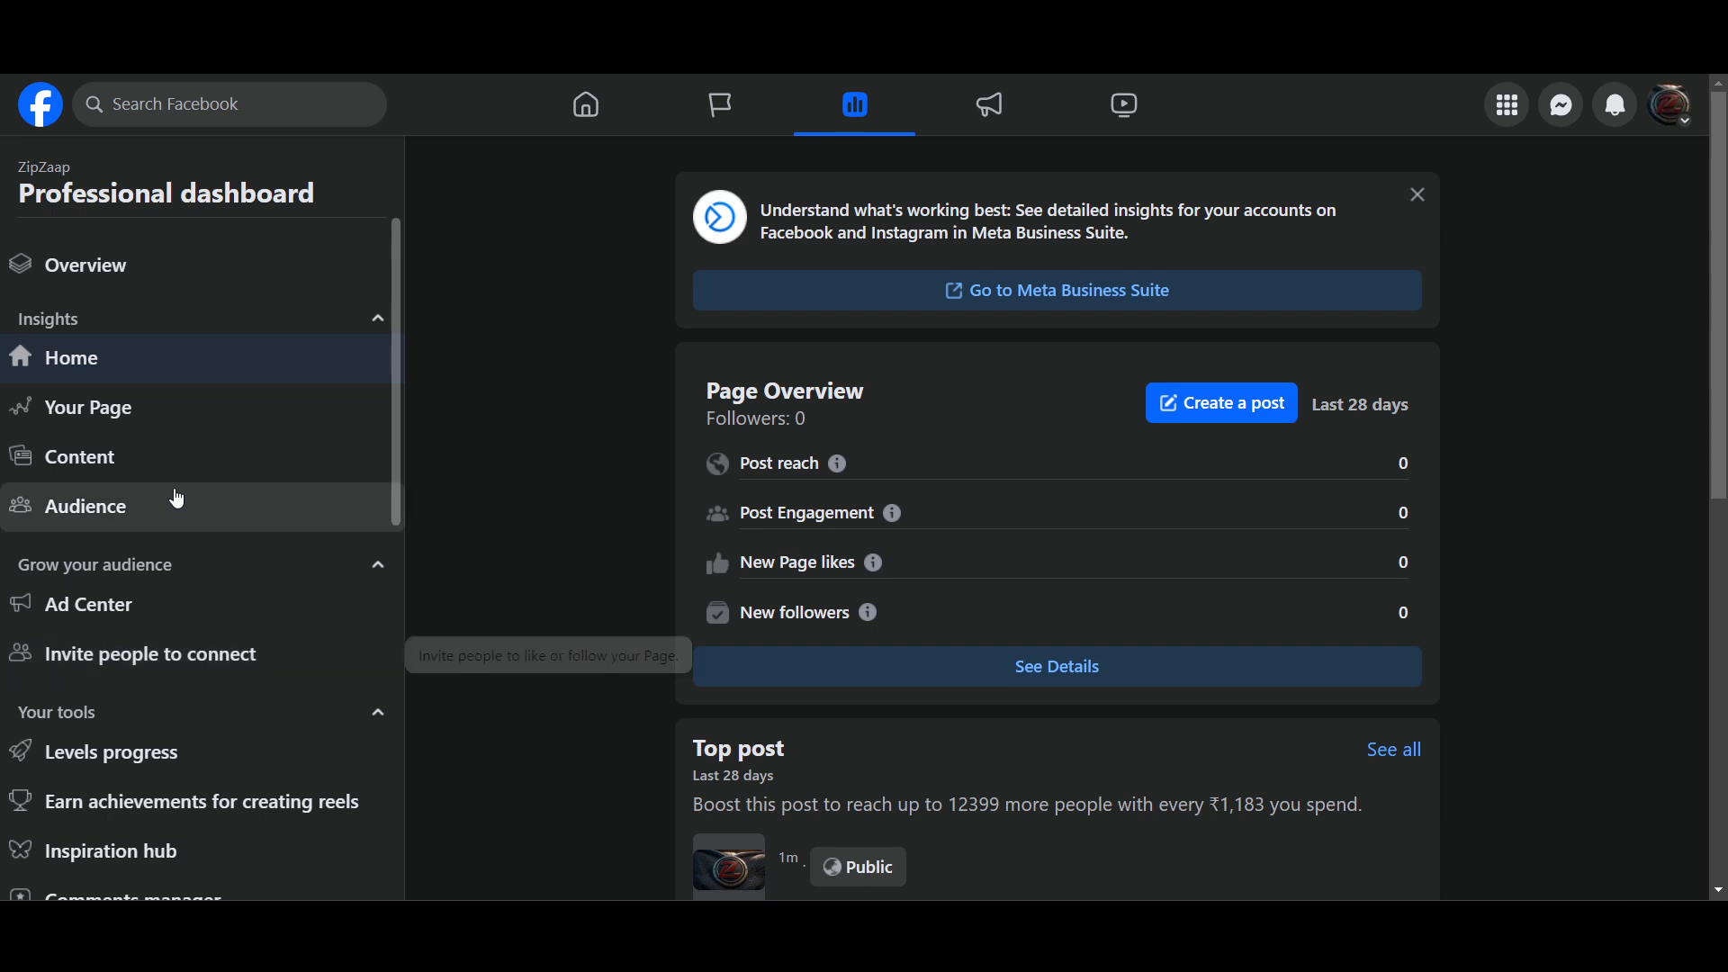
{"action": "scroll", "coordinate": [213, 643], "scroll_direction": "down", "scroll_amount": 1}
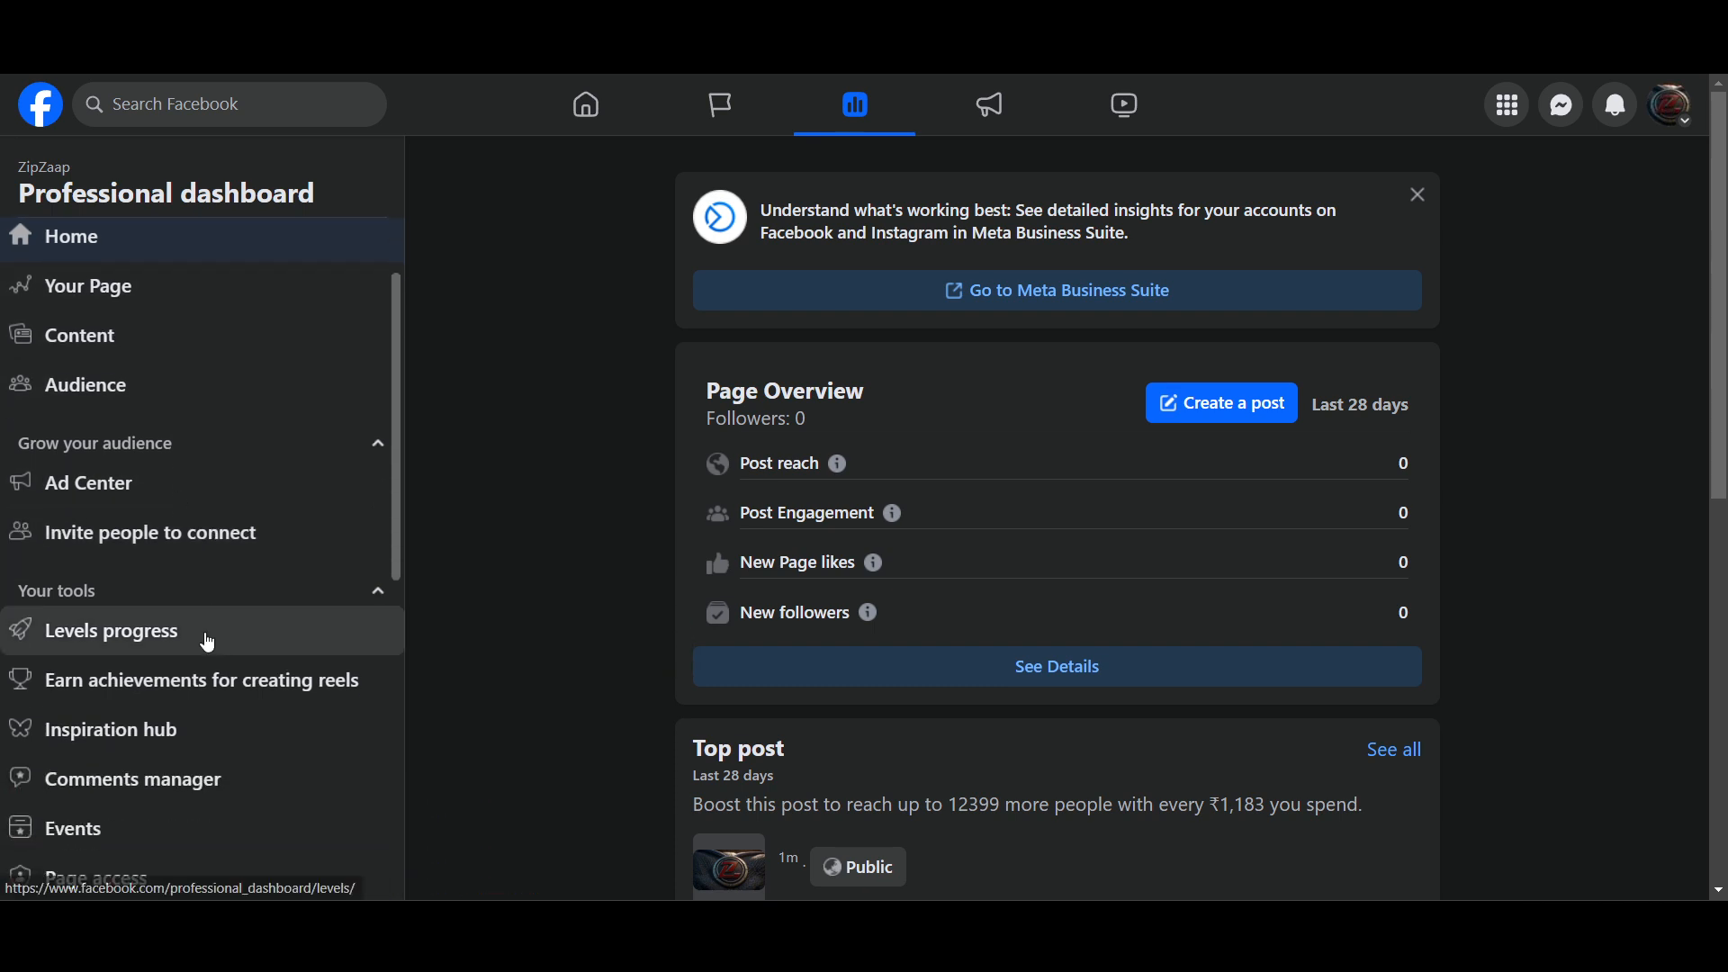
Open the Ad Center and review its summary, recent ads, activity and advertising tools.
{"action": "left_click", "coordinate": [115, 498]}
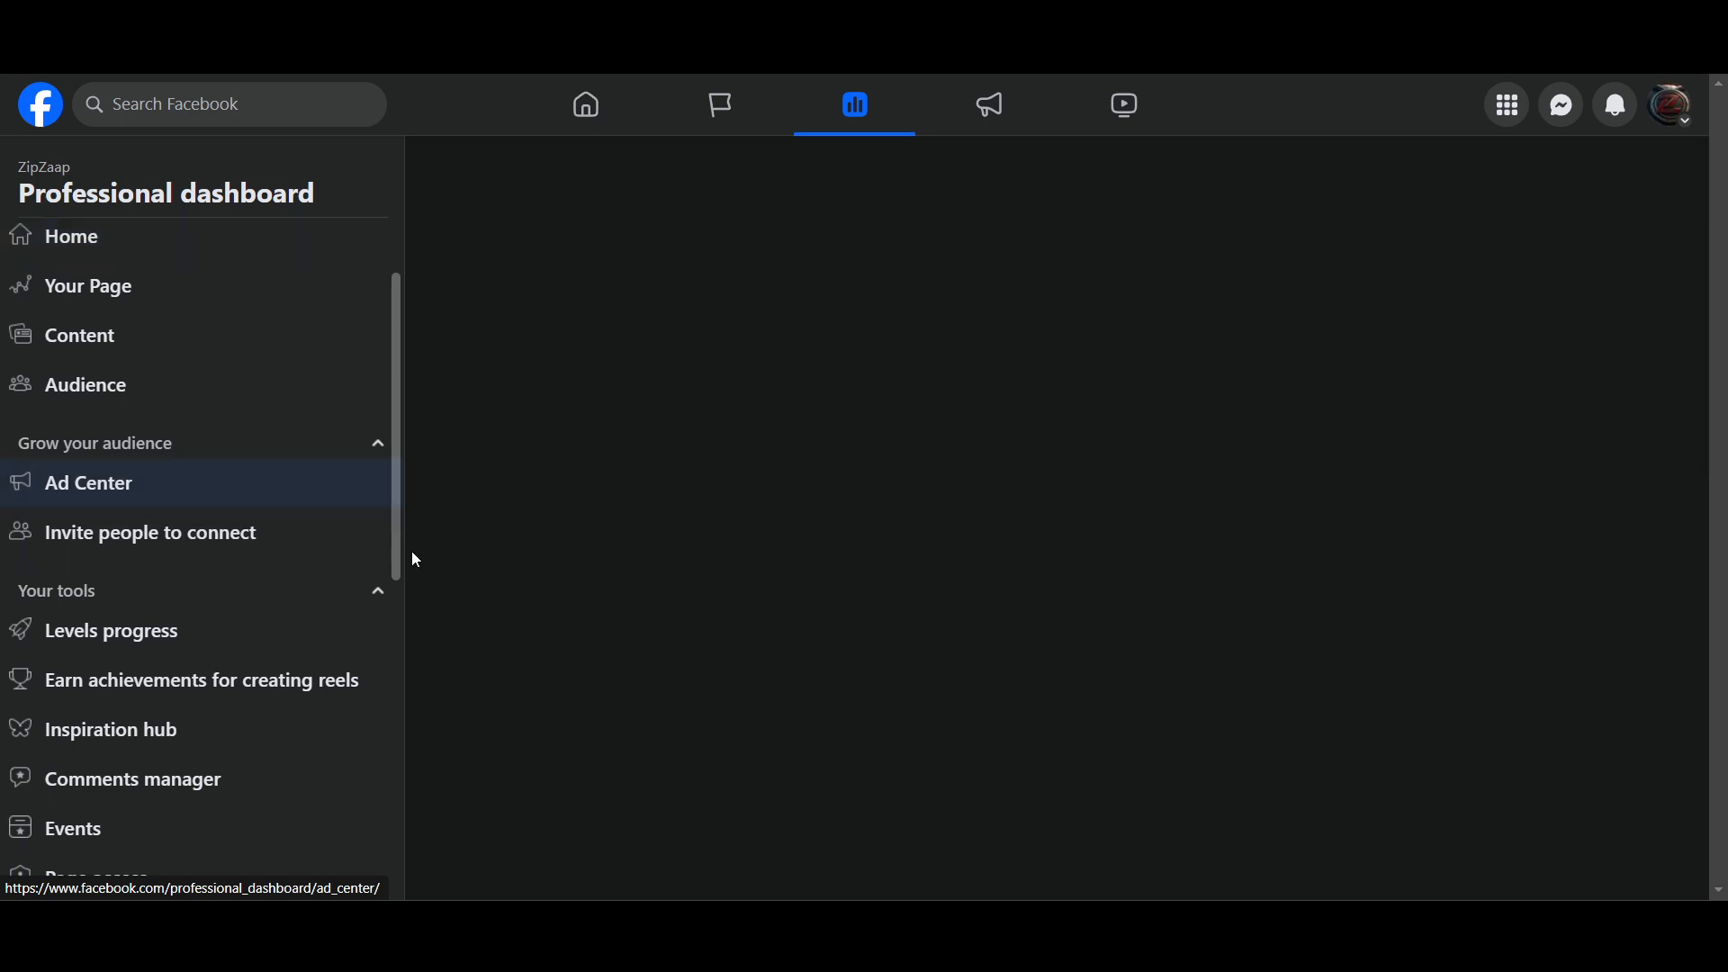
{"action": "scroll", "coordinate": [869, 609], "scroll_direction": "down", "scroll_amount": 1}
{"action": "scroll", "coordinate": [870, 609], "scroll_direction": "down", "scroll_amount": 1}
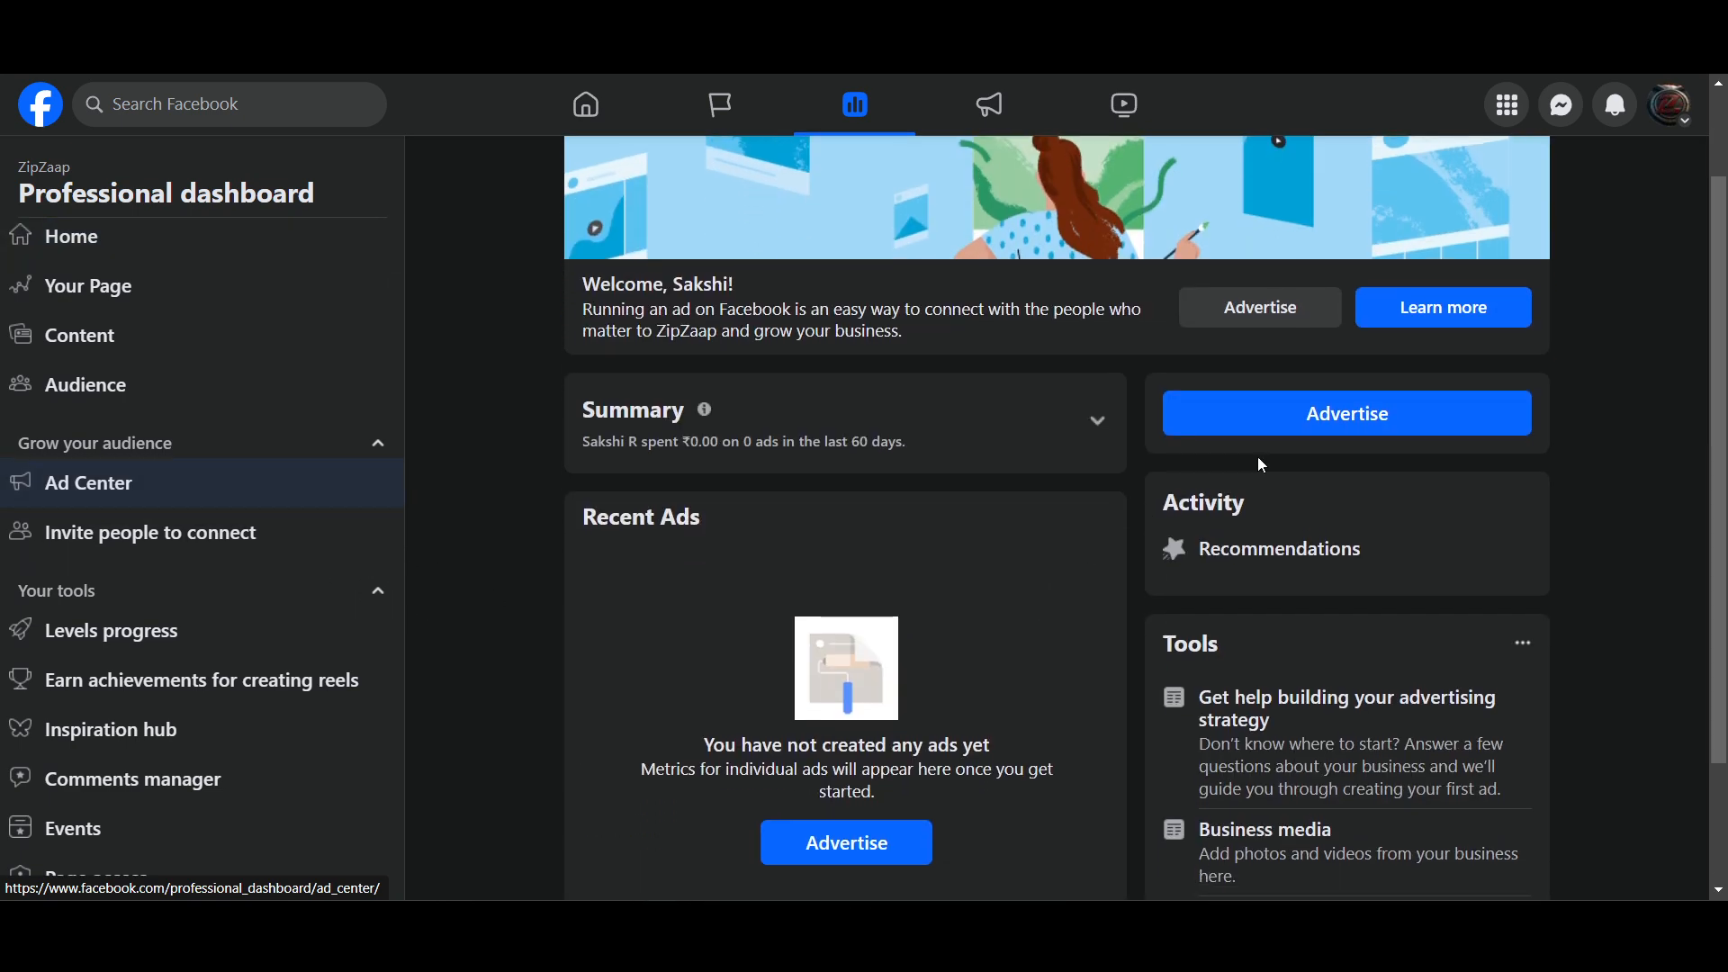
{"action": "scroll", "coordinate": [948, 583], "scroll_direction": "down", "scroll_amount": 2}
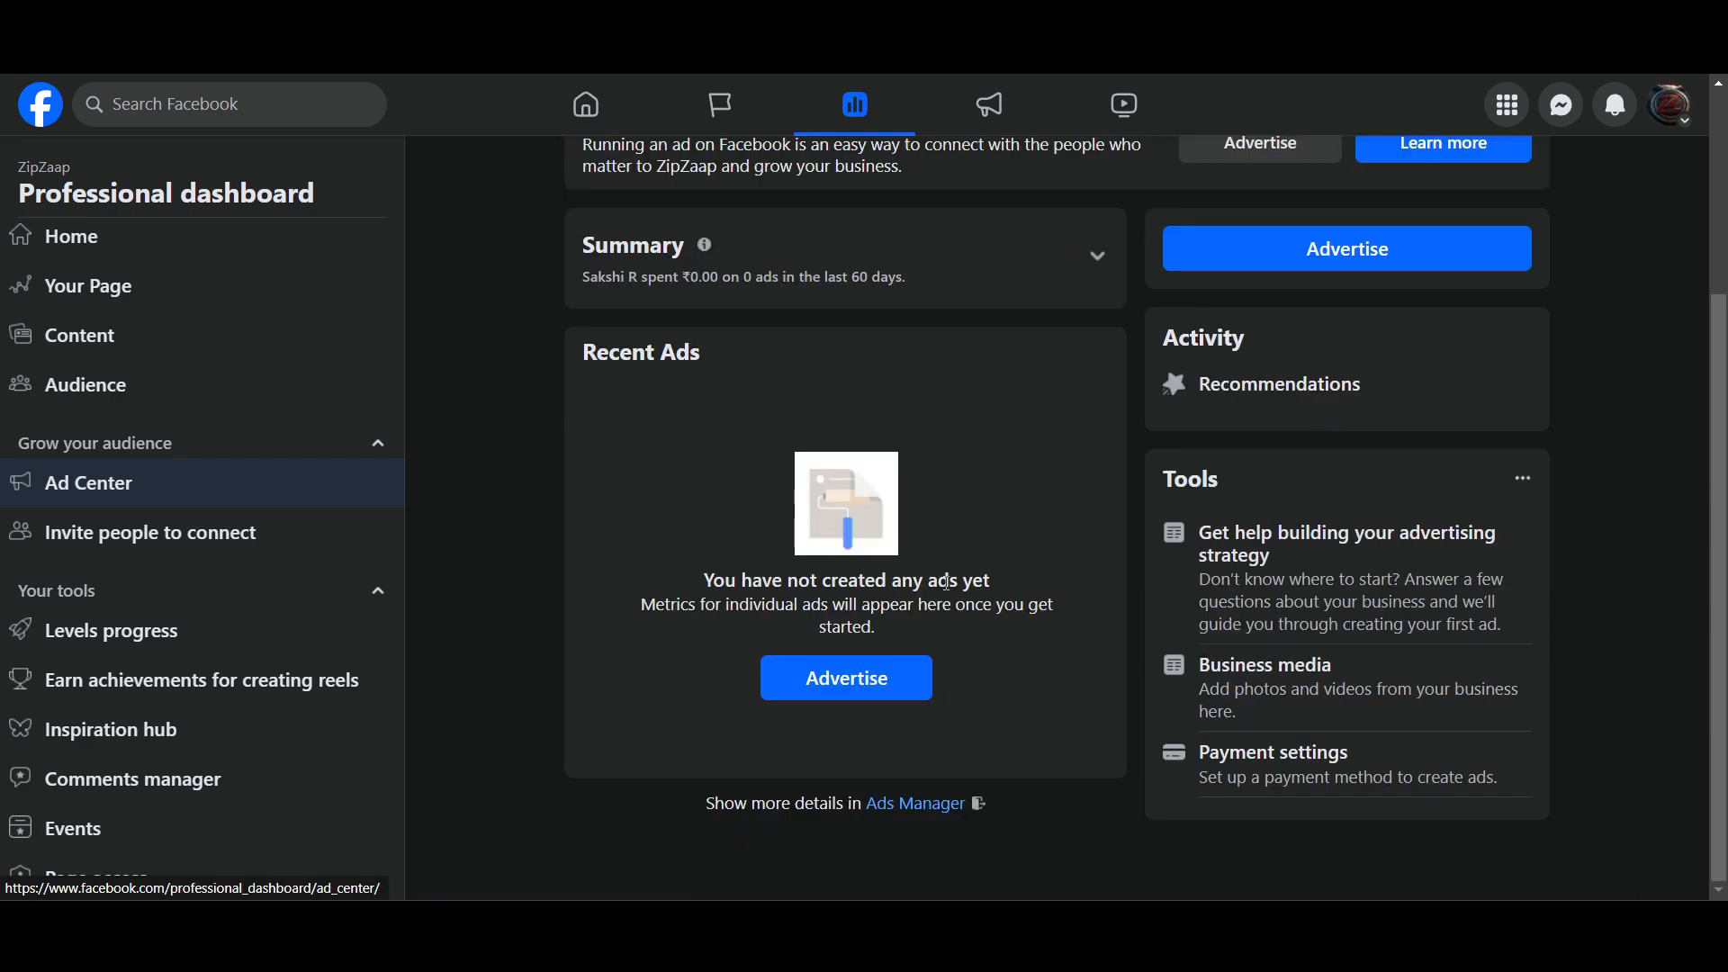
{"action": "scroll", "coordinate": [518, 711], "scroll_direction": "up", "scroll_amount": 3}
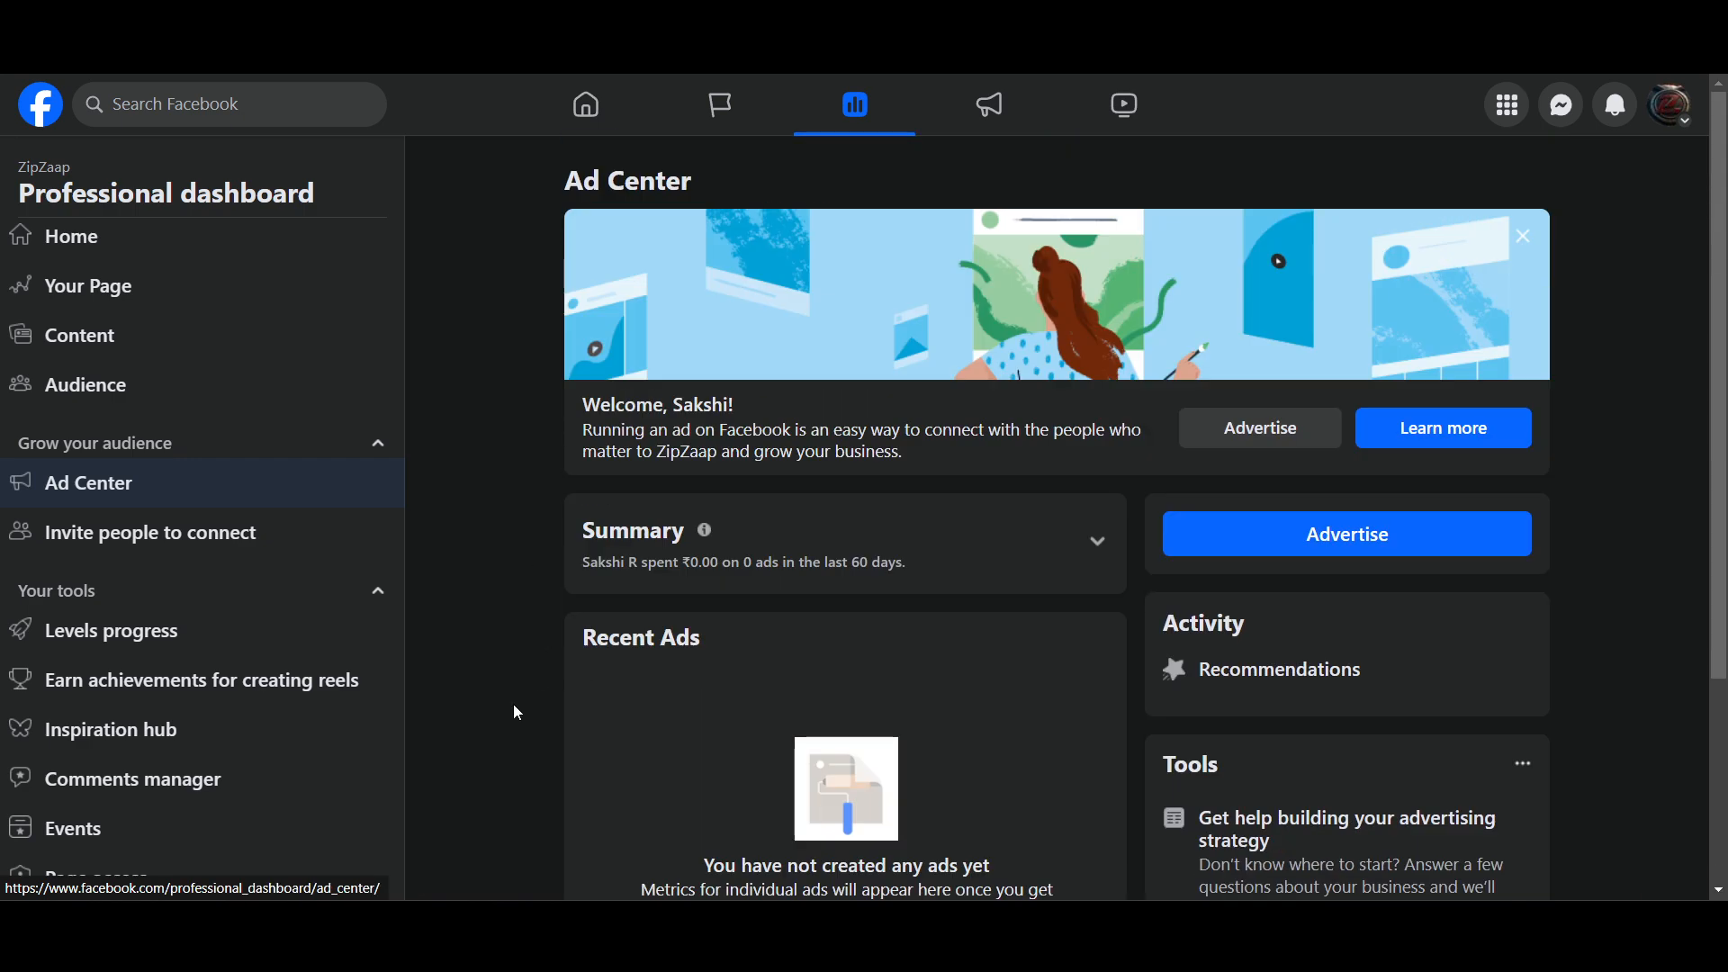